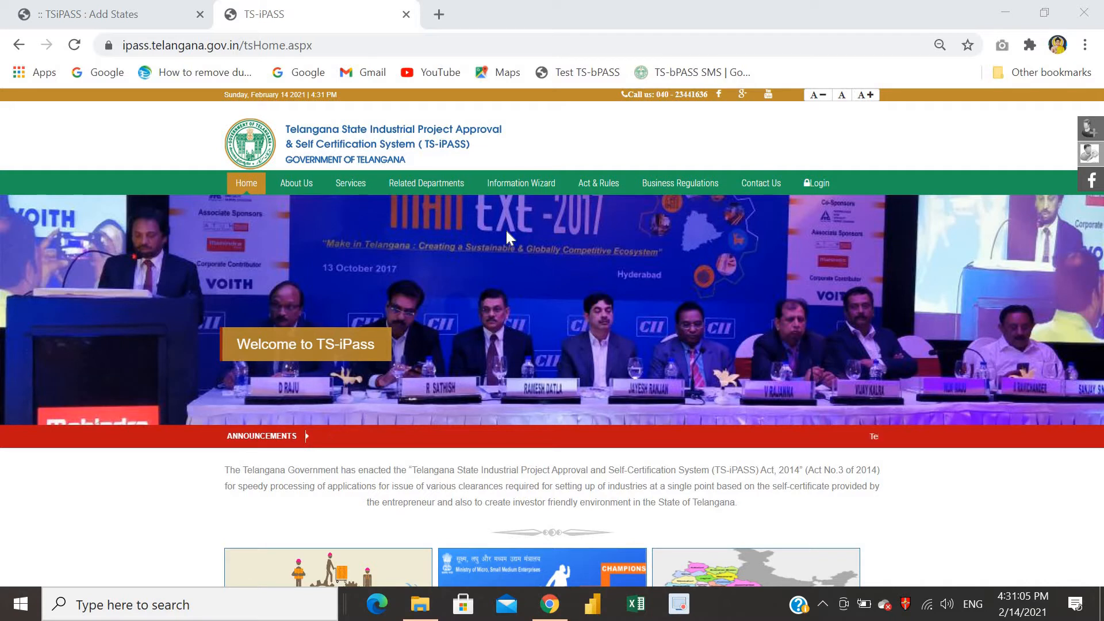
# Step: Log in to the TS-iPASS portal with the prefilled account credentials
pyautogui.click(828, 184)
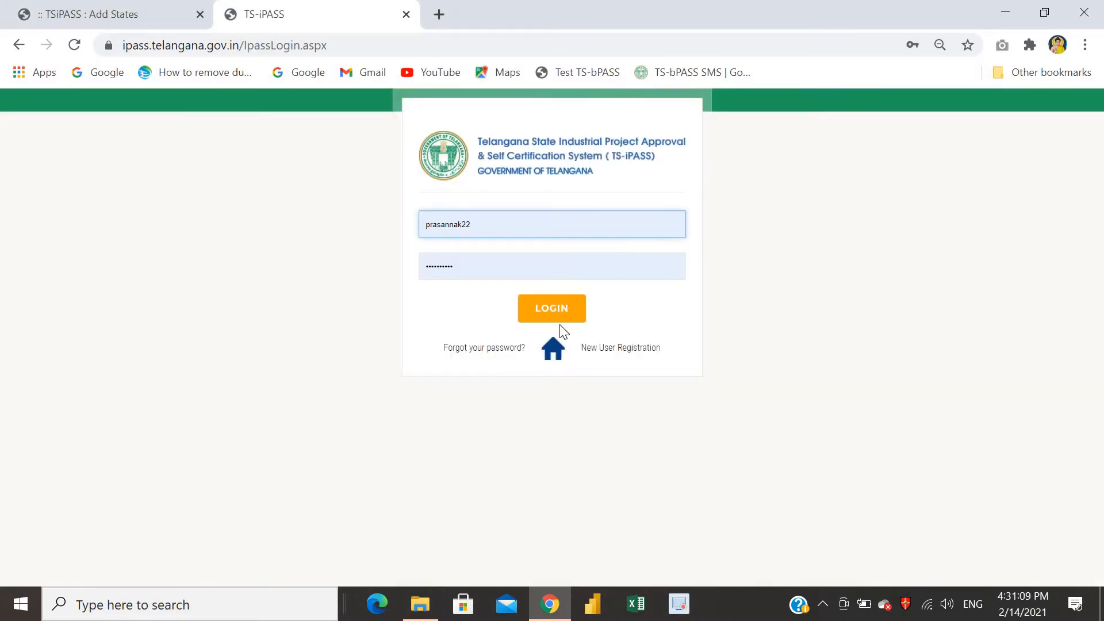
pyautogui.click(552, 311)
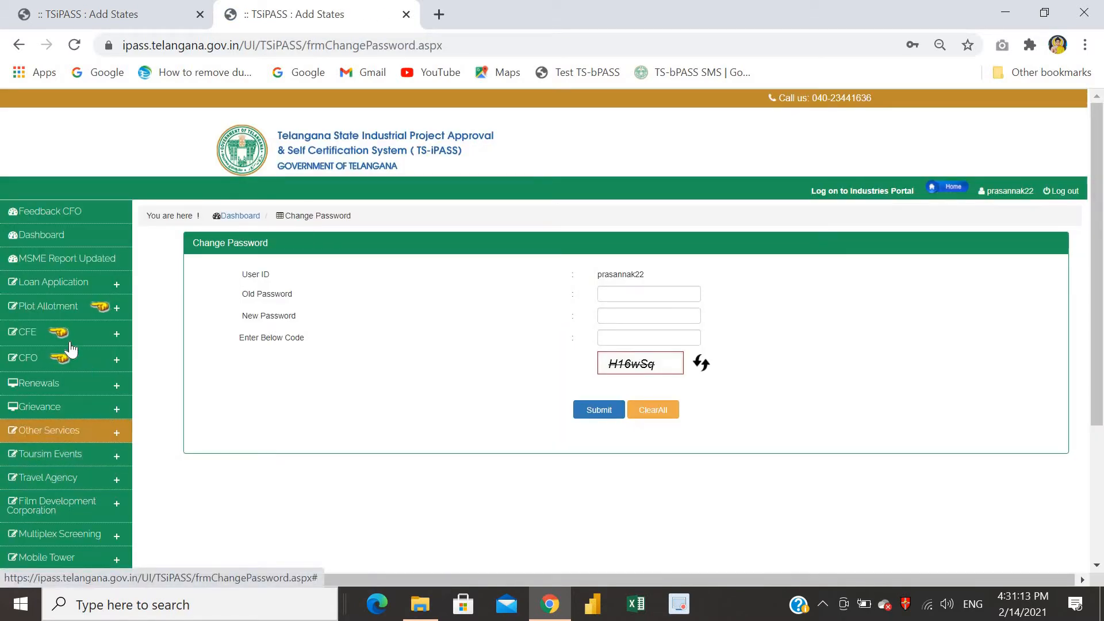
# Step: Open the Questionnaire form of the CFE (Consent for Establishment) service
pyautogui.scroll(-3, 66, 345)
pyautogui.scroll(1, 61, 343)
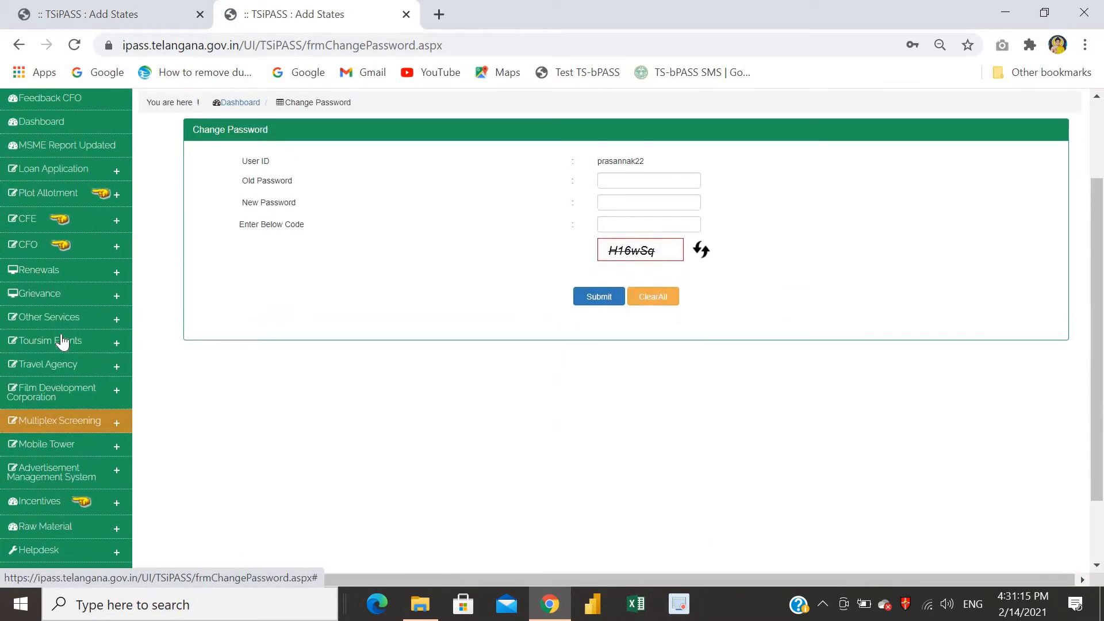
pyautogui.scroll(2, 63, 347)
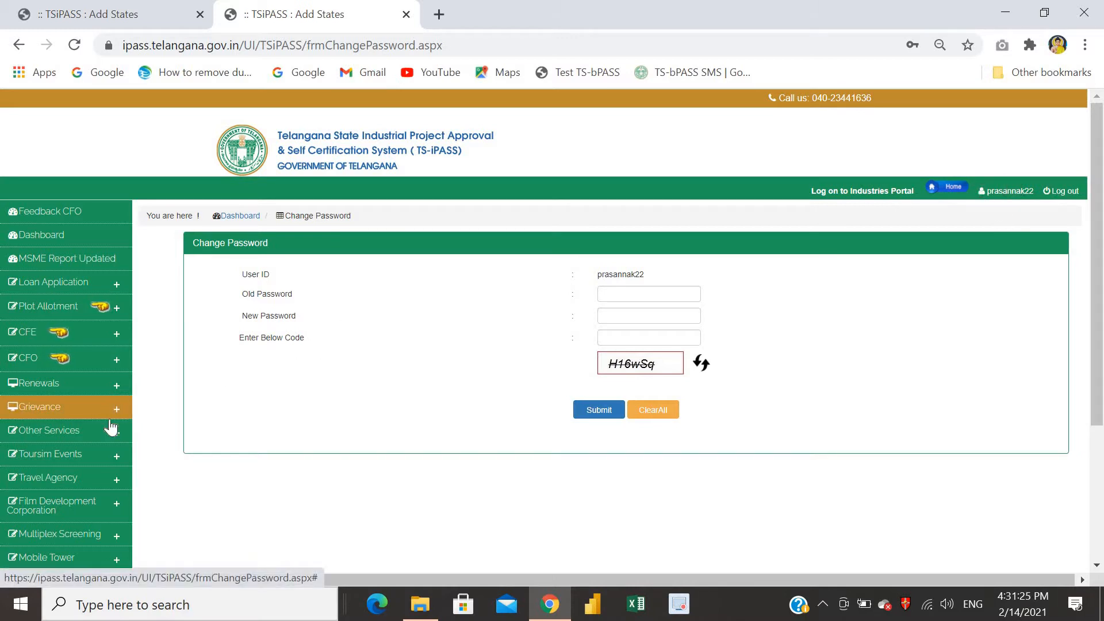
pyautogui.scroll(-3, 43, 359)
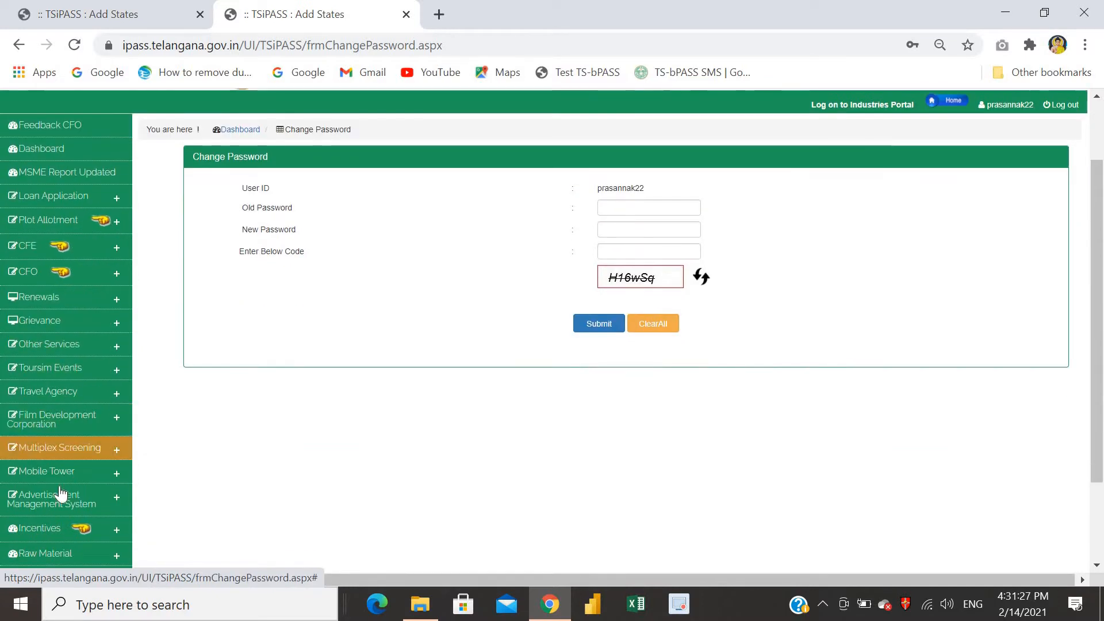
pyautogui.scroll(1, 43, 521)
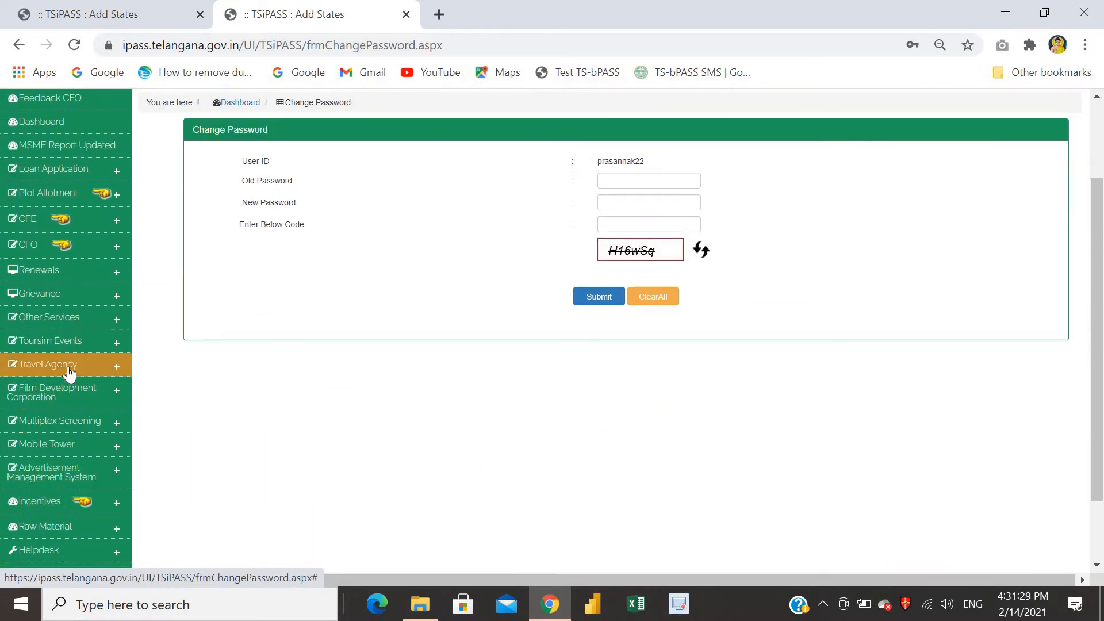
pyautogui.scroll(2, 69, 356)
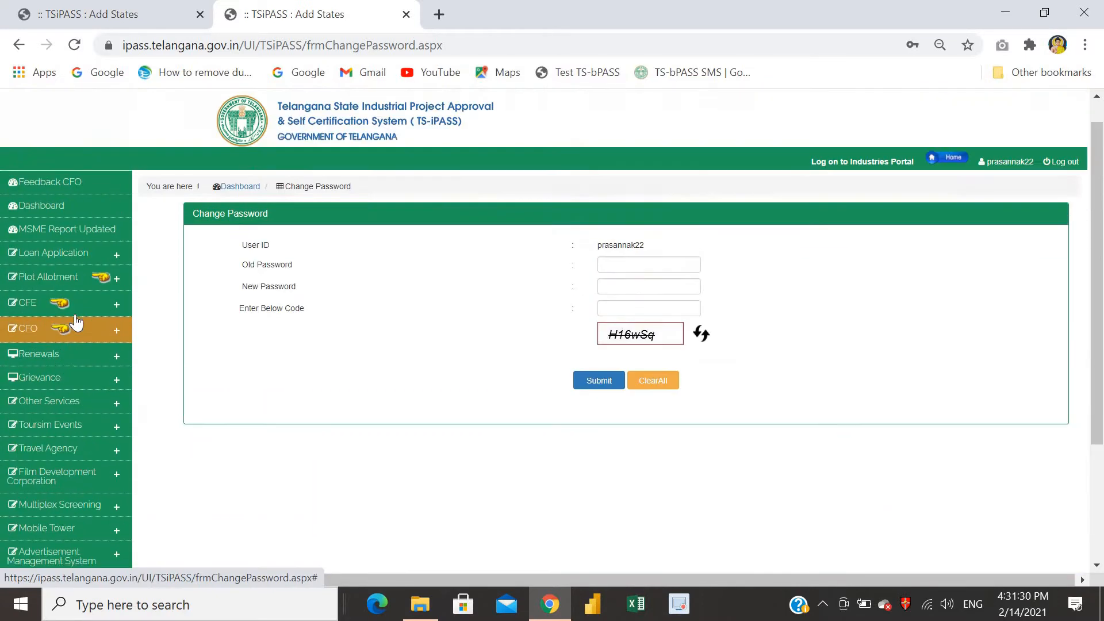
pyautogui.click(28, 310)
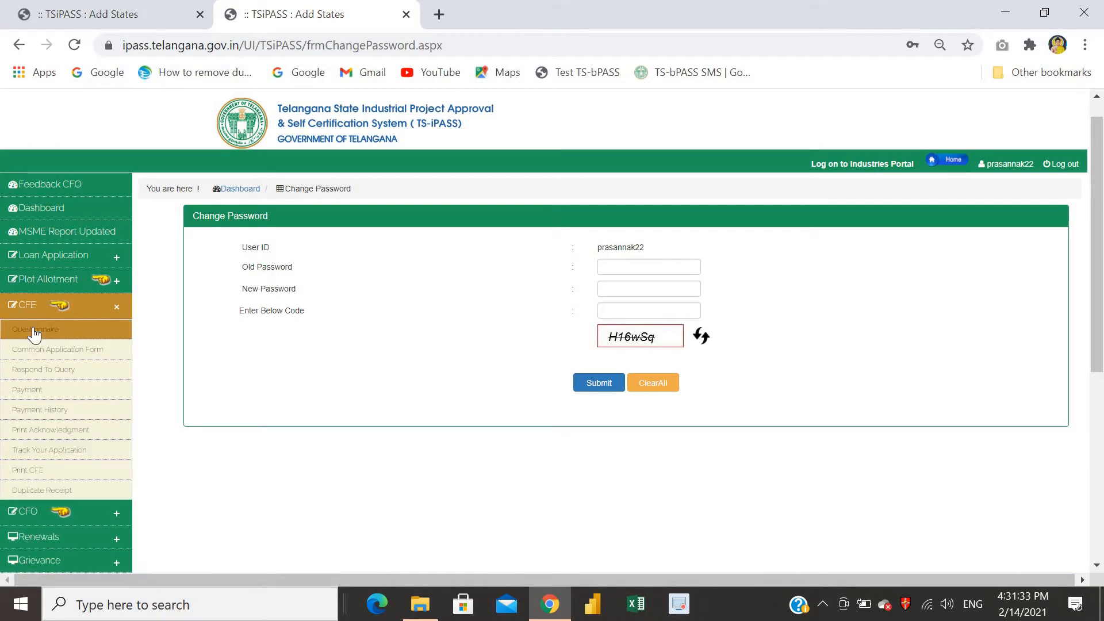
pyautogui.click(34, 332)
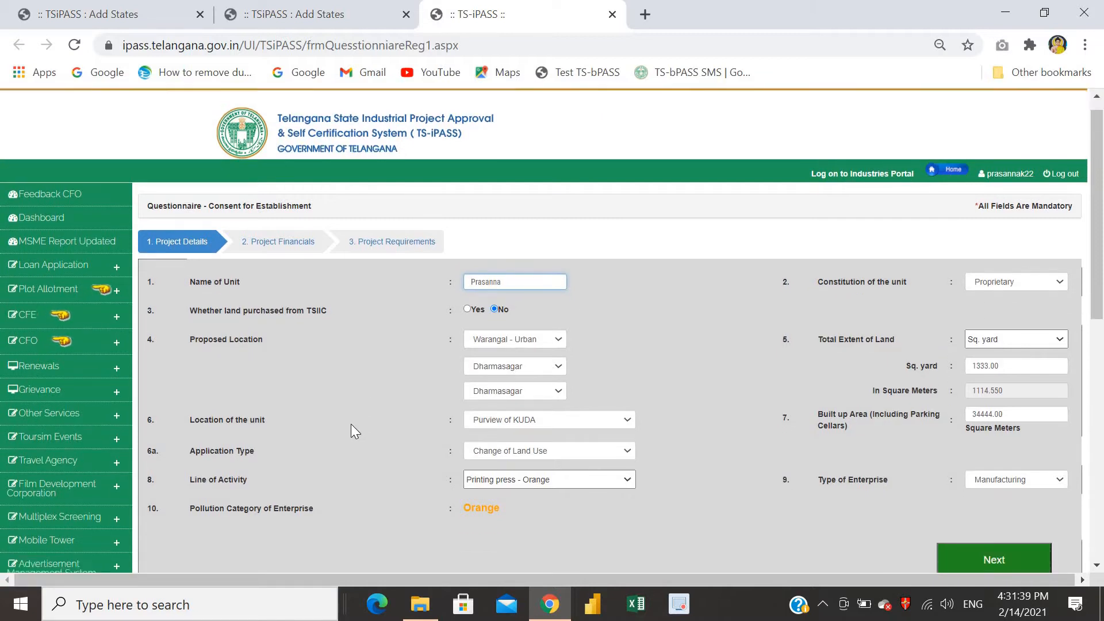
# Step: Look through the Project Details, Project Financials and Project Requirements stages of the questionnaire, ending on Project Details
pyautogui.scroll(-2, 351, 425)
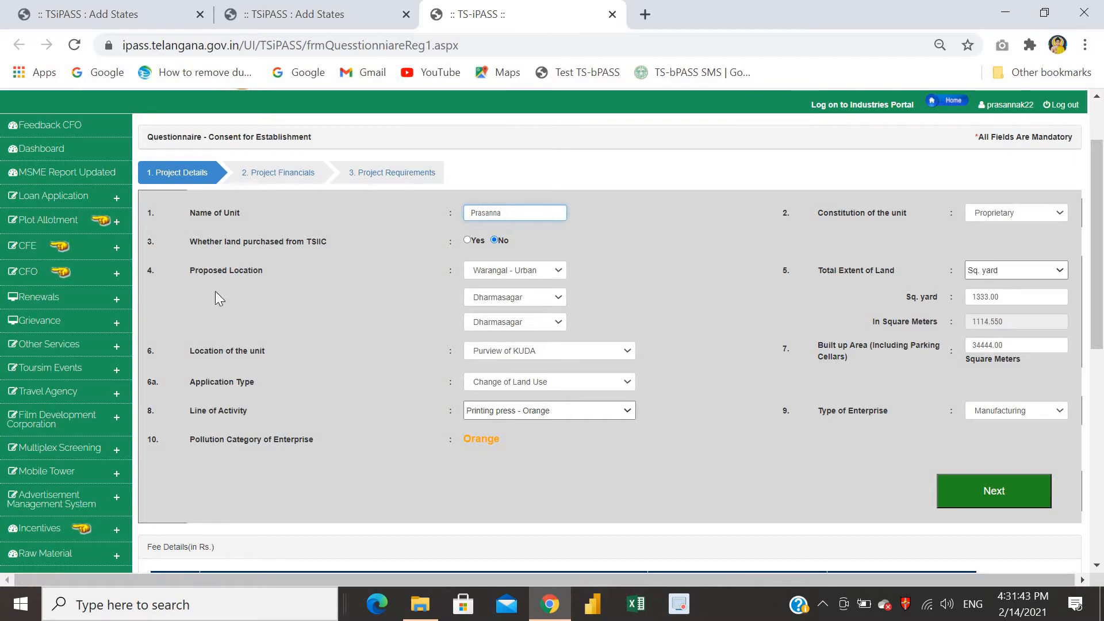
pyautogui.click(269, 174)
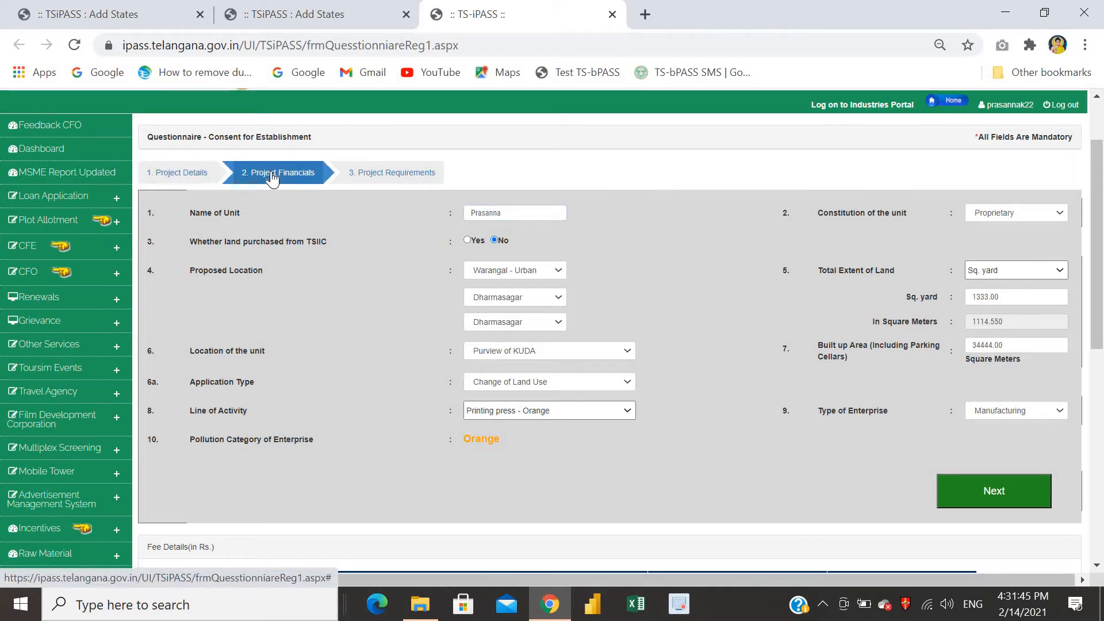
pyautogui.click(390, 176)
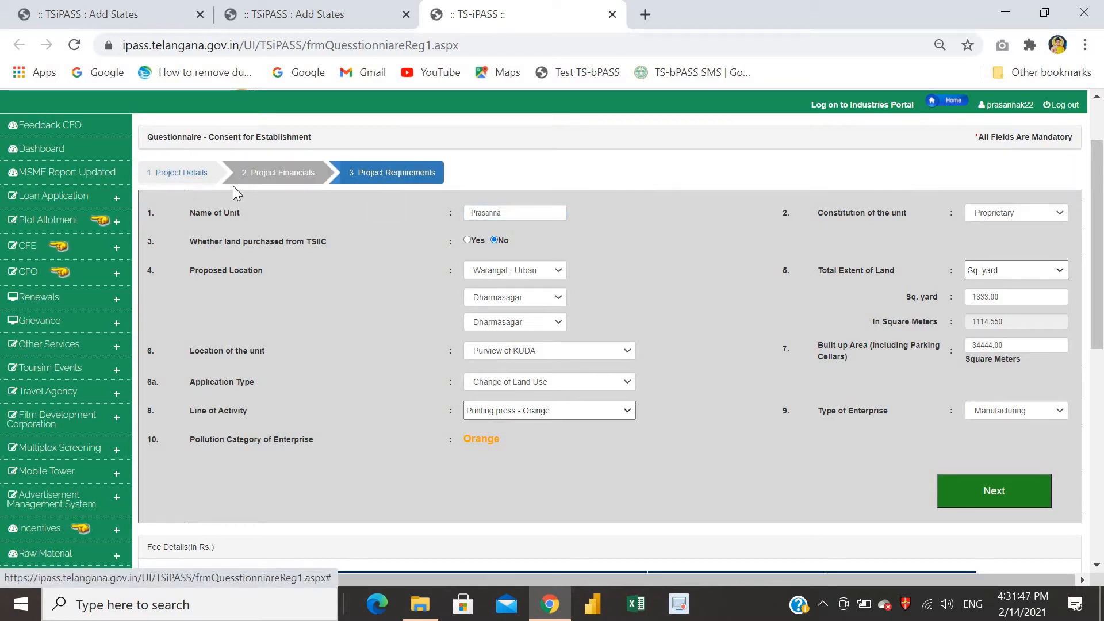
pyautogui.click(193, 181)
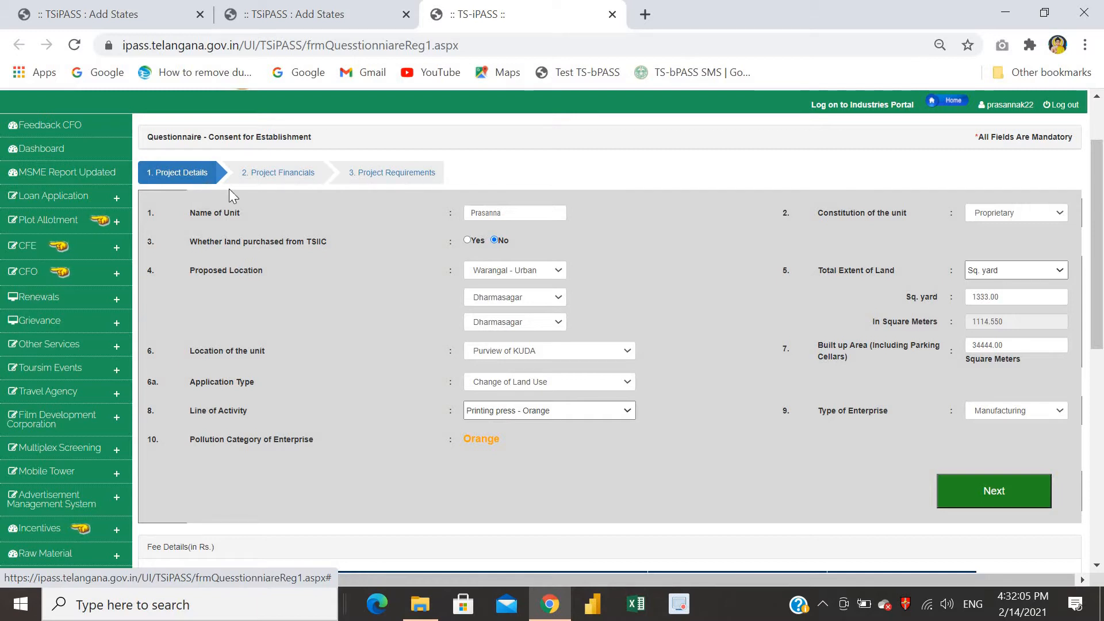
pyautogui.click(279, 173)
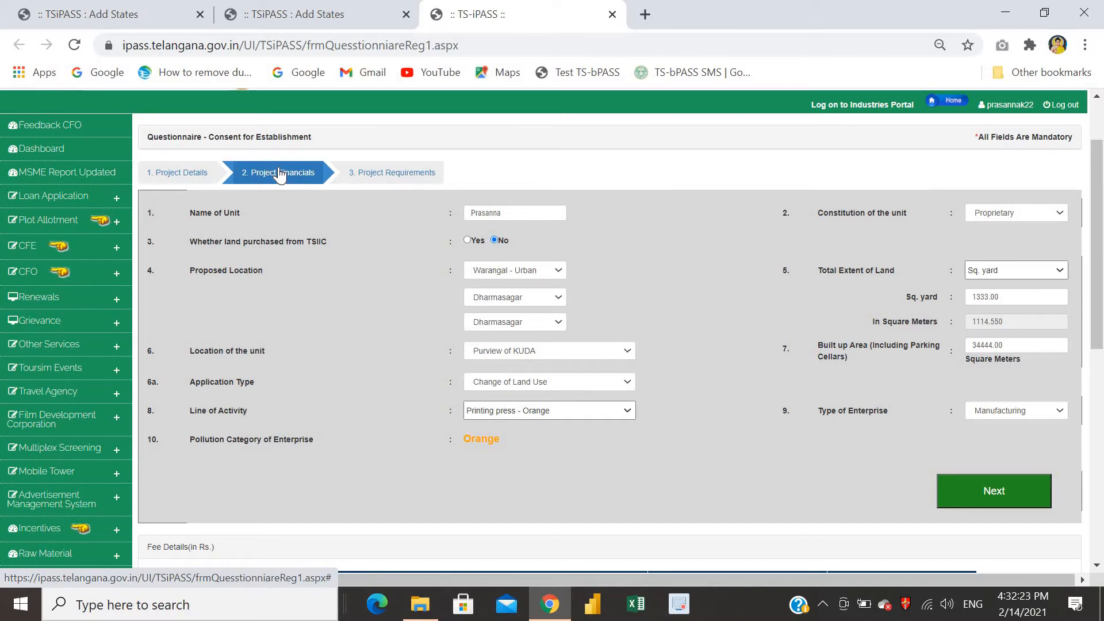
pyautogui.click(363, 173)
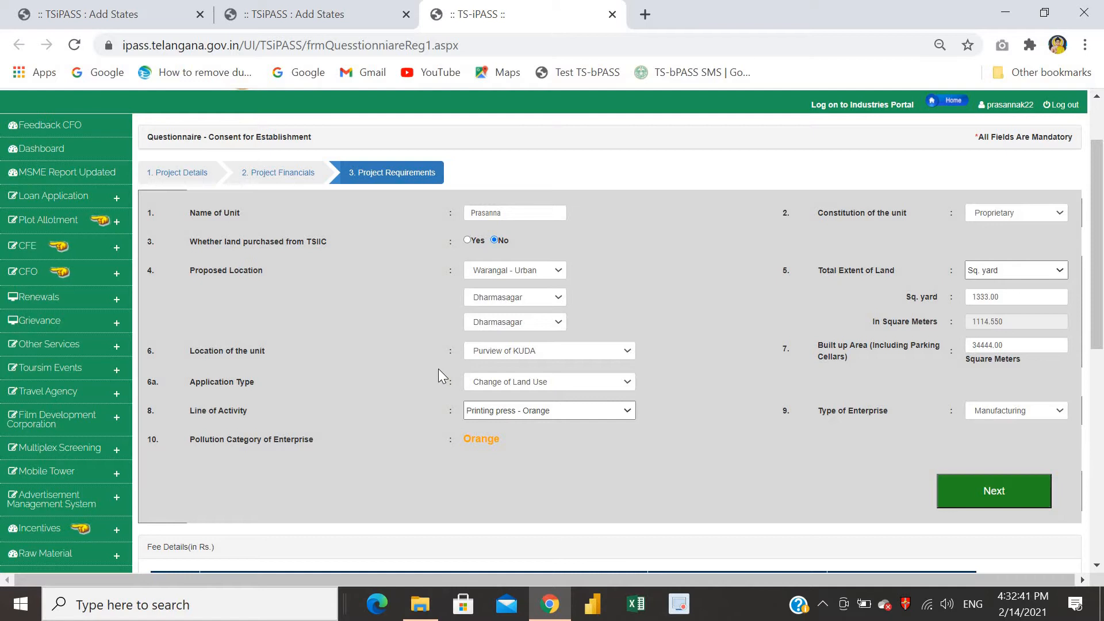
pyautogui.click(201, 181)
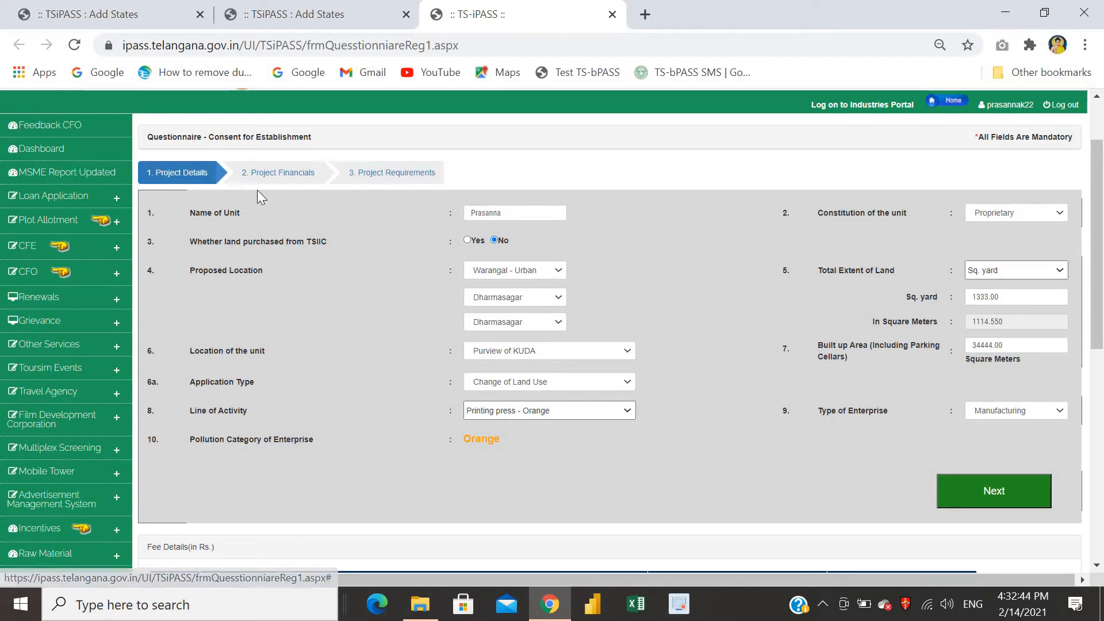
# Step: Review the constitution types offered for the unit and select Proprietary
pyautogui.click(519, 211)
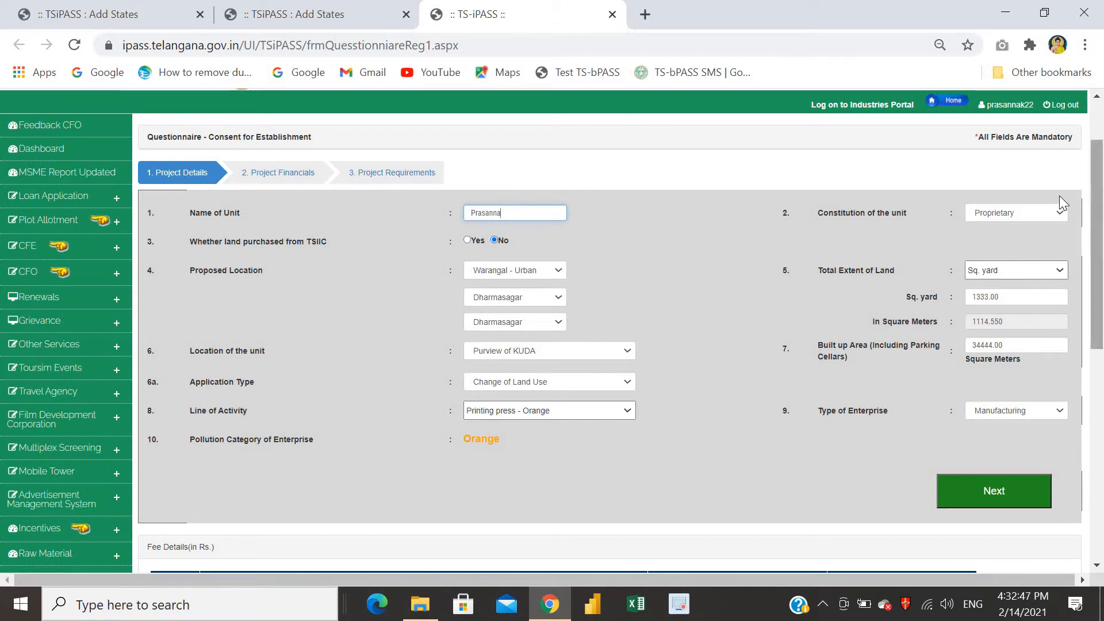
pyautogui.click(1012, 214)
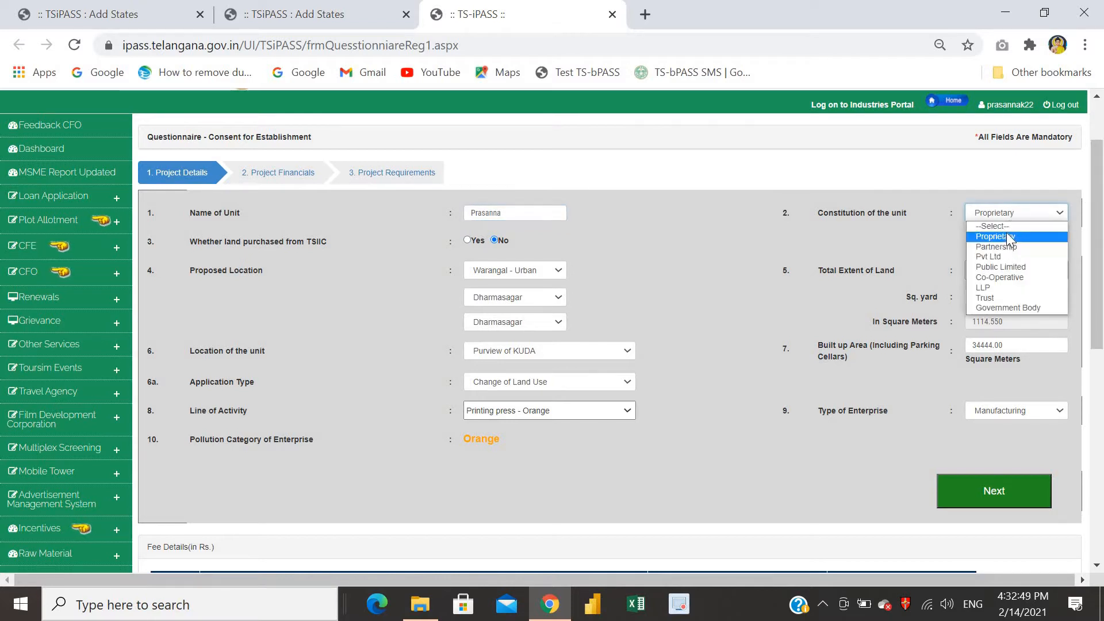
pyautogui.click(1006, 234)
pyautogui.click(1002, 213)
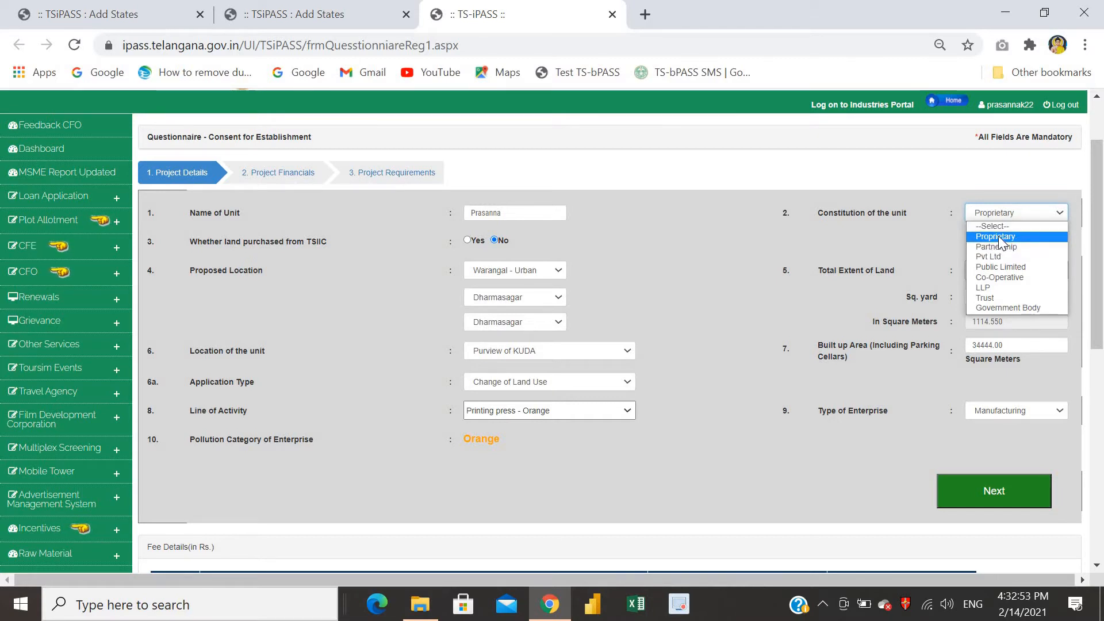
pyautogui.click(999, 219)
pyautogui.click(999, 217)
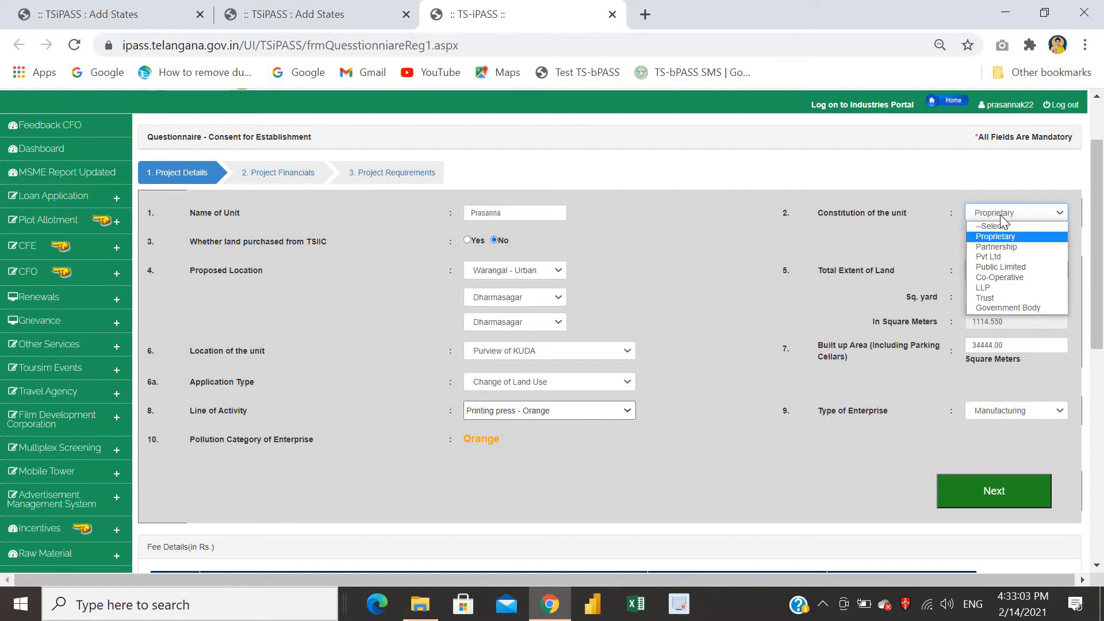
pyautogui.click(999, 233)
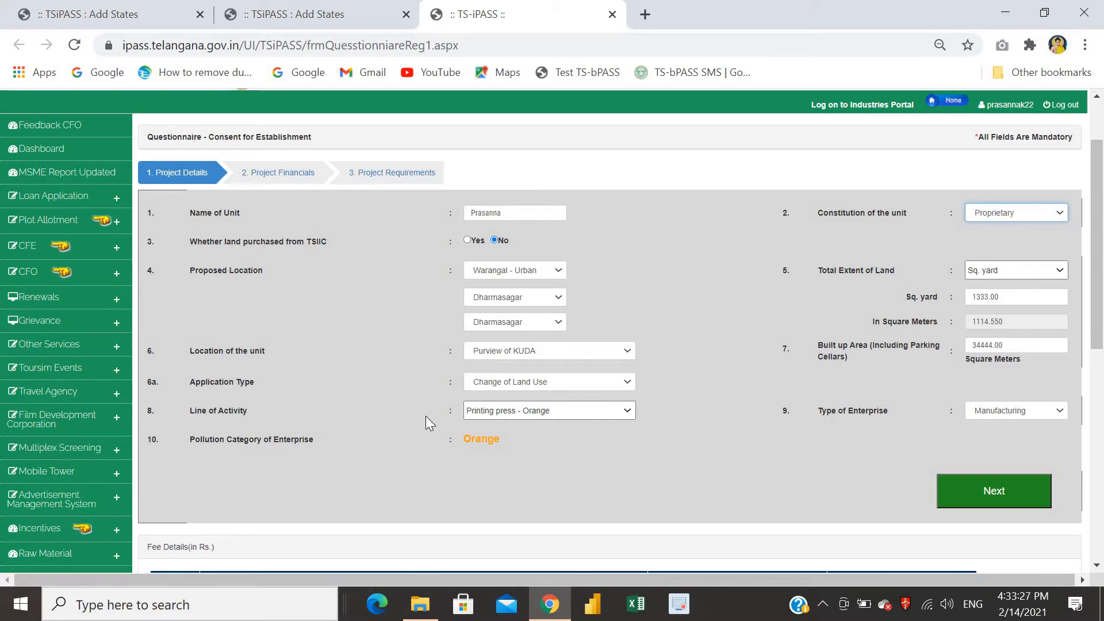
# Step: Mark the land as purchased from TSIIC and choose Khammam as the district of the proposed location
pyautogui.click(466, 240)
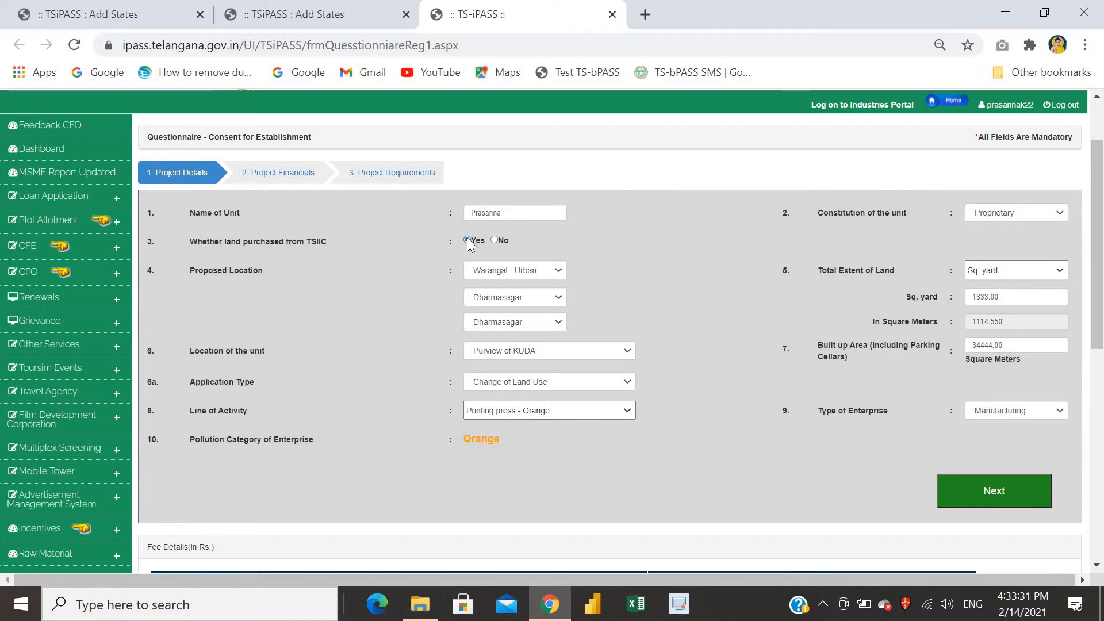
pyautogui.click(501, 272)
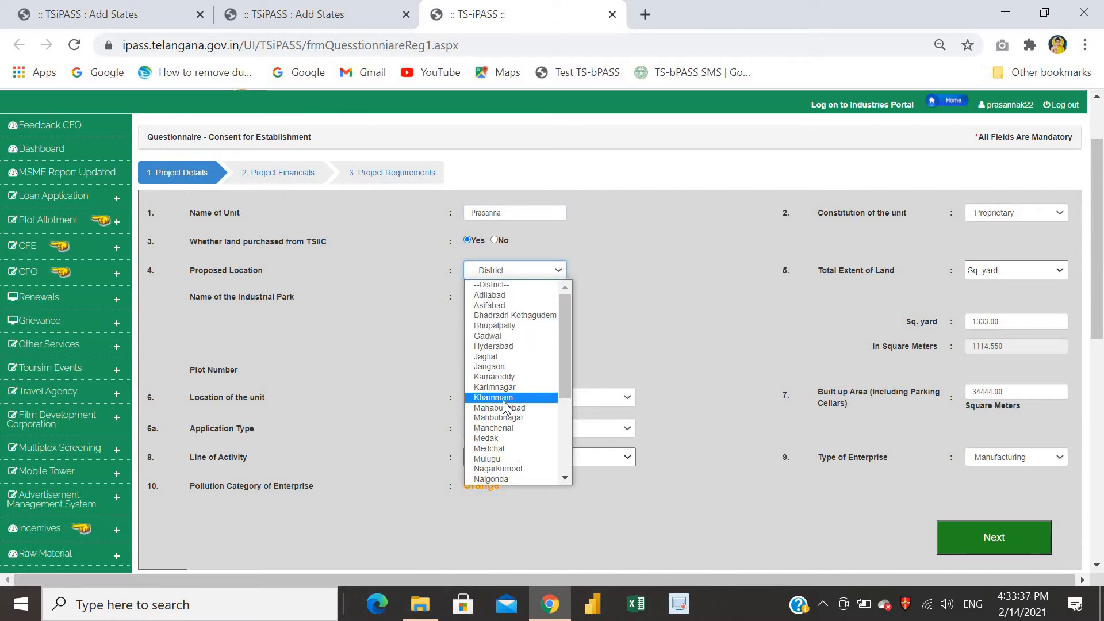
pyautogui.click(504, 399)
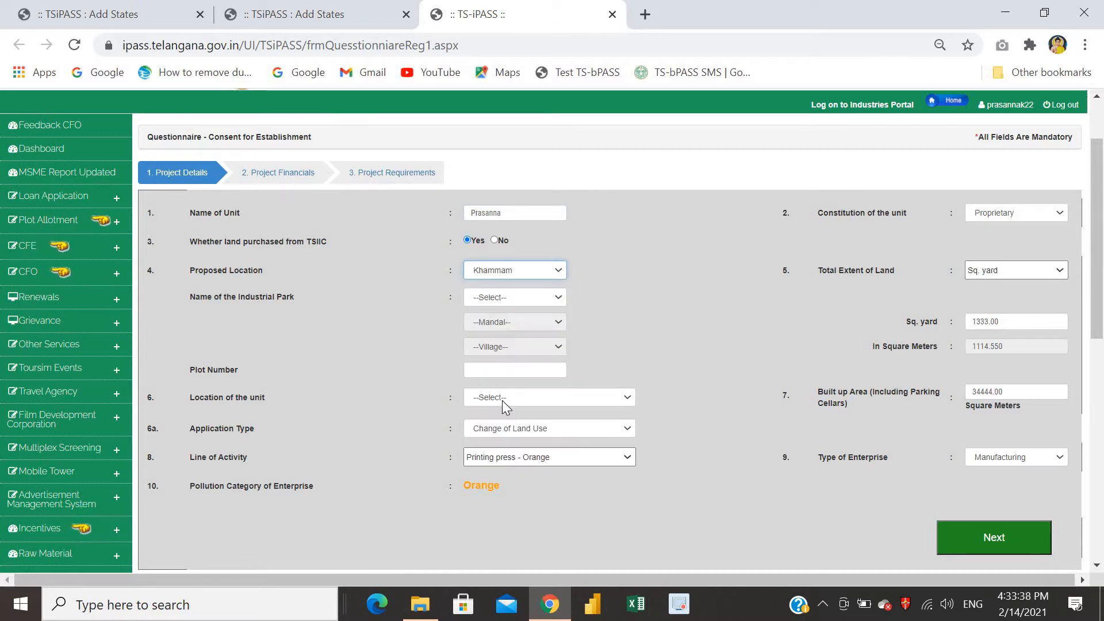
# Step: Choose IDA KHAMMAM as the name of the industrial park and enter 56 as the plot number
pyautogui.click(530, 297)
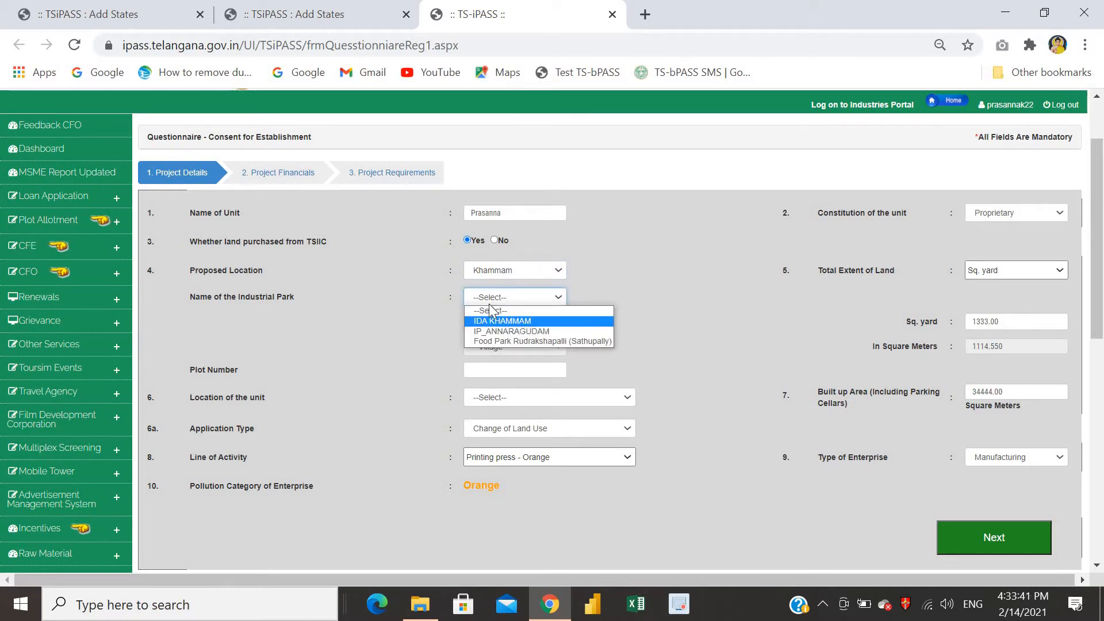
pyautogui.click(515, 266)
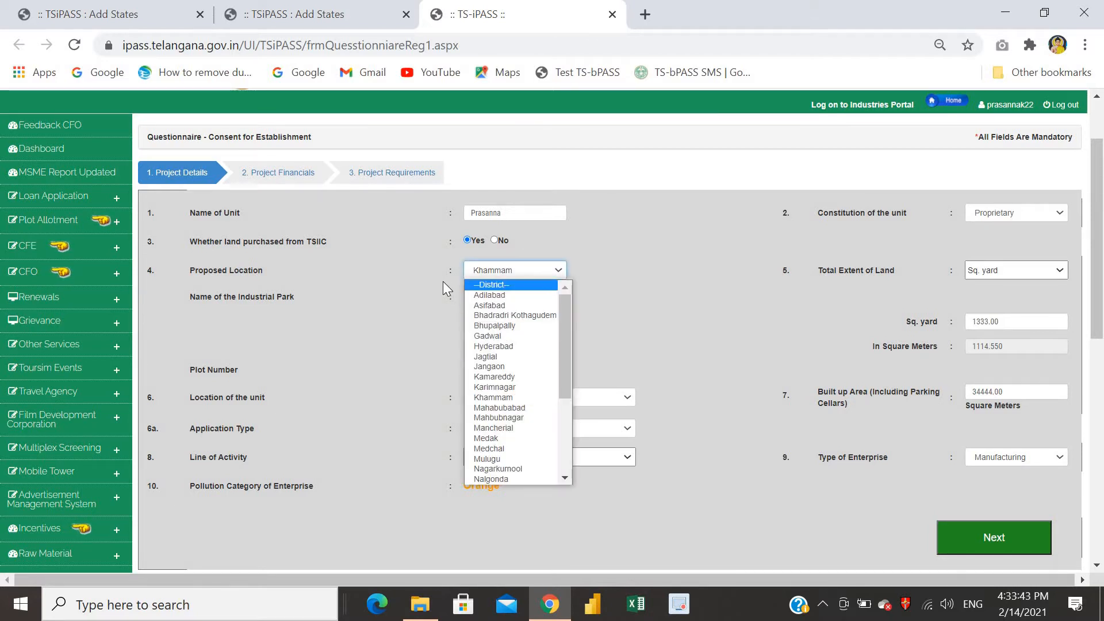
pyautogui.click(443, 282)
pyautogui.click(525, 298)
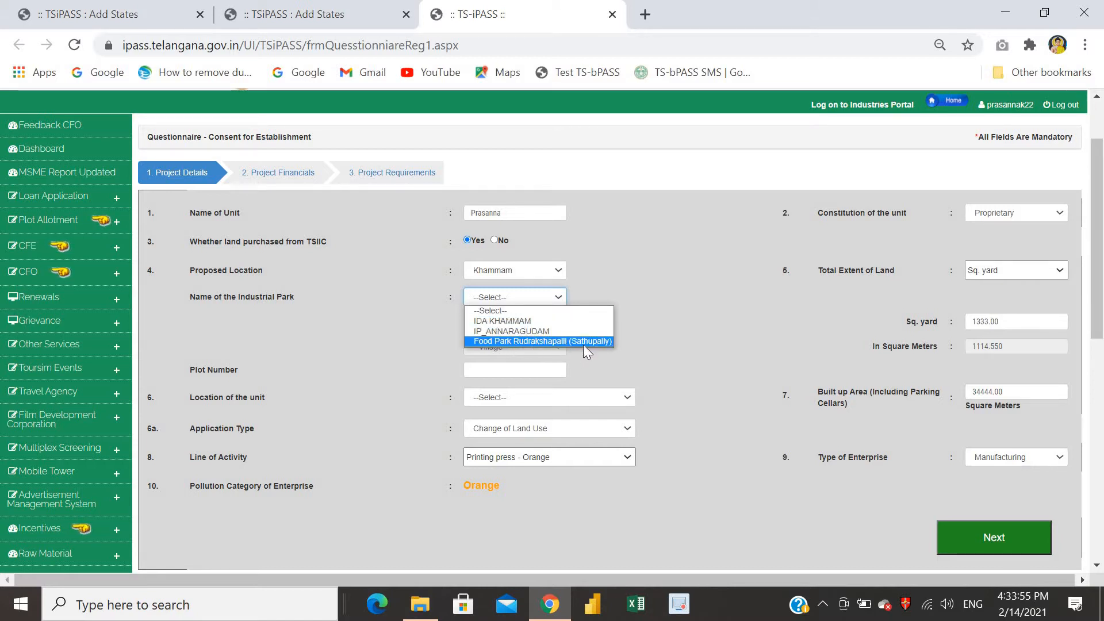
pyautogui.click(517, 320)
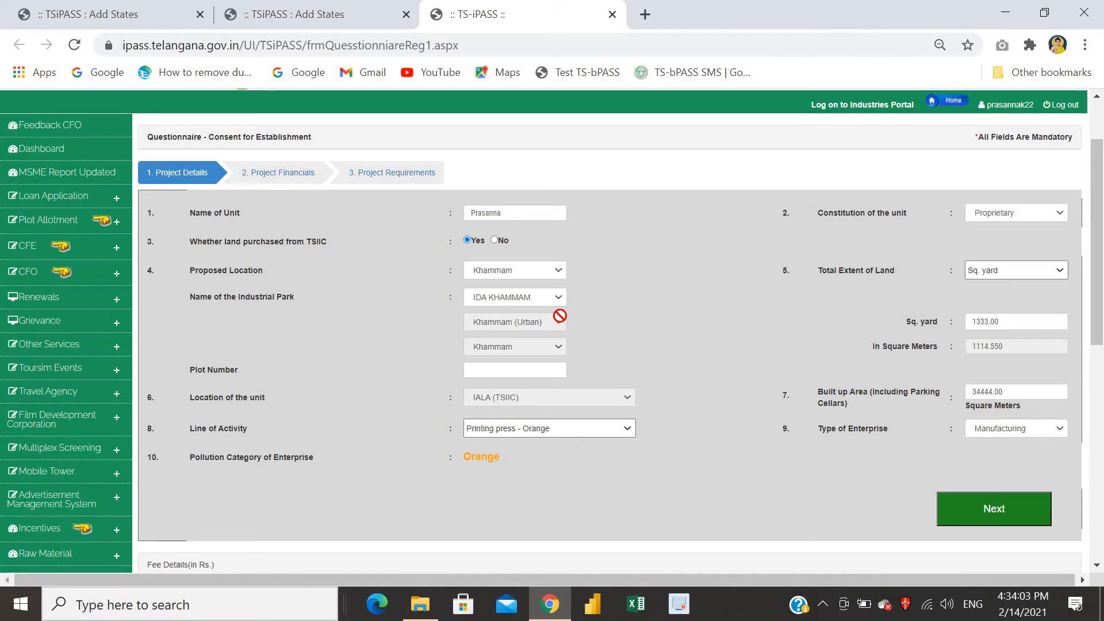
pyautogui.click(496, 372)
pyautogui.write('56')
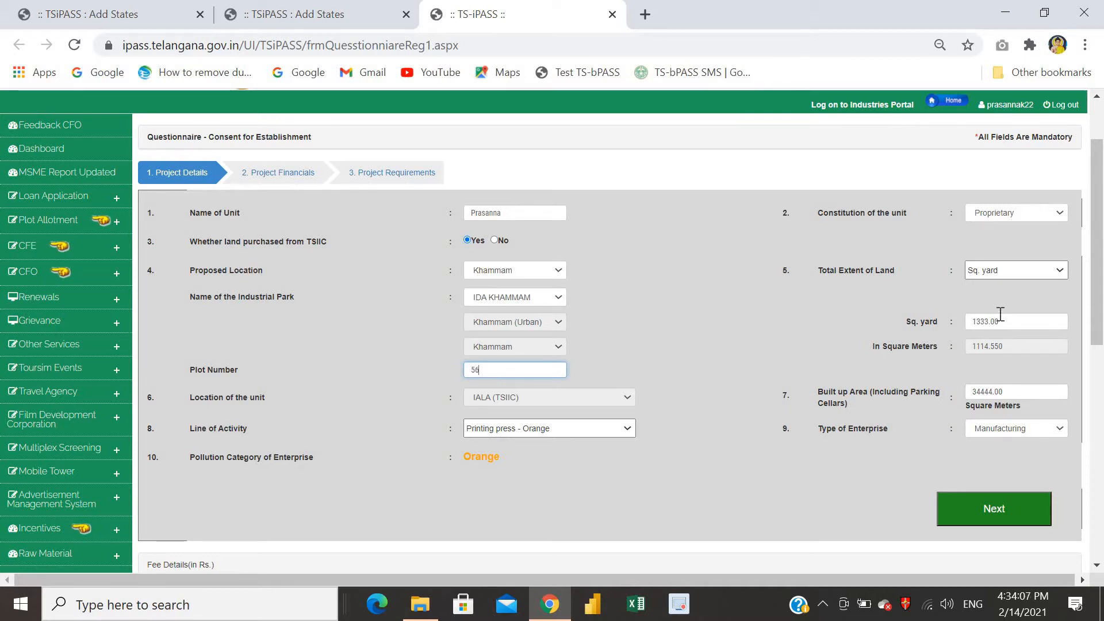
# Step: Mark the land as not purchased from TSIIC and choose Rangareddy as the district of the proposed location
pyautogui.click(514, 239)
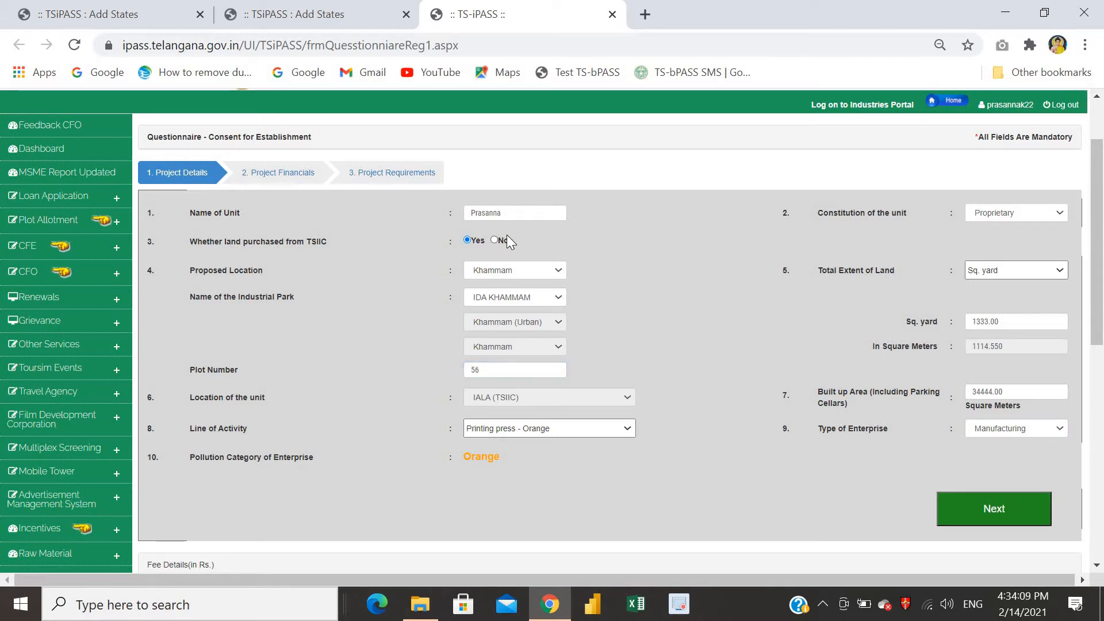
pyautogui.click(494, 240)
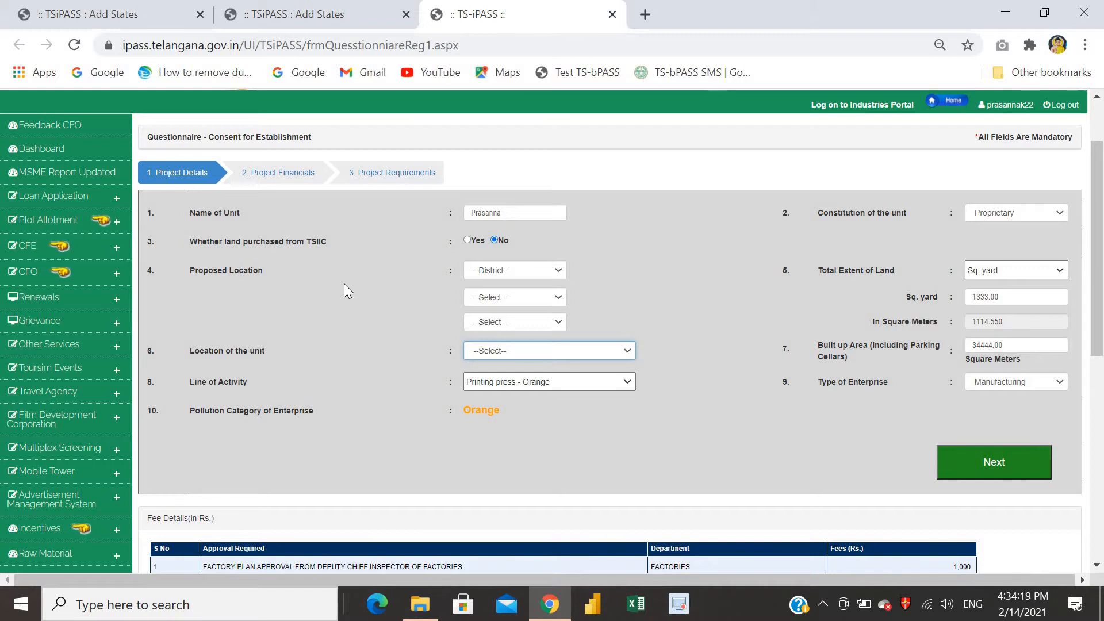
pyautogui.click(521, 270)
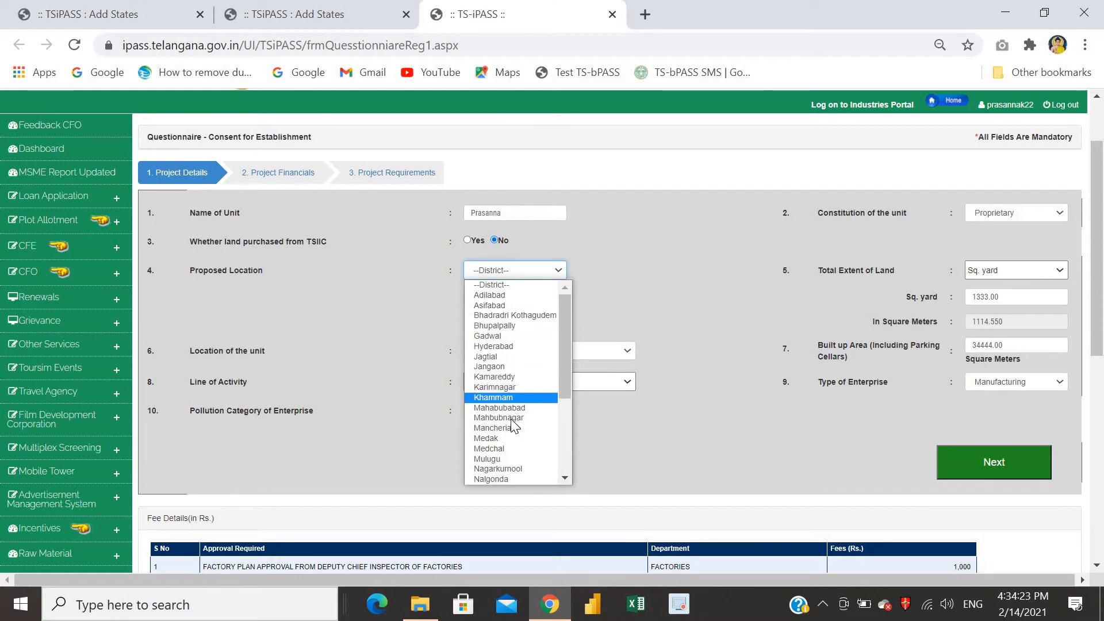
pyautogui.scroll(-5, 533, 431)
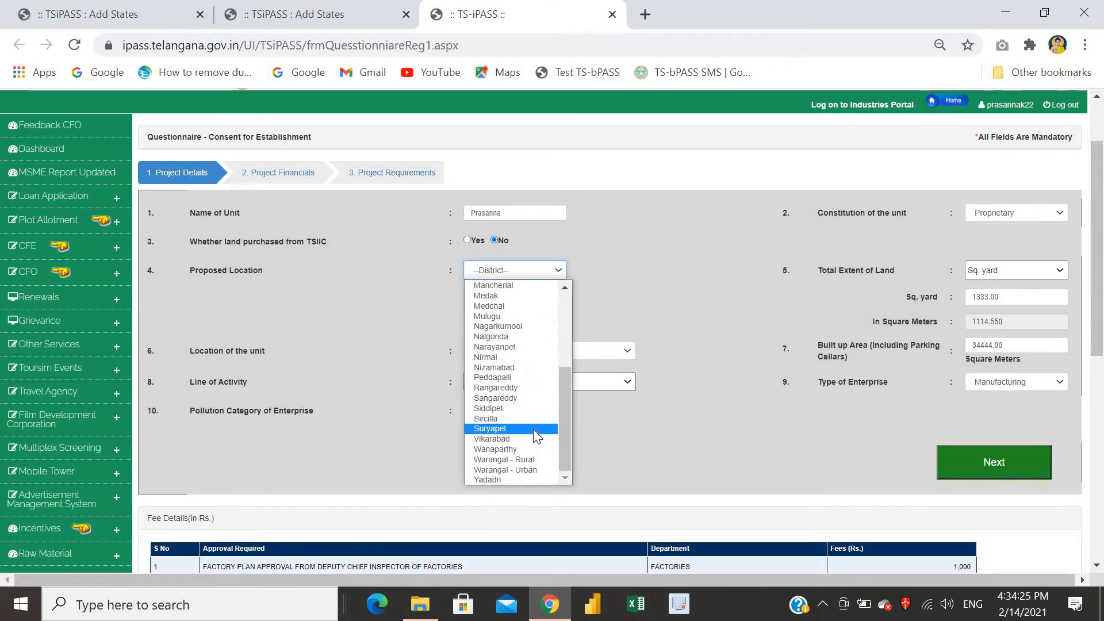
pyautogui.scroll(5, 533, 429)
pyautogui.scroll(-3, 526, 457)
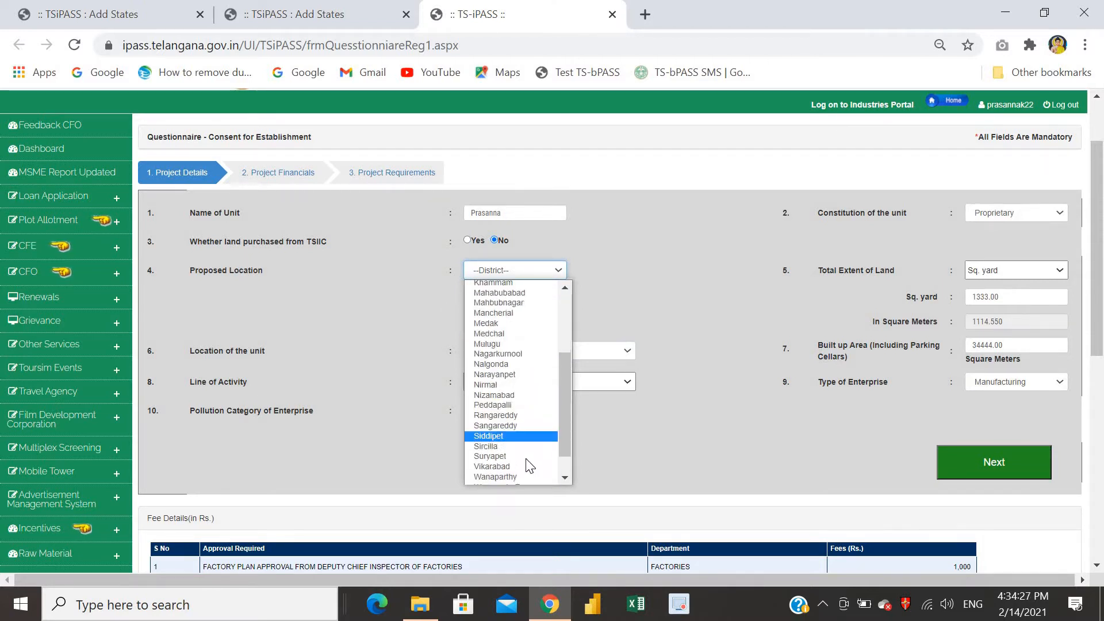
pyautogui.scroll(3, 527, 461)
pyautogui.moveTo(564, 389); pyautogui.dragTo(567, 463)
pyautogui.click(529, 387)
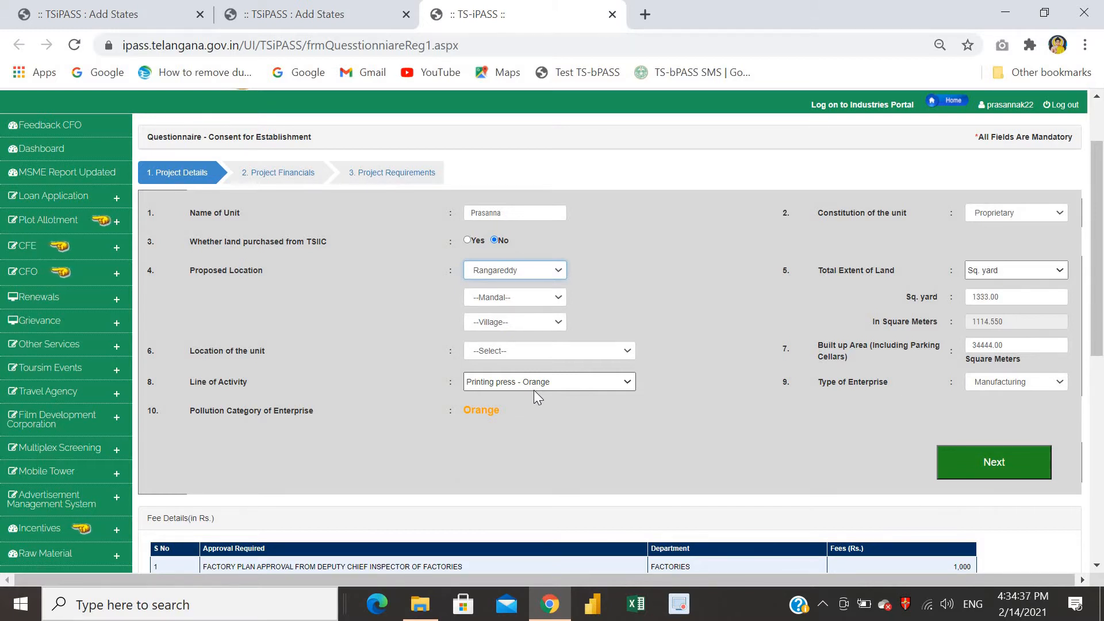
# Step: Choose Maheswaram as the mandal and Kollapadkal as the village of the proposed location, and check the location of the unit
pyautogui.click(516, 296)
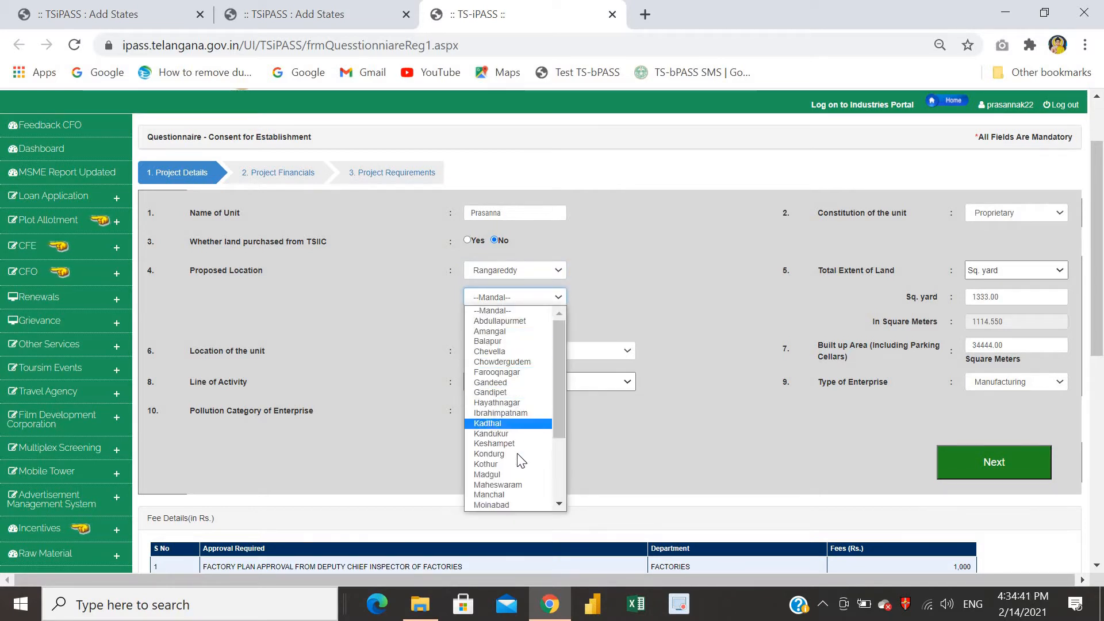
pyautogui.click(498, 485)
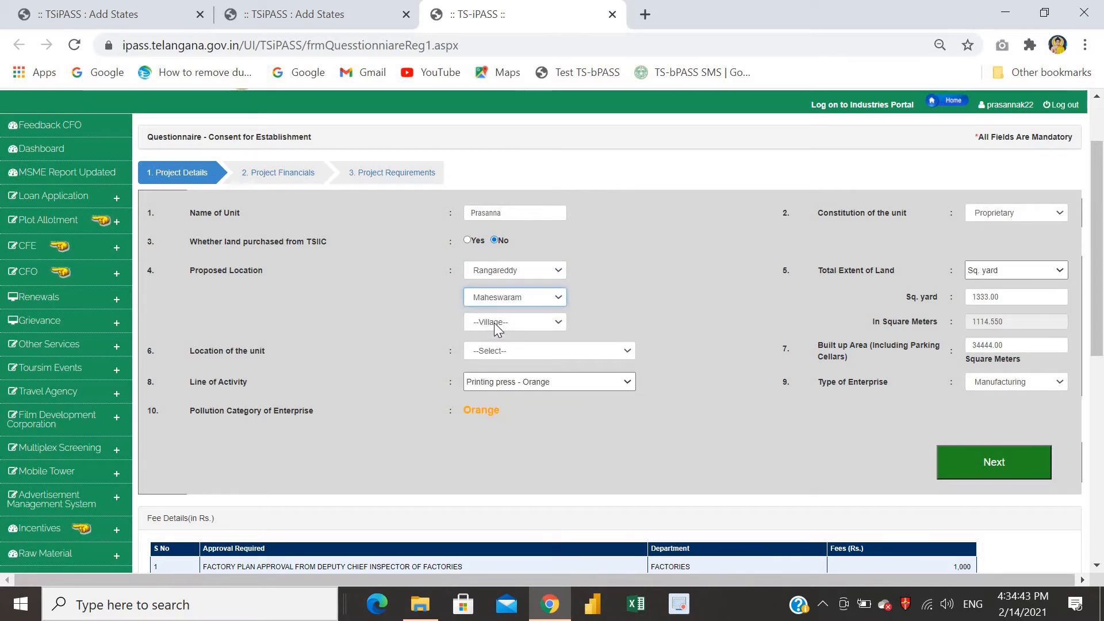
pyautogui.click(495, 324)
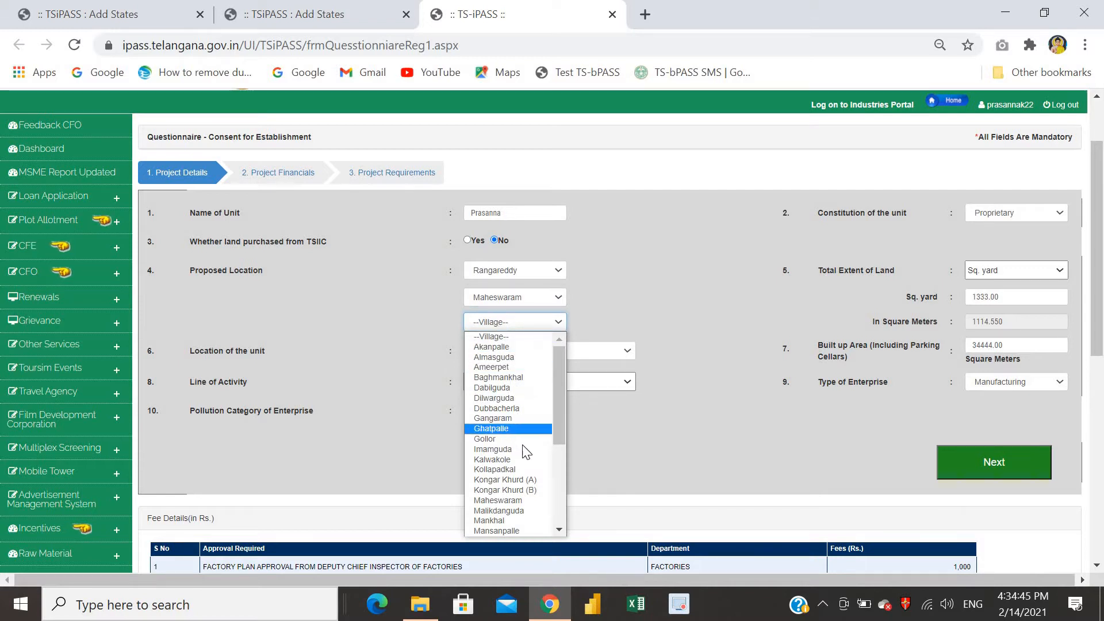
pyautogui.click(511, 468)
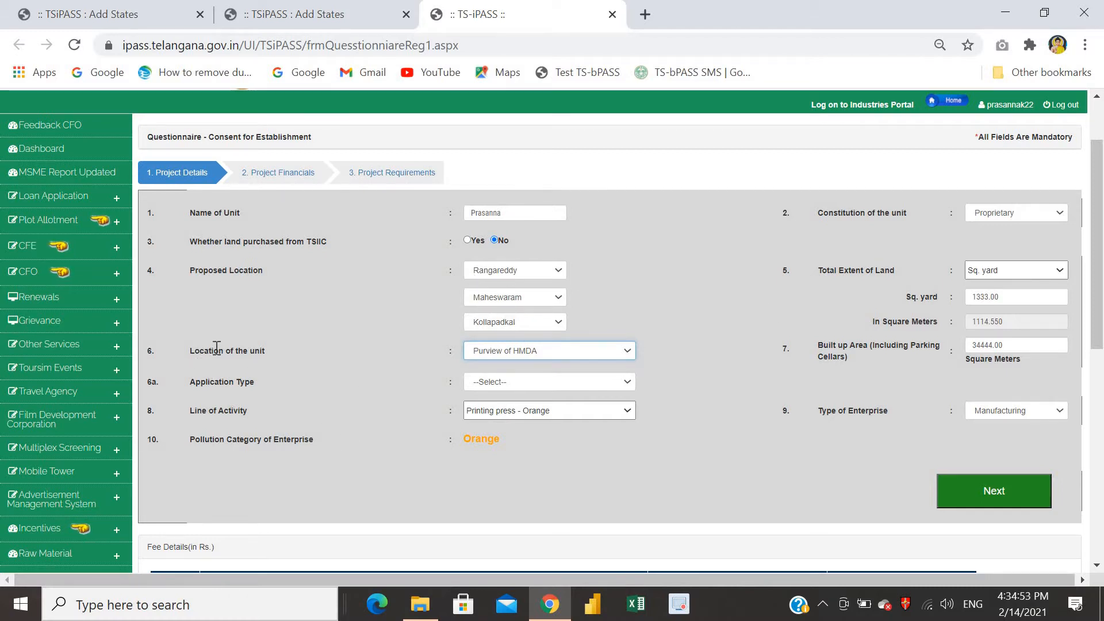
pyautogui.moveTo(186, 355); pyautogui.dragTo(276, 352)
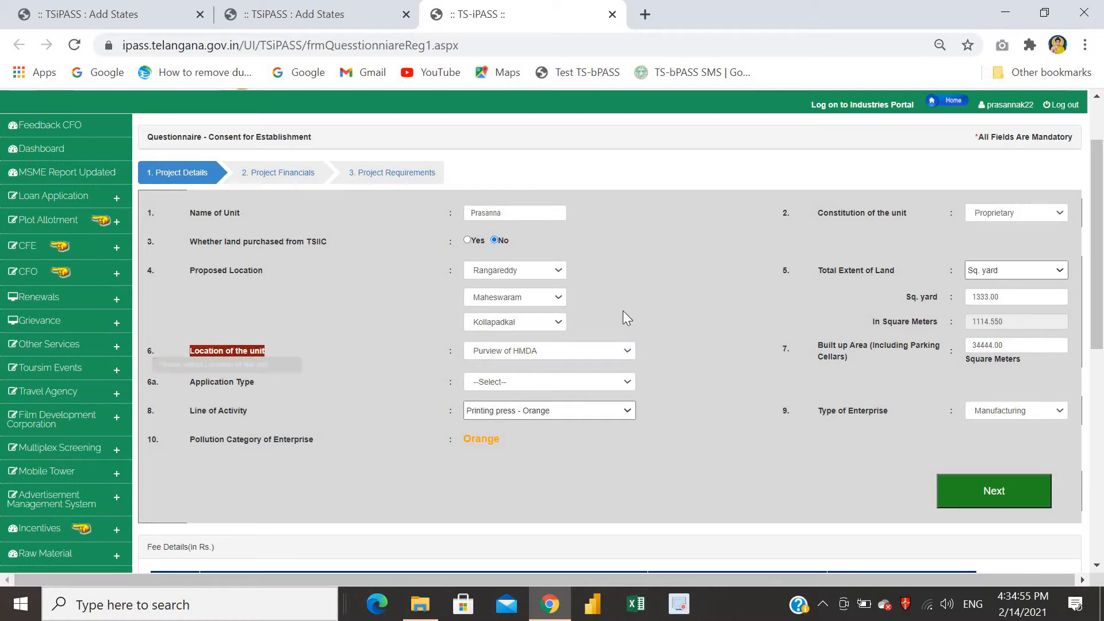
pyautogui.click(611, 353)
pyautogui.click(613, 364)
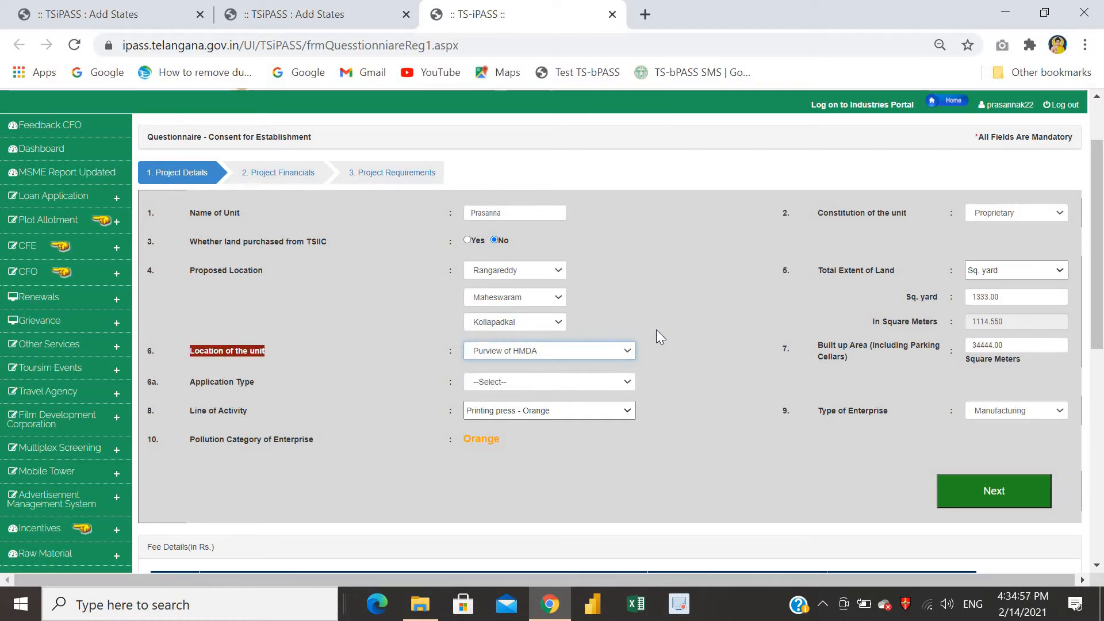
# Step: Change the proposed location to Chevella mandal and Allawada village, and check the location of the unit
pyautogui.click(540, 295)
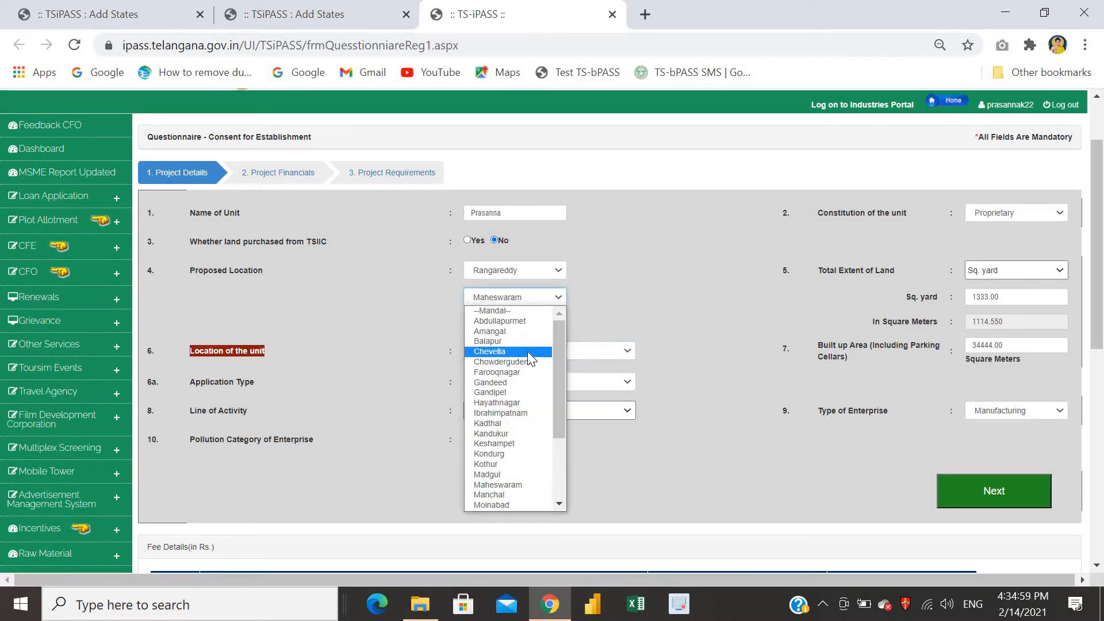
pyautogui.click(529, 349)
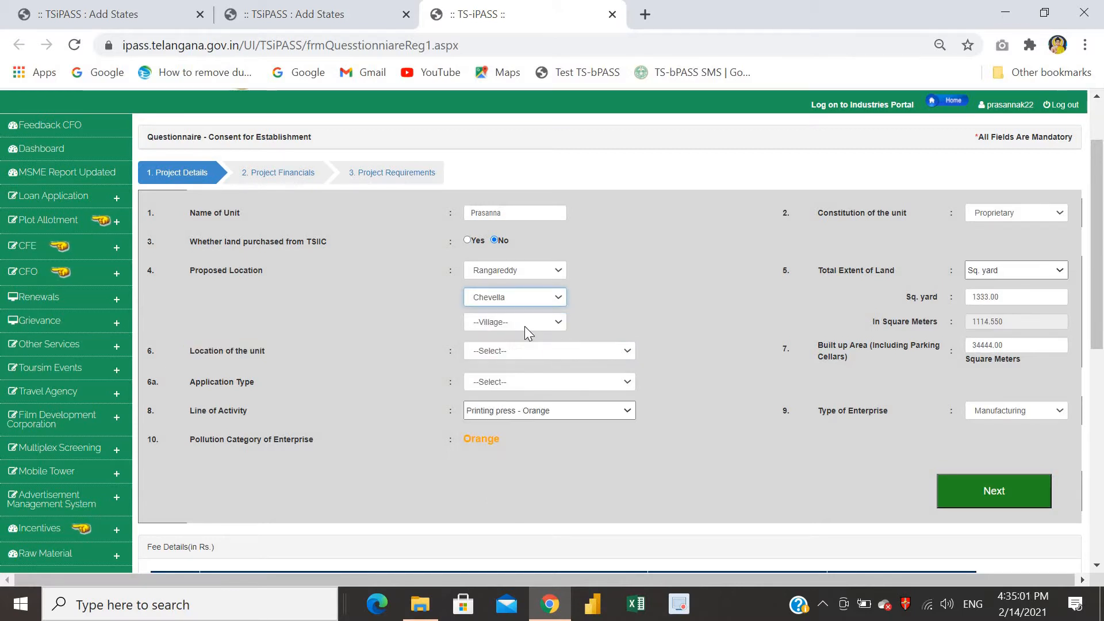
pyautogui.click(525, 323)
pyautogui.click(513, 345)
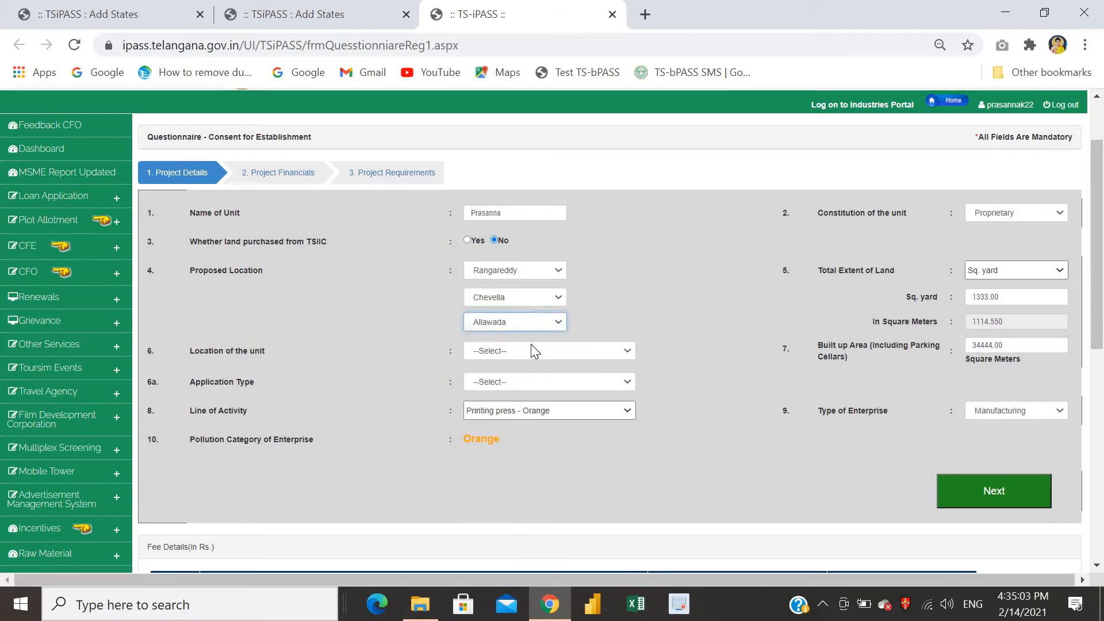
pyautogui.click(517, 349)
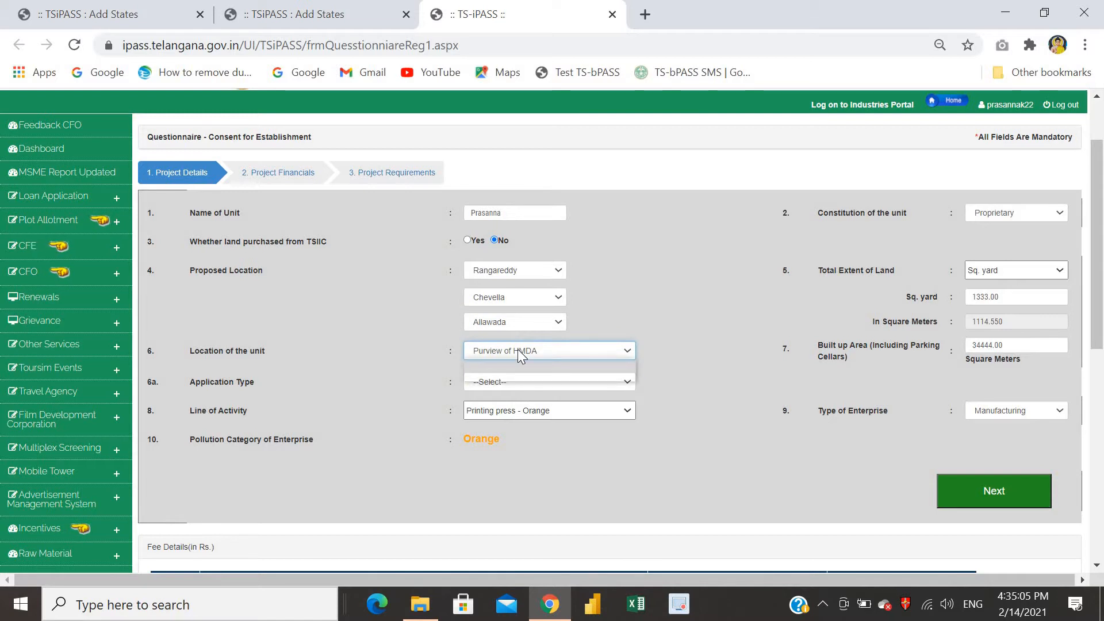
# Step: Change the proposed location to Moinabad mandal and Amdapur village
pyautogui.click(522, 299)
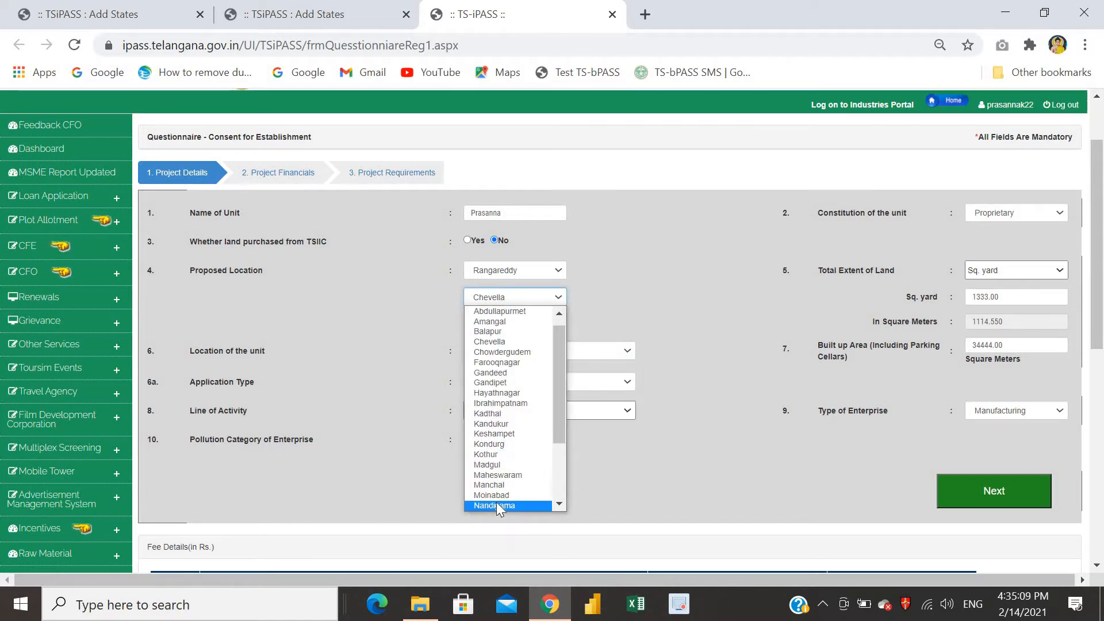
pyautogui.scroll(-1, 495, 502)
pyautogui.click(497, 474)
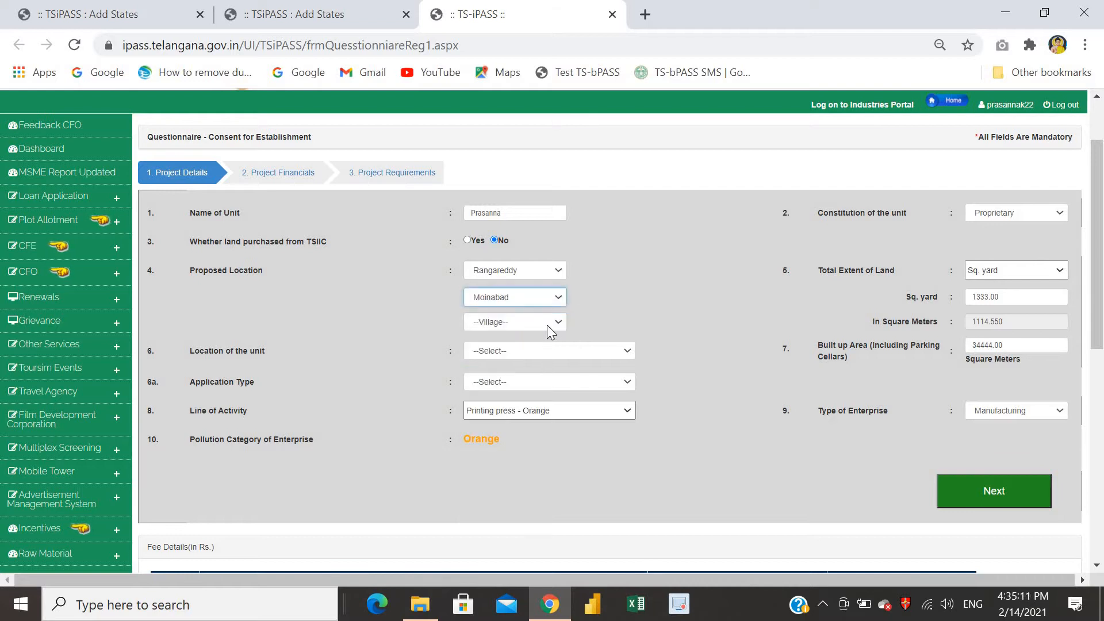
pyautogui.click(534, 323)
pyautogui.click(518, 347)
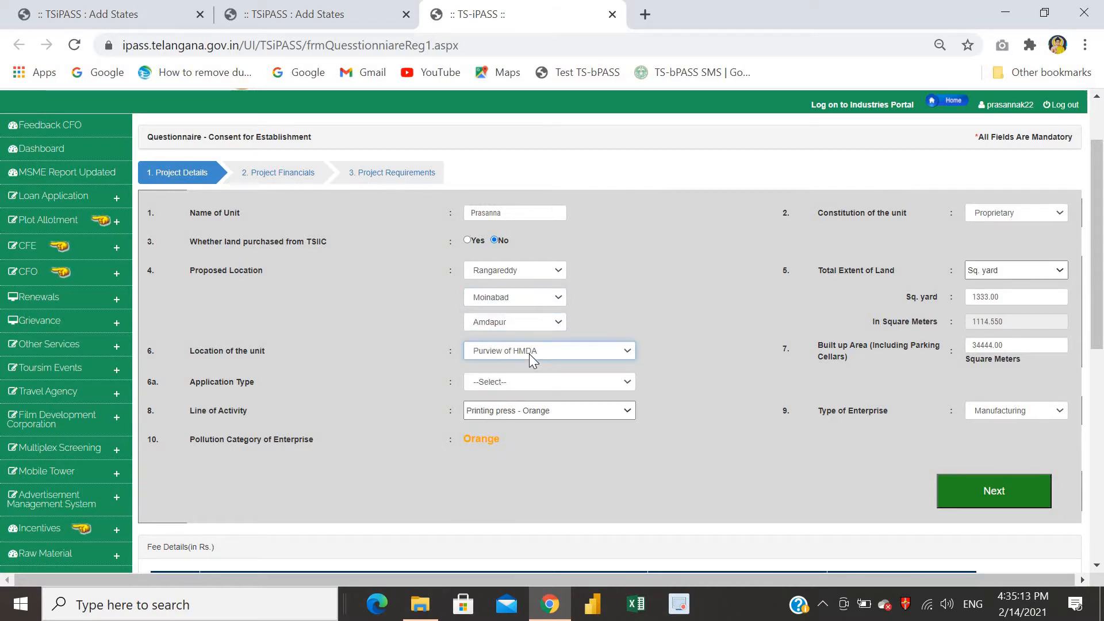
# Step: Change the proposed location to Sangareddy district, Hathnoora mandal and Chandapur village
pyautogui.click(523, 271)
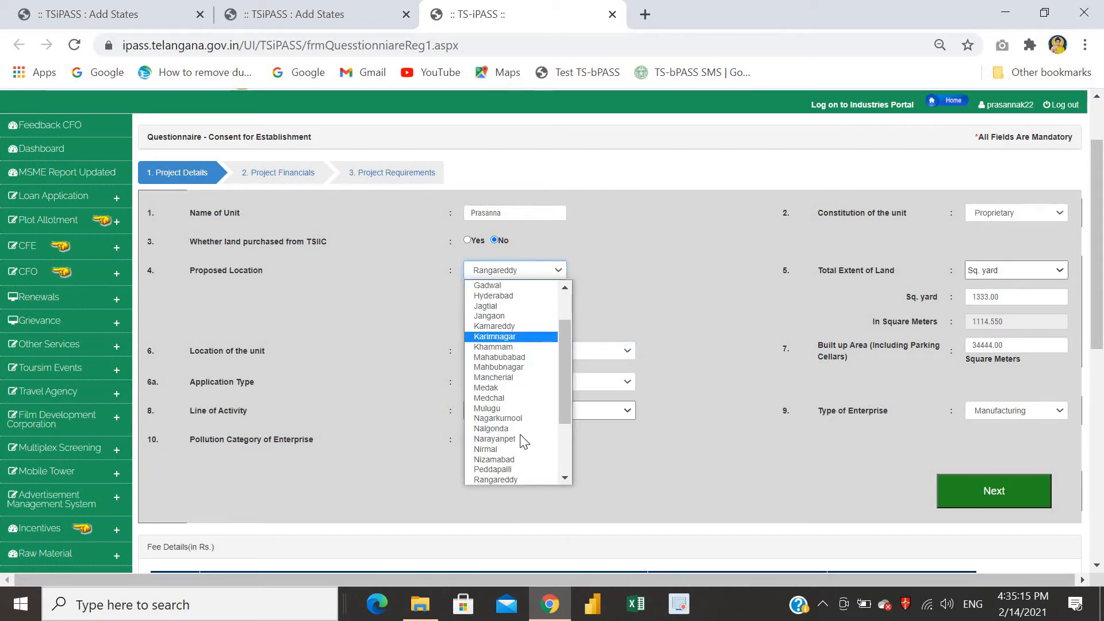
pyautogui.scroll(-1, 506, 478)
pyautogui.scroll(-1, 506, 478)
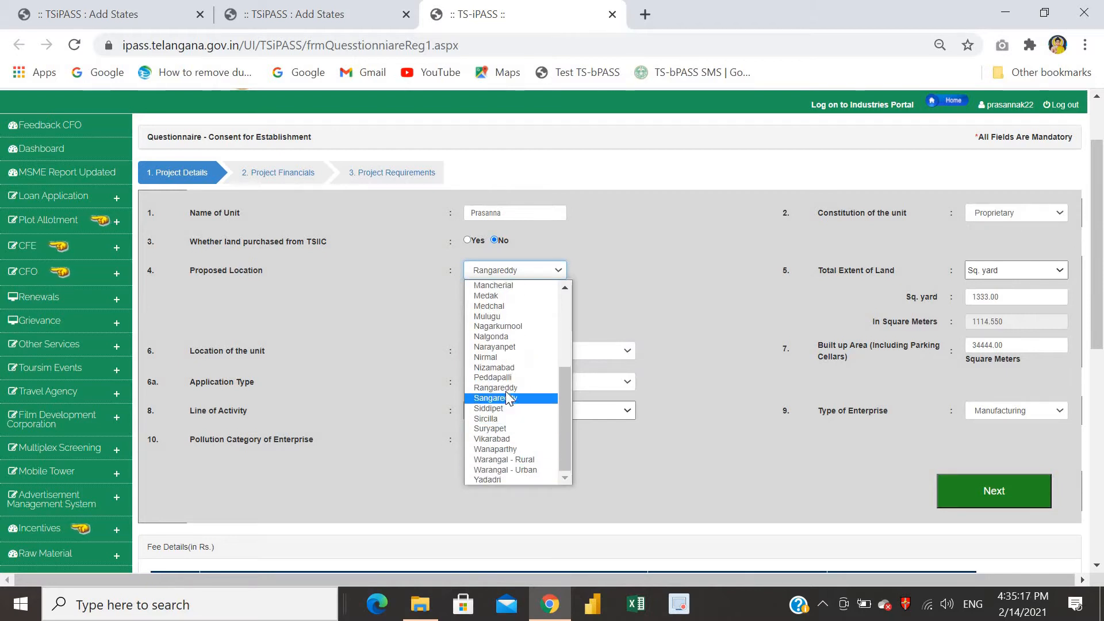
pyautogui.click(502, 394)
pyautogui.click(510, 297)
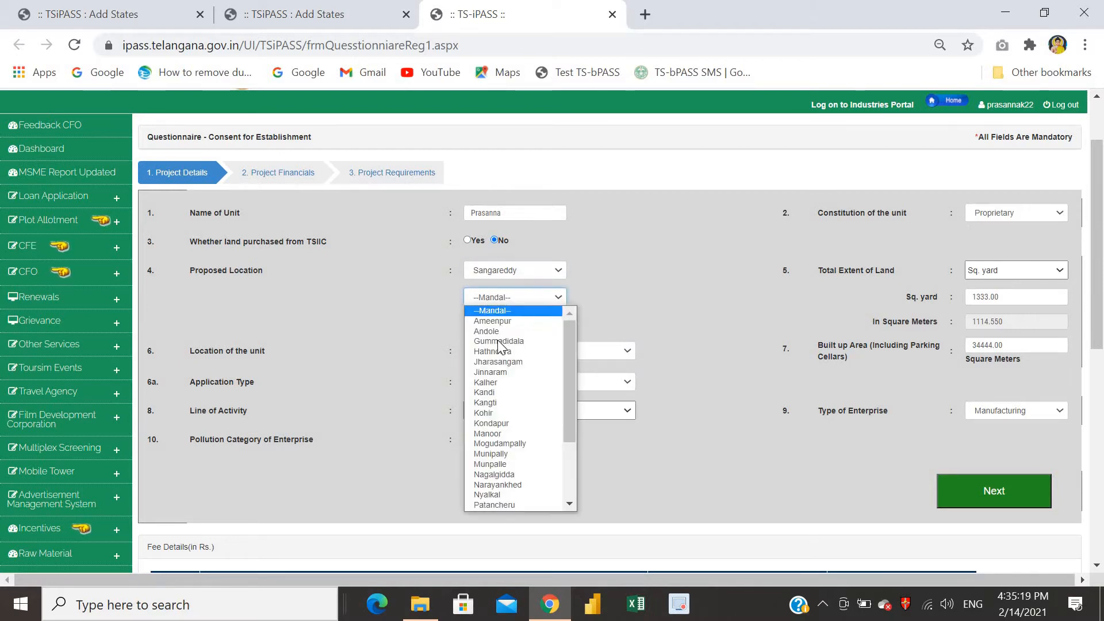
pyautogui.click(503, 353)
pyautogui.click(511, 325)
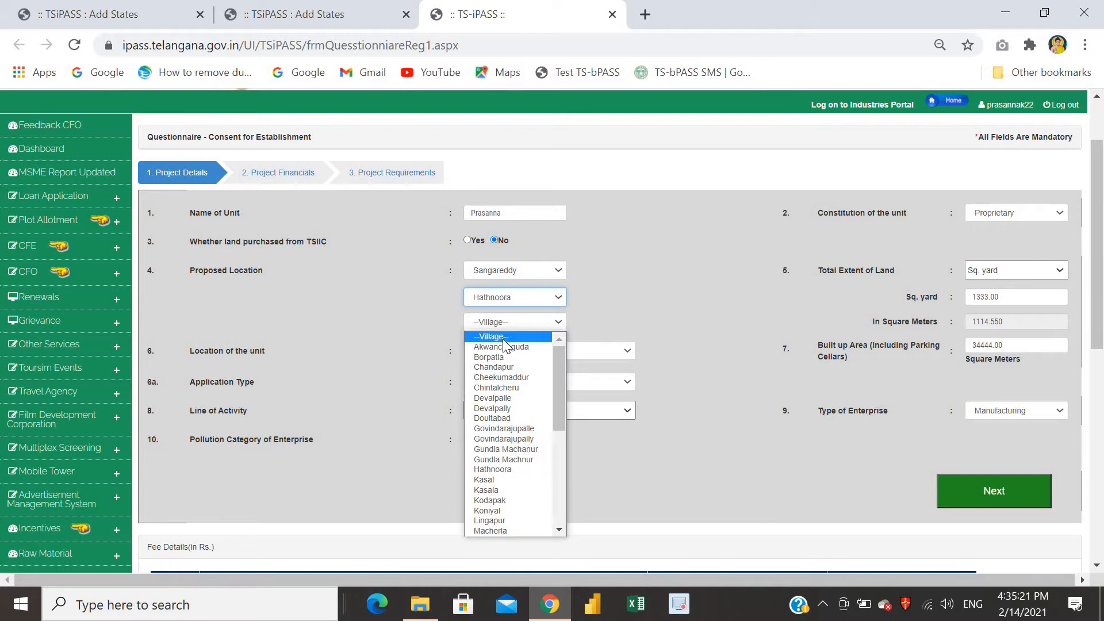
pyautogui.click(505, 368)
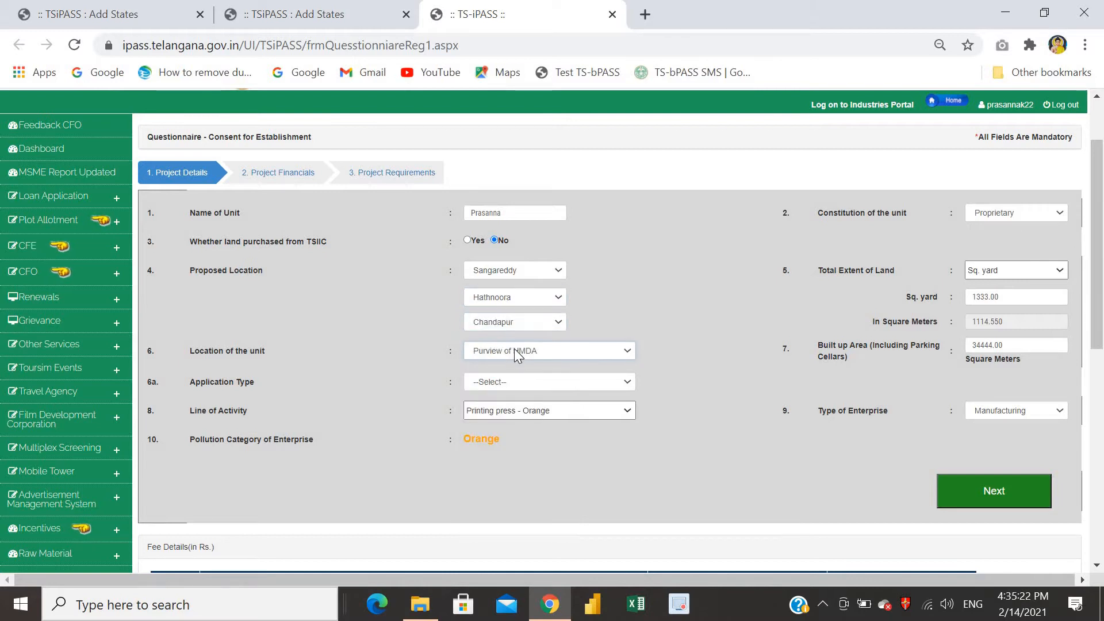
# Step: Change the mandal of the proposed location to Kondapur and the village to Aliabad
pyautogui.click(506, 296)
pyautogui.click(506, 423)
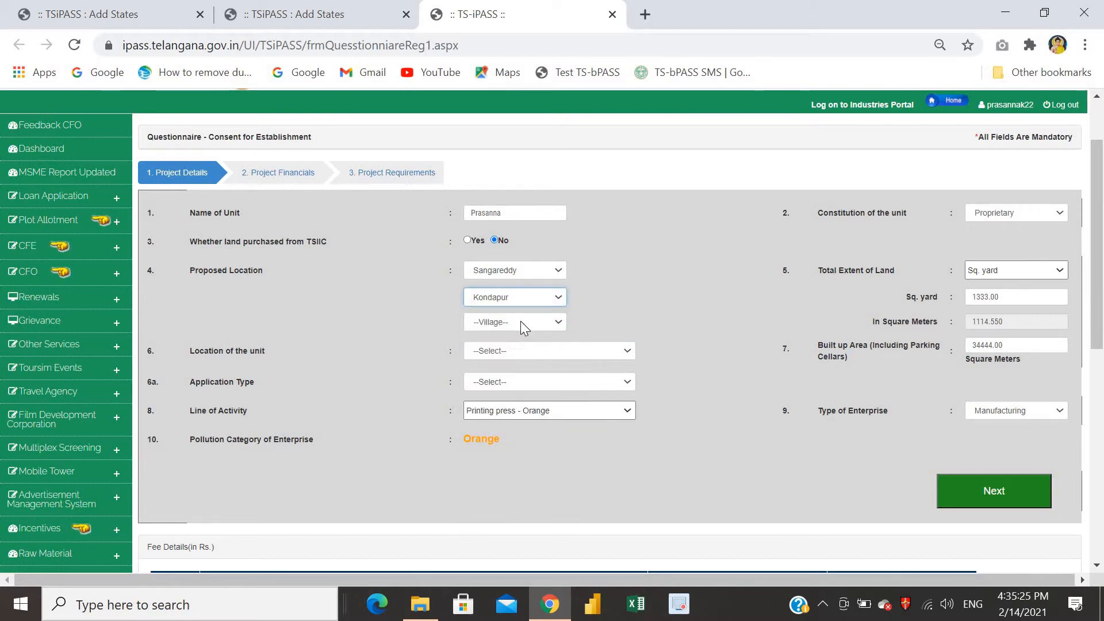
pyautogui.click(519, 321)
pyautogui.click(508, 348)
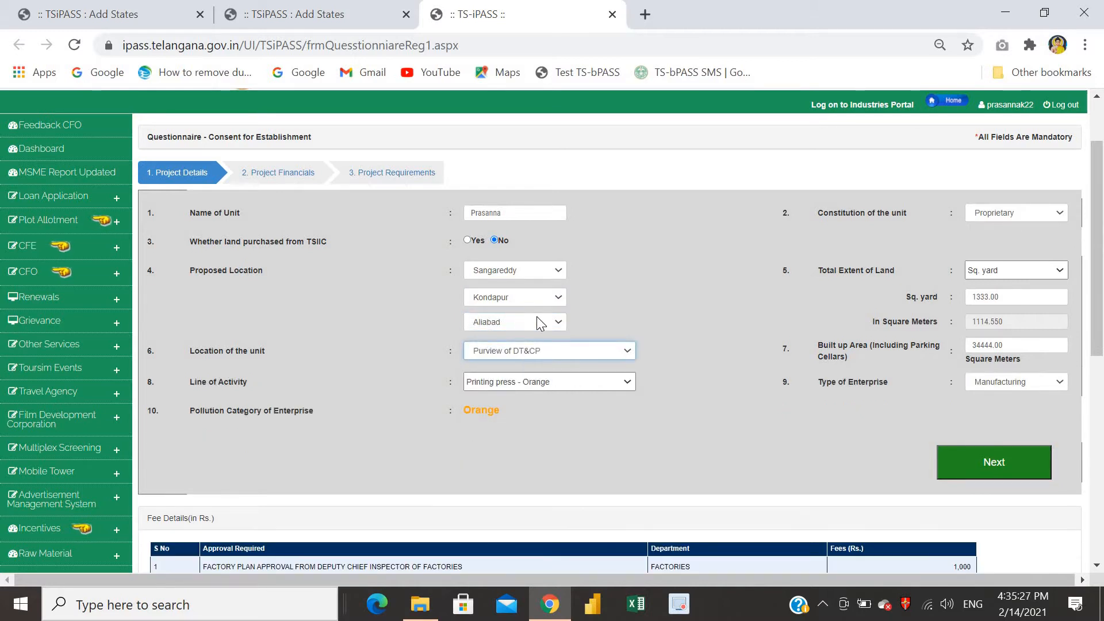
# Step: Open the CFE questionnaire from the change-password page in a separate browser window, and return to the questionnaire being filled in
pyautogui.moveTo(398, 24); pyautogui.dragTo(716, 24)
pyautogui.moveTo(1100, 581); pyautogui.dragTo(1101, 583)
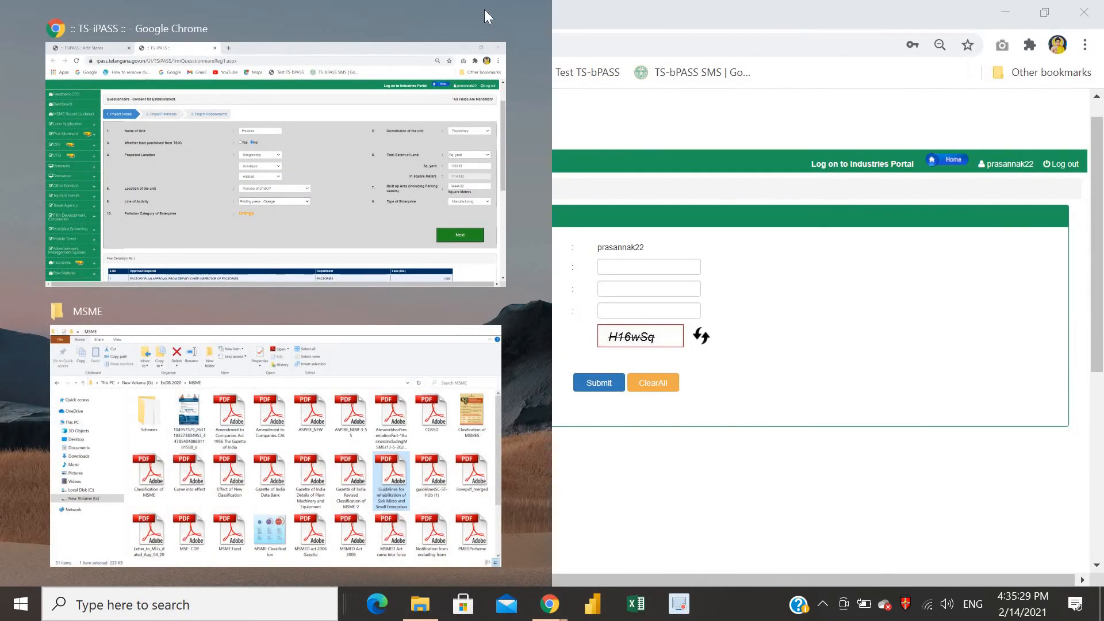
pyautogui.click(514, 5)
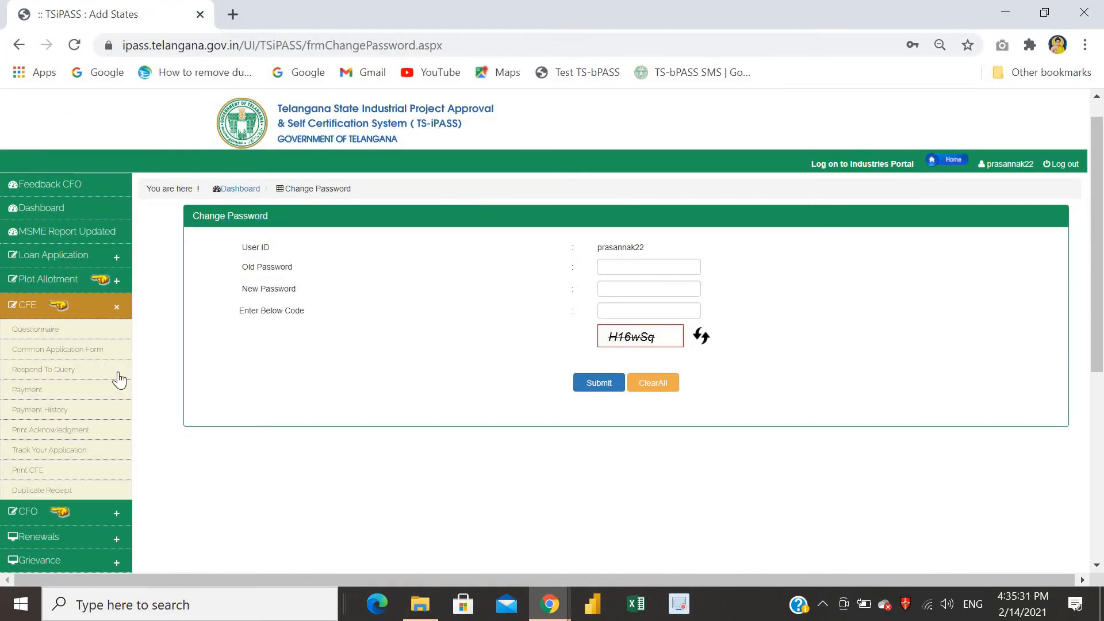
pyautogui.click(50, 329)
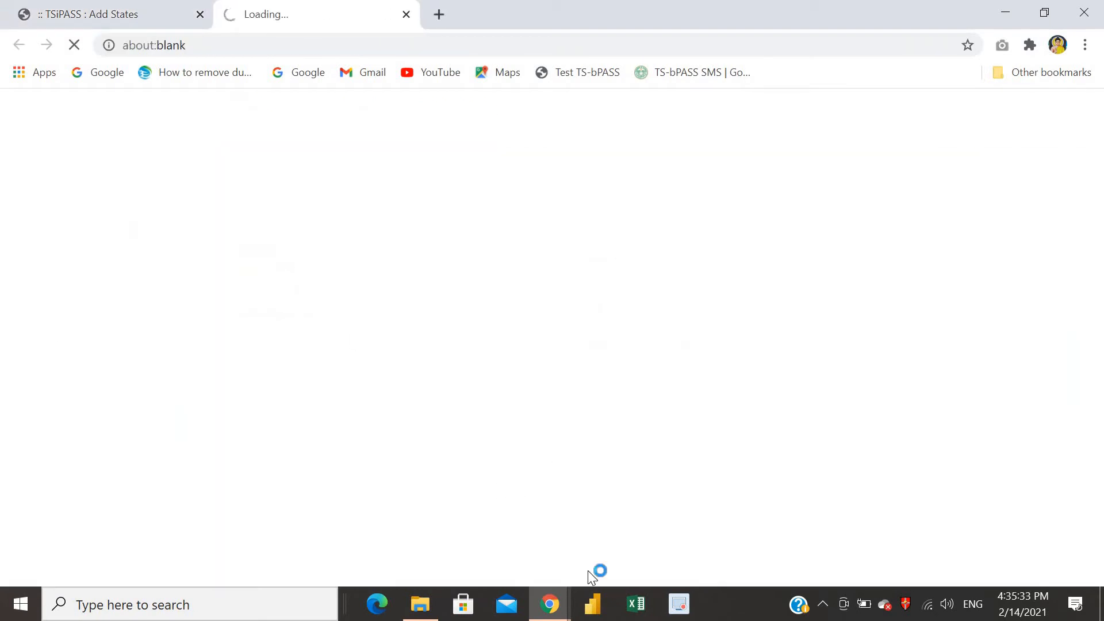
pyautogui.moveTo(550, 604)
pyautogui.click(495, 513)
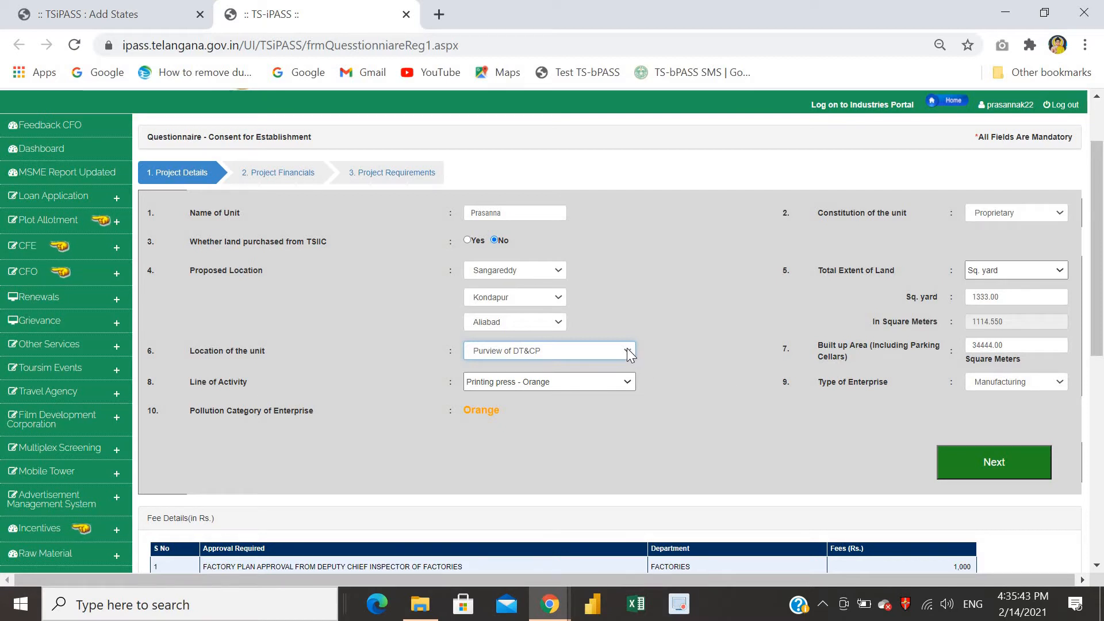
# Step: Set the proposed location to Rangareddy district, Maheswaram mandal and Maheswaram village
pyautogui.click(603, 353)
pyautogui.click(524, 271)
pyautogui.scroll(2, 522, 432)
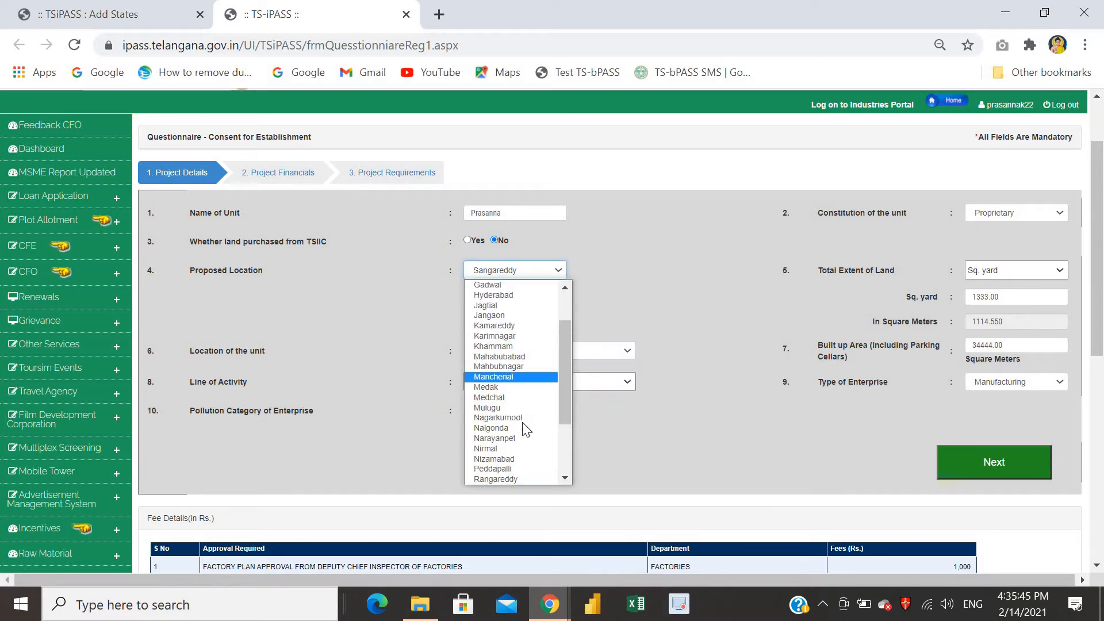
pyautogui.scroll(-3, 517, 463)
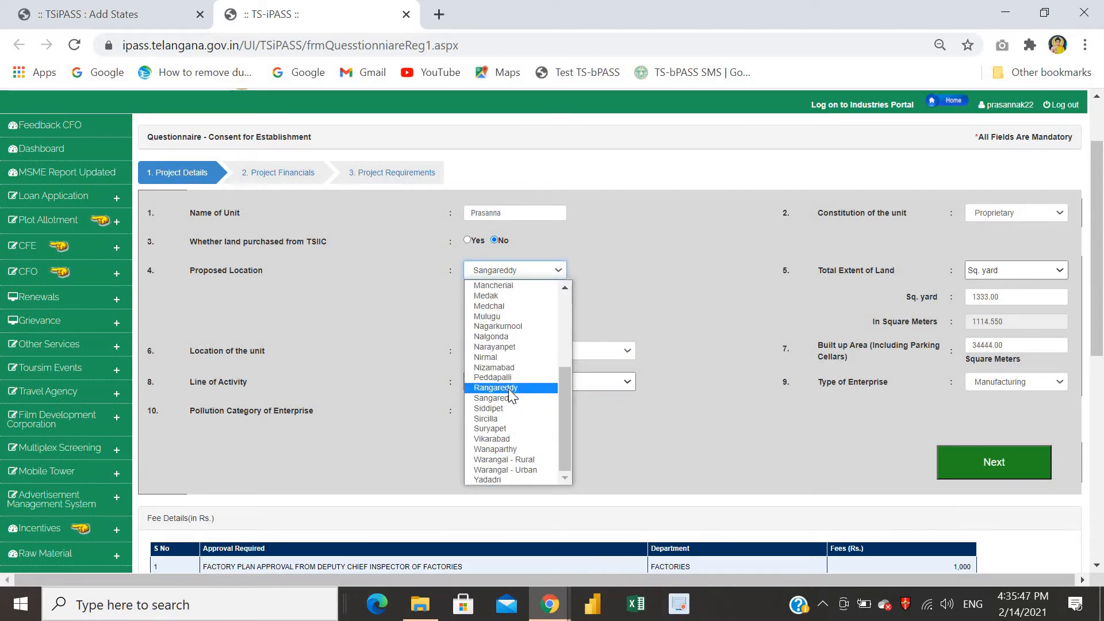
pyautogui.click(508, 389)
pyautogui.click(516, 298)
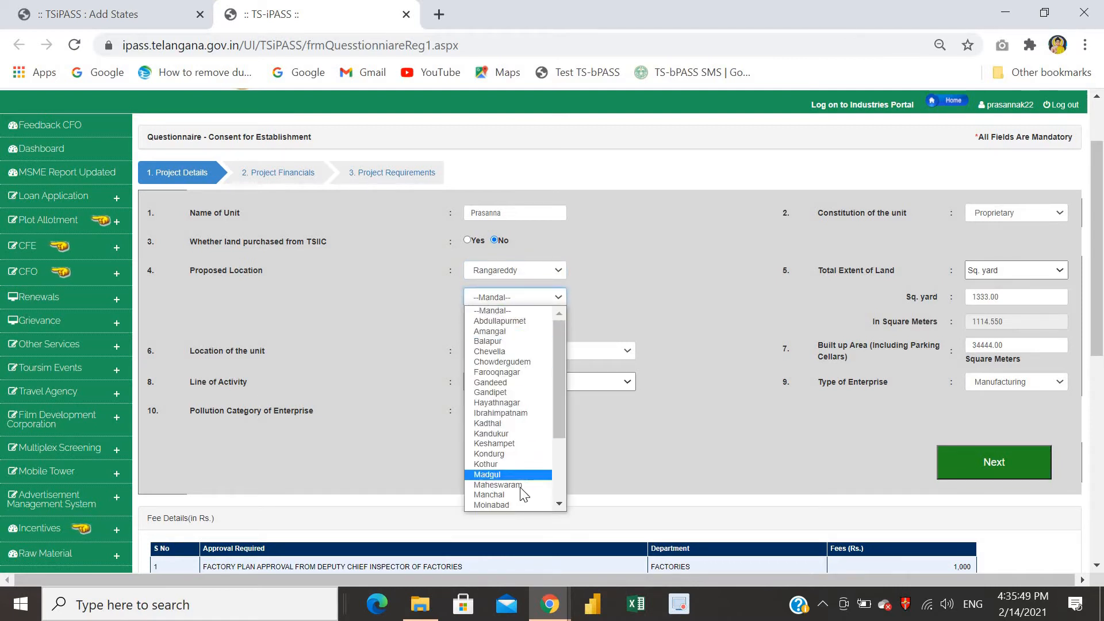
pyautogui.click(498, 485)
pyautogui.click(512, 321)
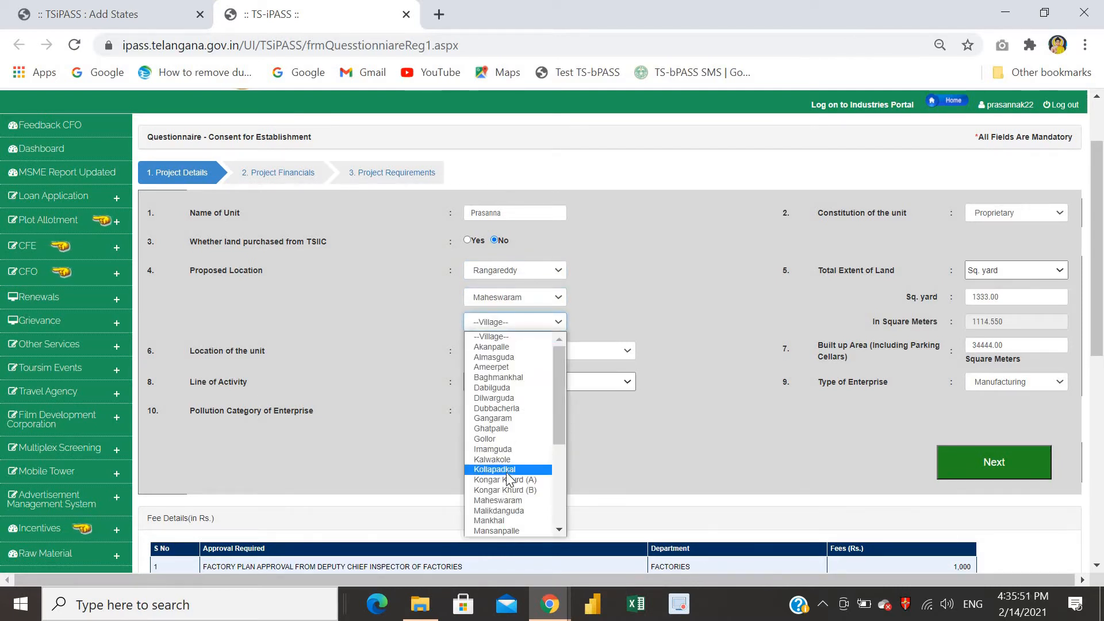
pyautogui.press('Return')
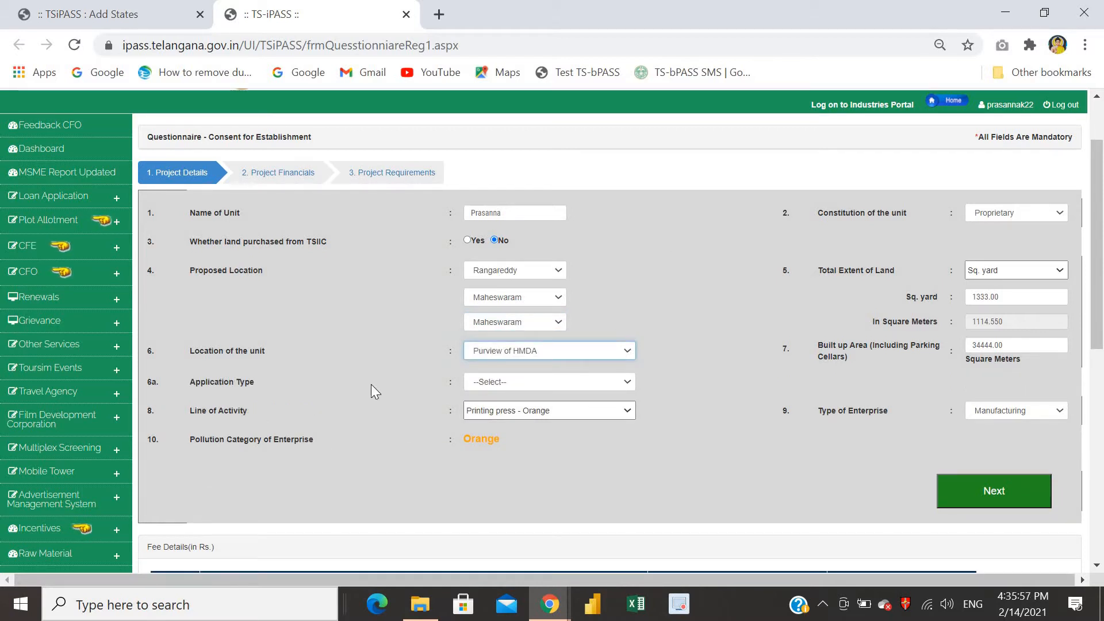
# Step: Review the options for the location of the unit and the application type, and set the application type to Both
pyautogui.click(512, 381)
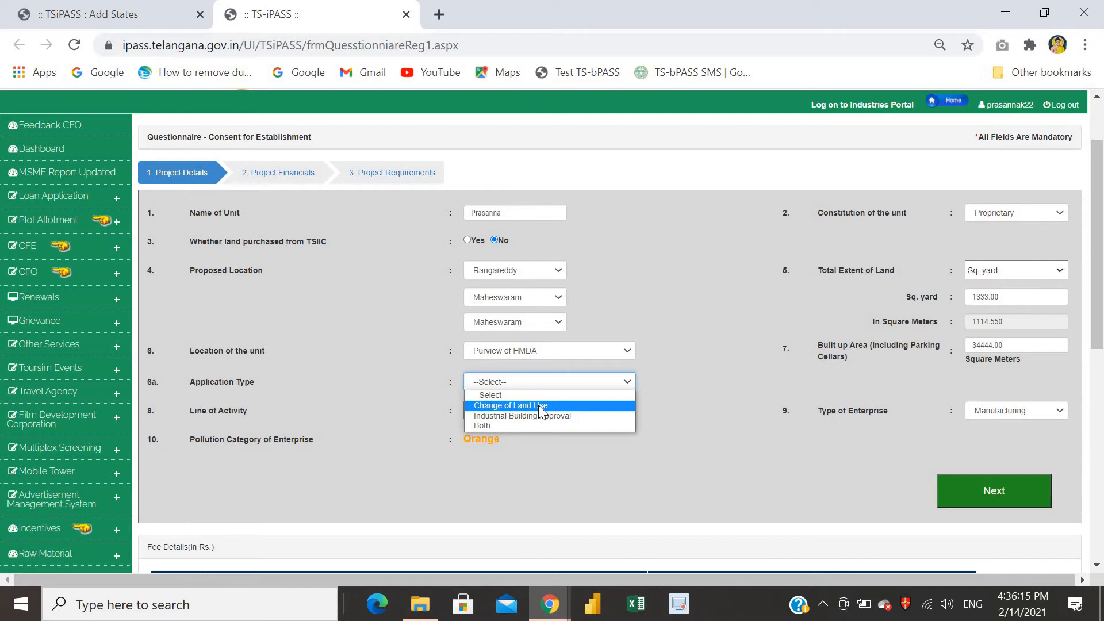
pyautogui.click(534, 351)
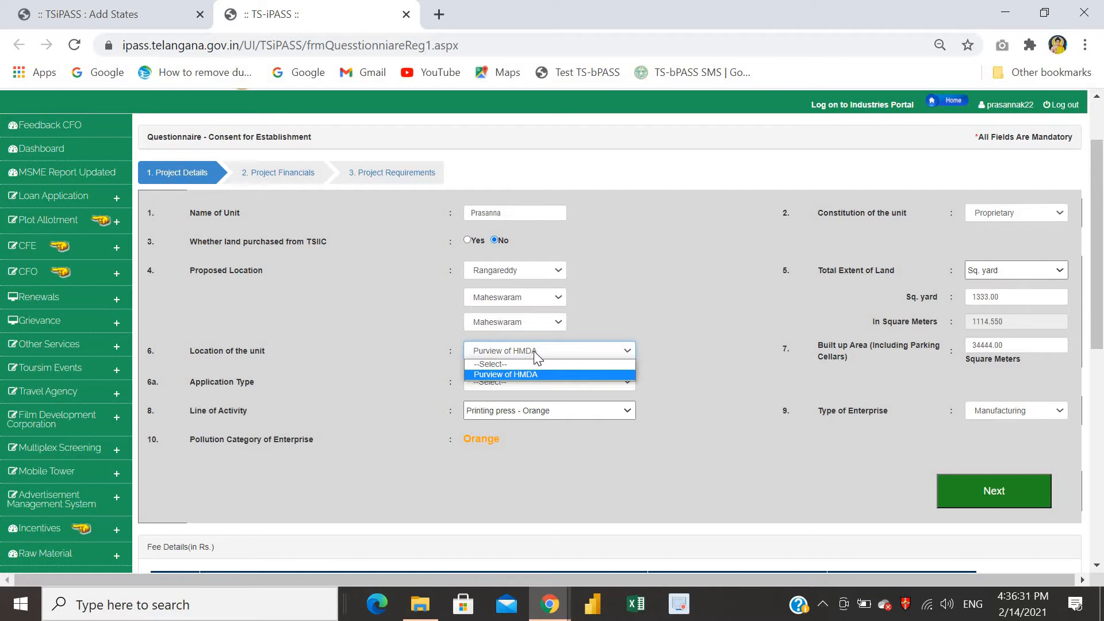
pyautogui.click(627, 324)
pyautogui.click(560, 388)
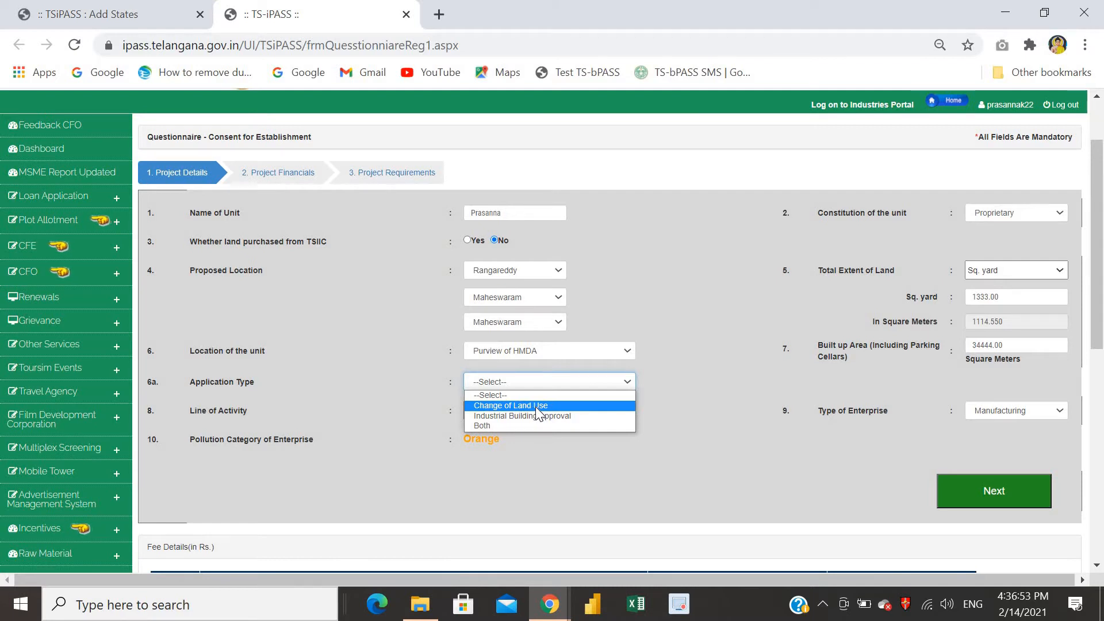
pyautogui.click(491, 426)
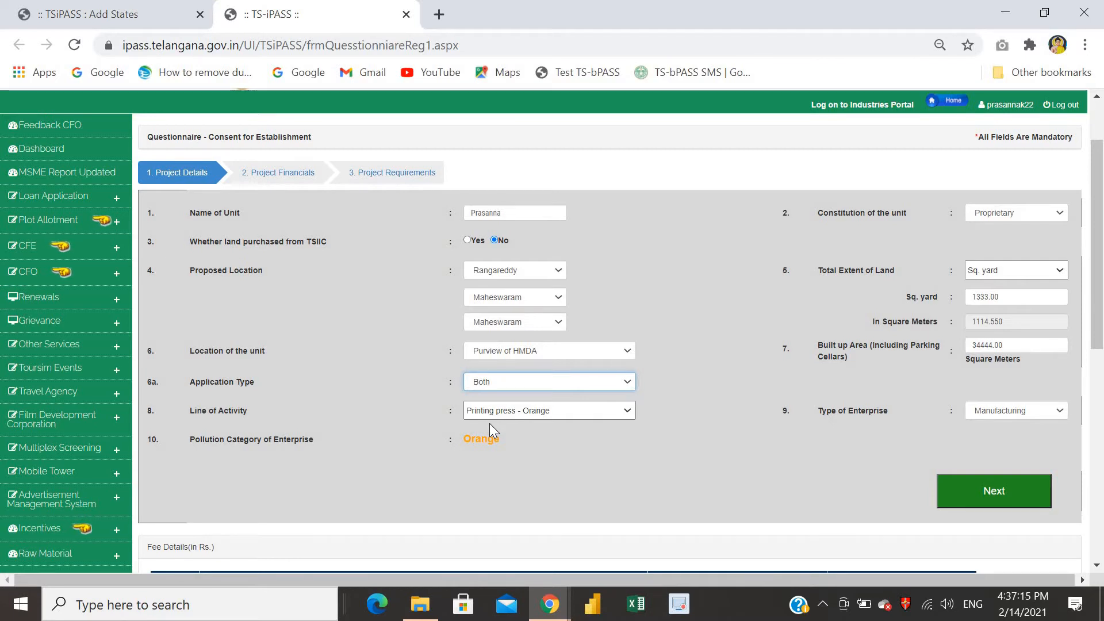
# Step: Look through the available lines of activity and their pollution categories for the unit
pyautogui.click(598, 409)
pyautogui.scroll(-5, 596, 287)
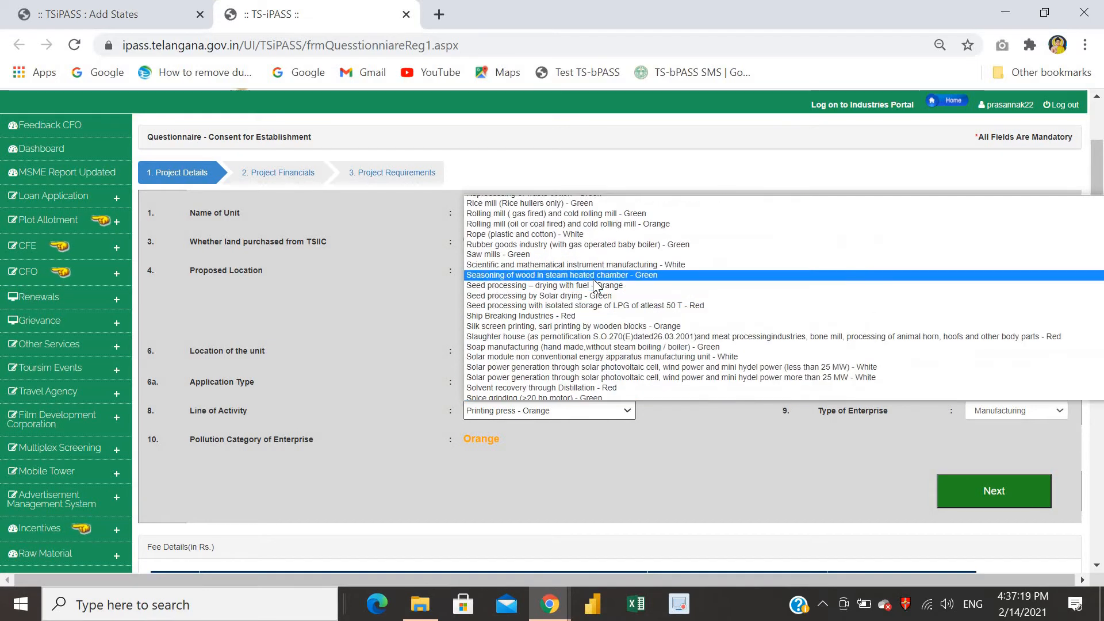
pyautogui.click(704, 172)
pyautogui.scroll(1, 668, 383)
pyautogui.scroll(-2, 564, 344)
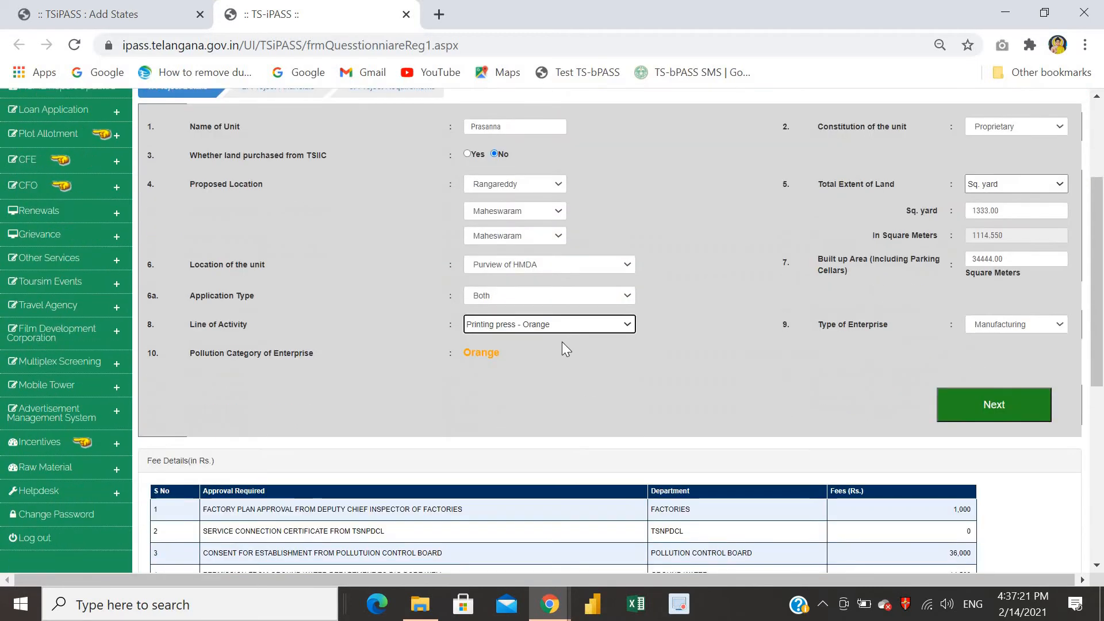
# Step: Browse the lines of activity and set the unit's line of activity to Foam manufacturing - Orange, highlighting its pollution category
pyautogui.click(556, 323)
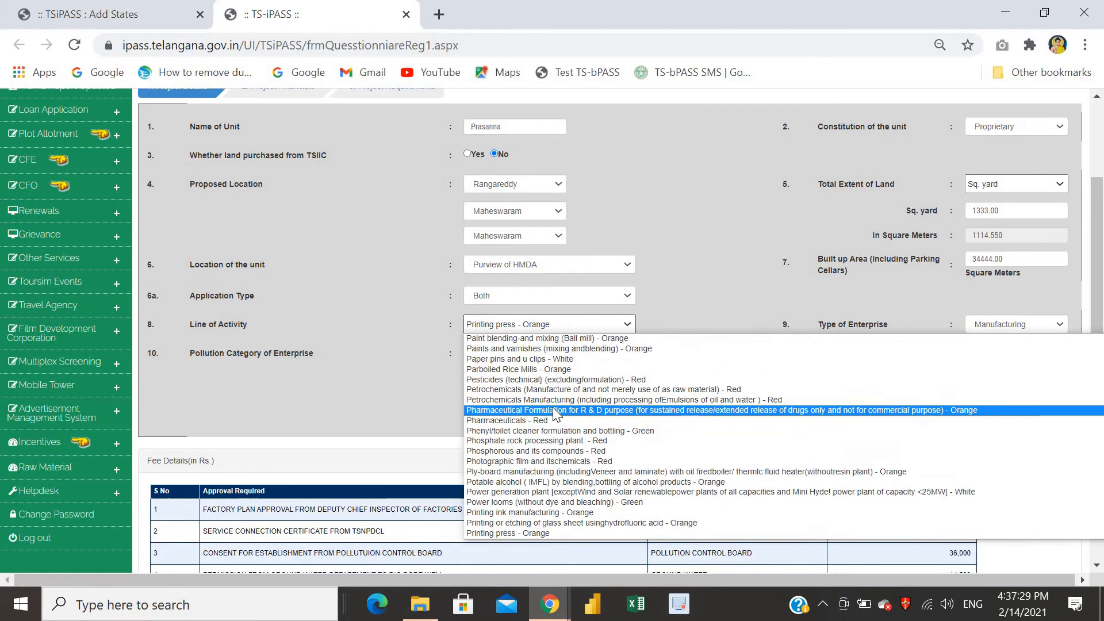
pyautogui.scroll(-10, 554, 413)
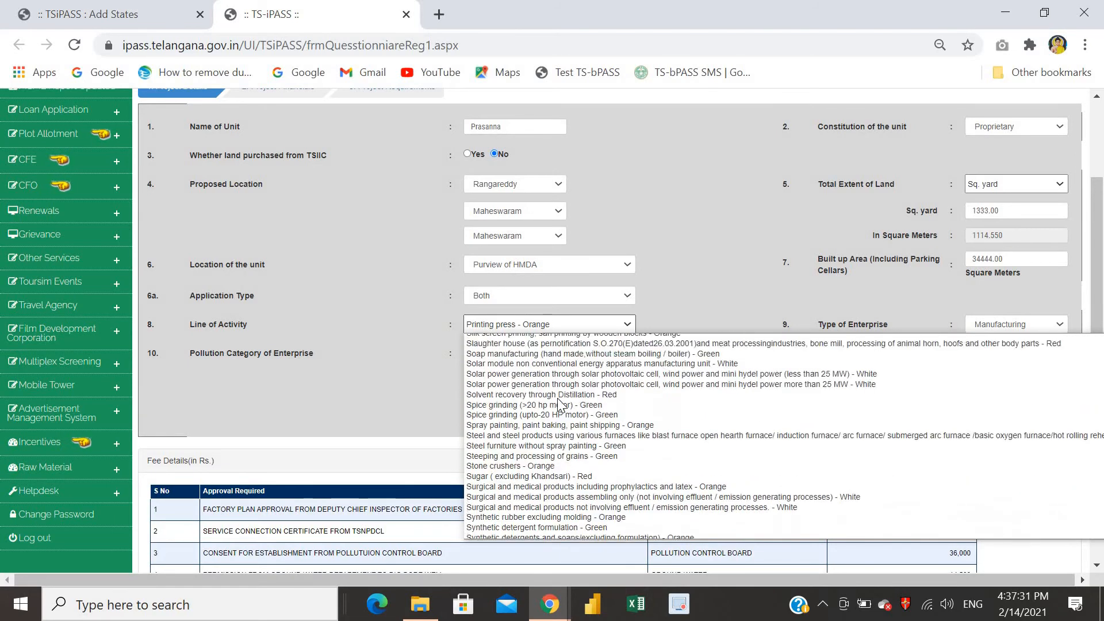
pyautogui.scroll(10, 558, 404)
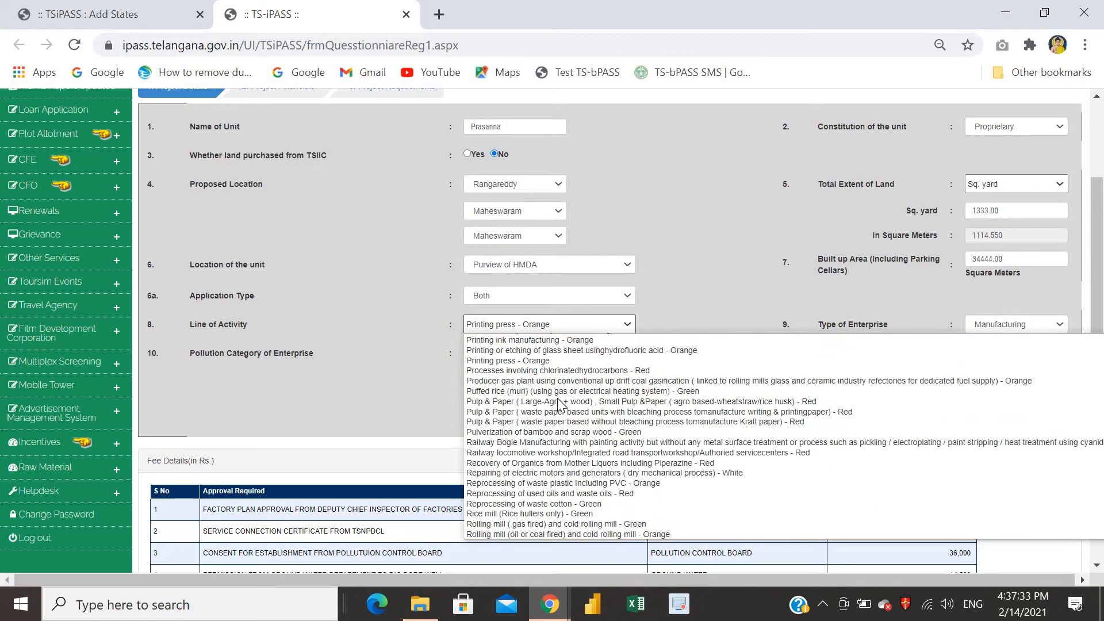
pyautogui.scroll(10, 557, 404)
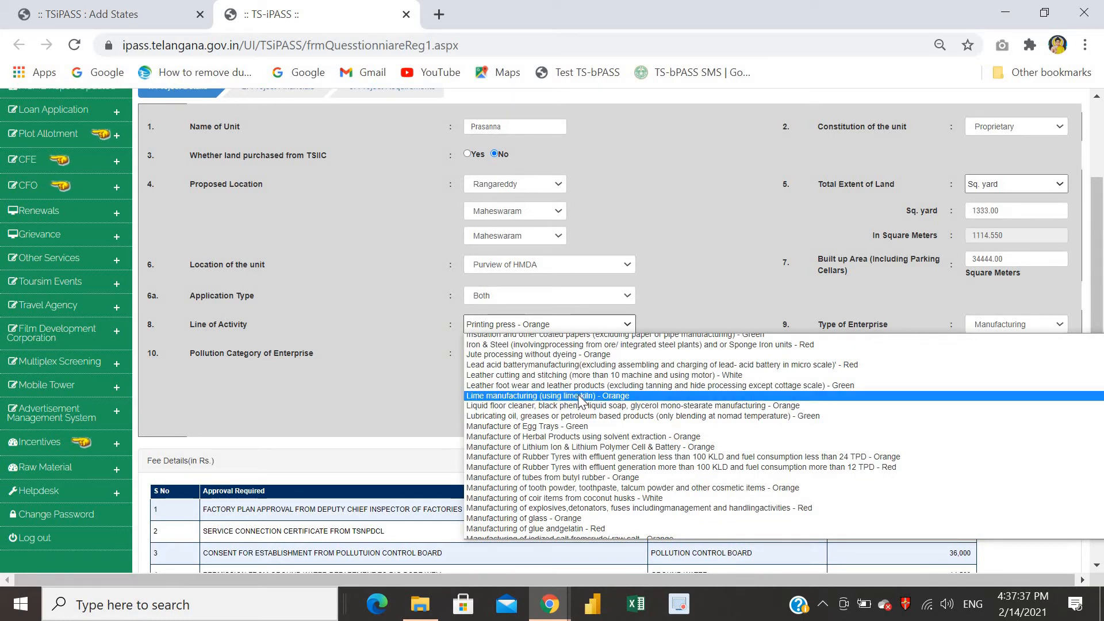
pyautogui.scroll(10, 592, 440)
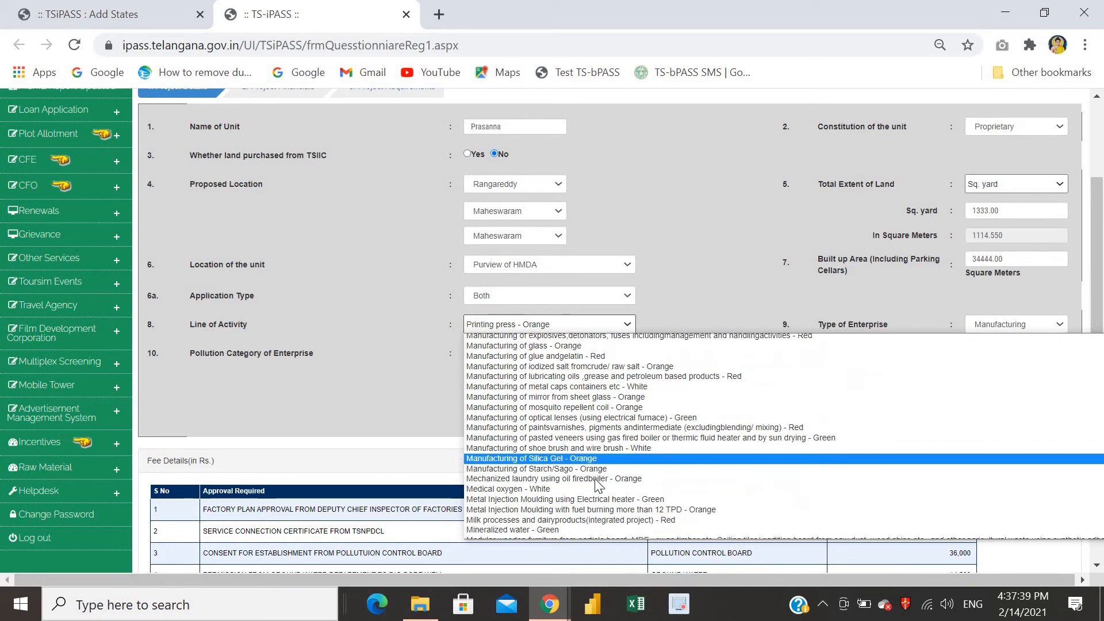
pyautogui.scroll(-4, 598, 492)
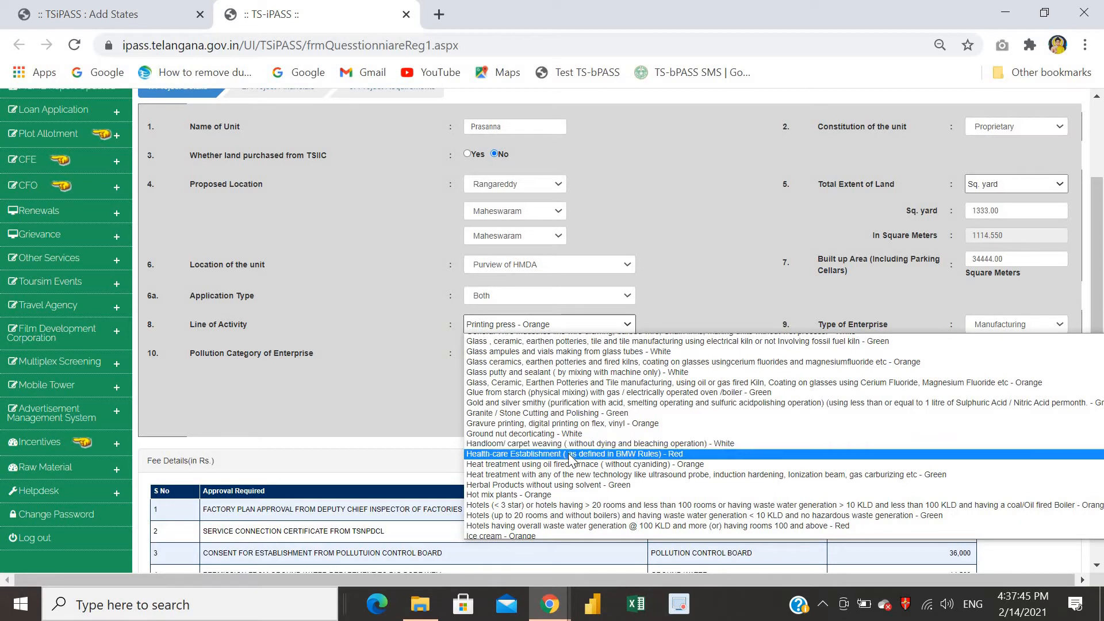
pyautogui.scroll(3, 571, 460)
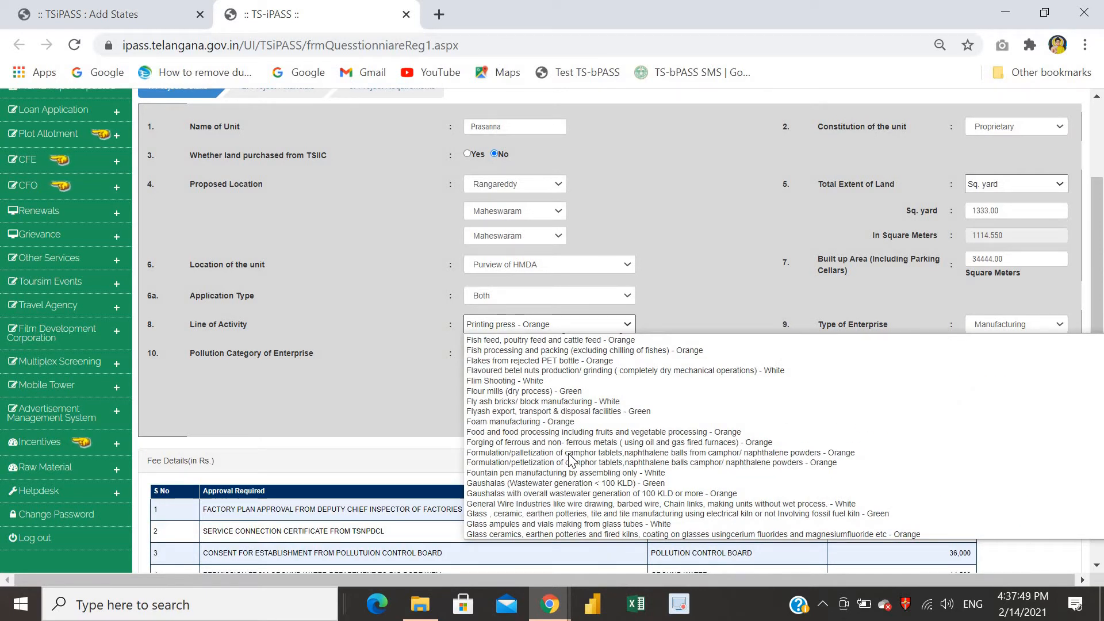
pyautogui.click(534, 422)
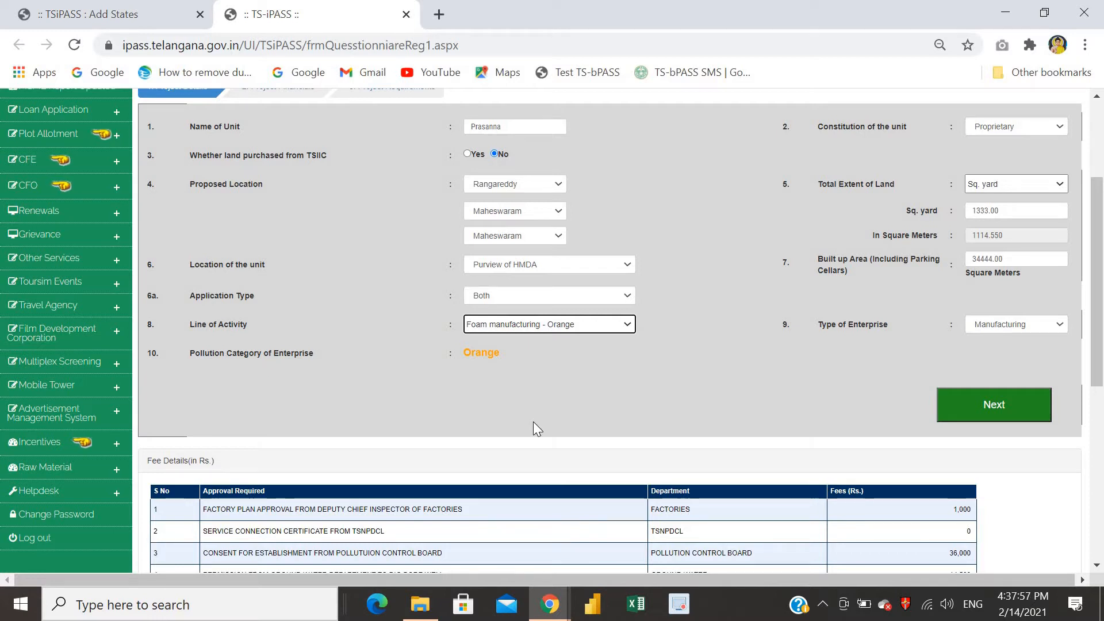
pyautogui.doubleClick(480, 352)
# Step: Try Flim Shooting - White as the line of activity, and settle on Dyes and Dye- Intermediates - Red
pyautogui.click(557, 325)
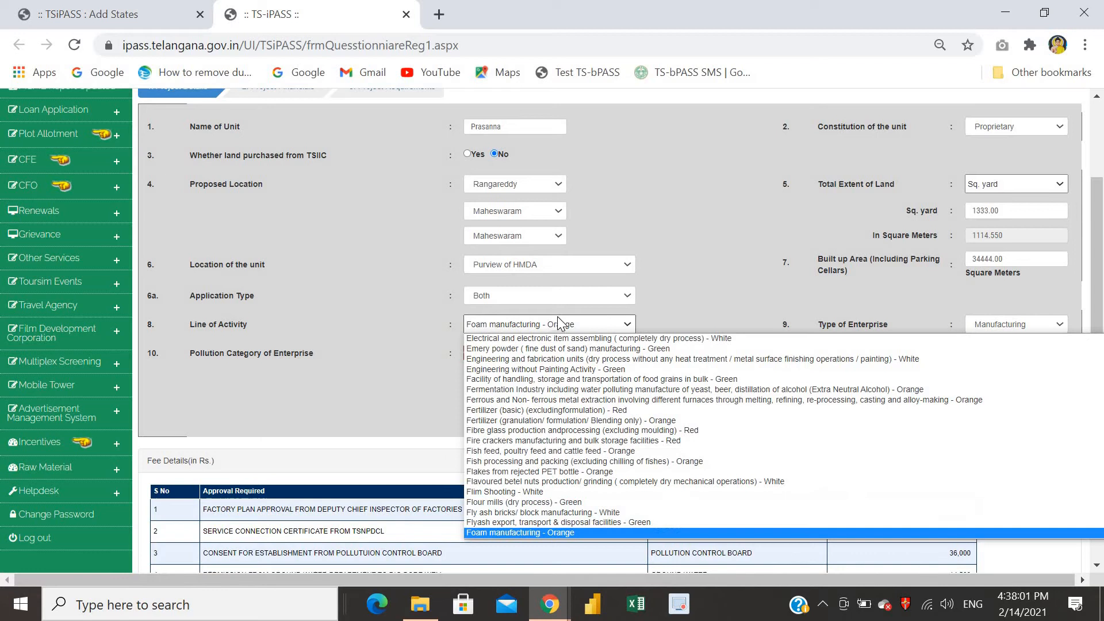
pyautogui.click(533, 493)
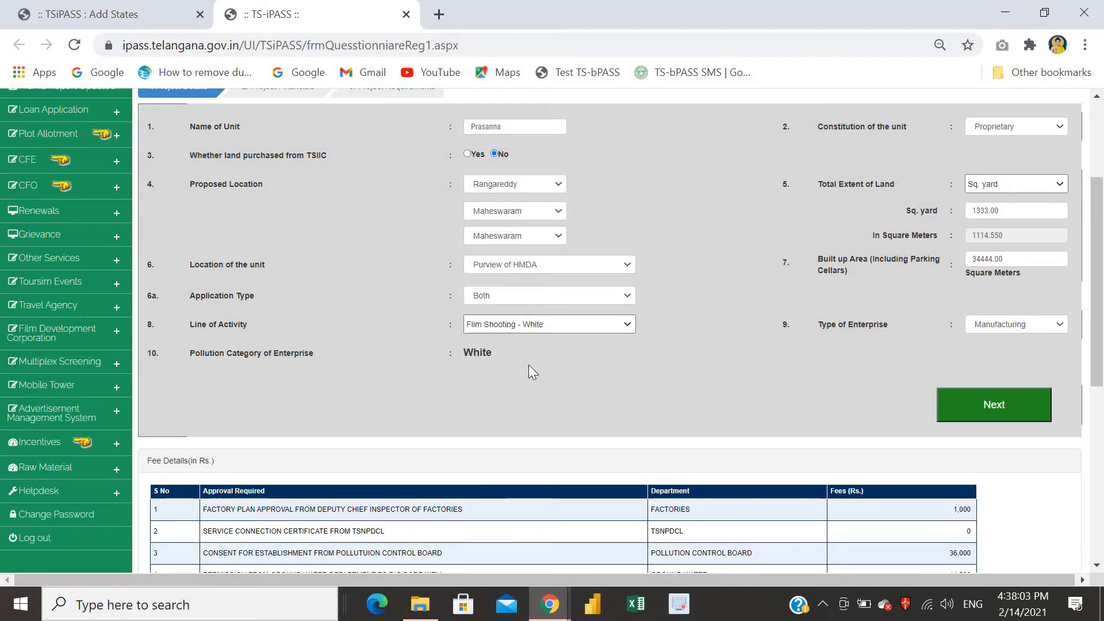
pyautogui.click(554, 323)
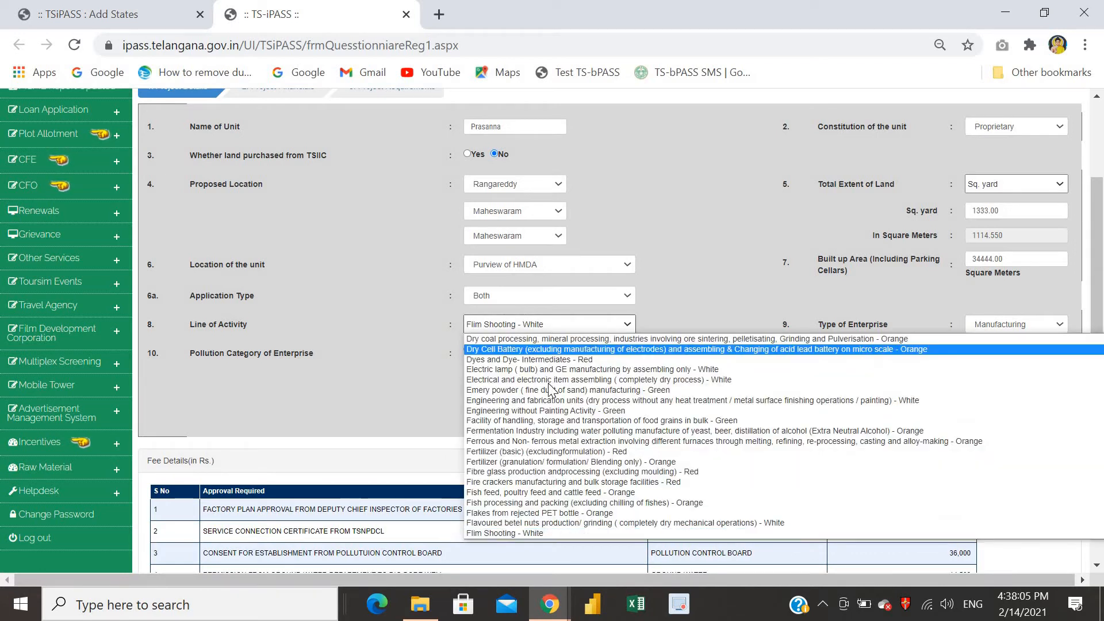
pyautogui.click(572, 360)
# Step: Review the measurement units for the total extent of land and change the unit to Acre
pyautogui.scroll(3, 712, 437)
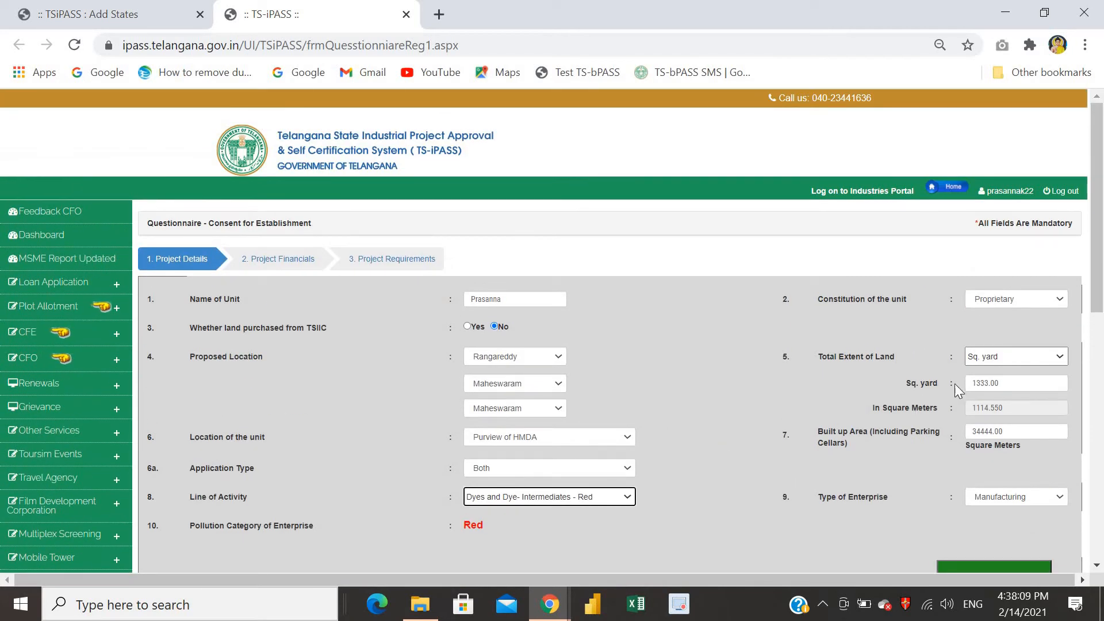
pyautogui.click(1017, 357)
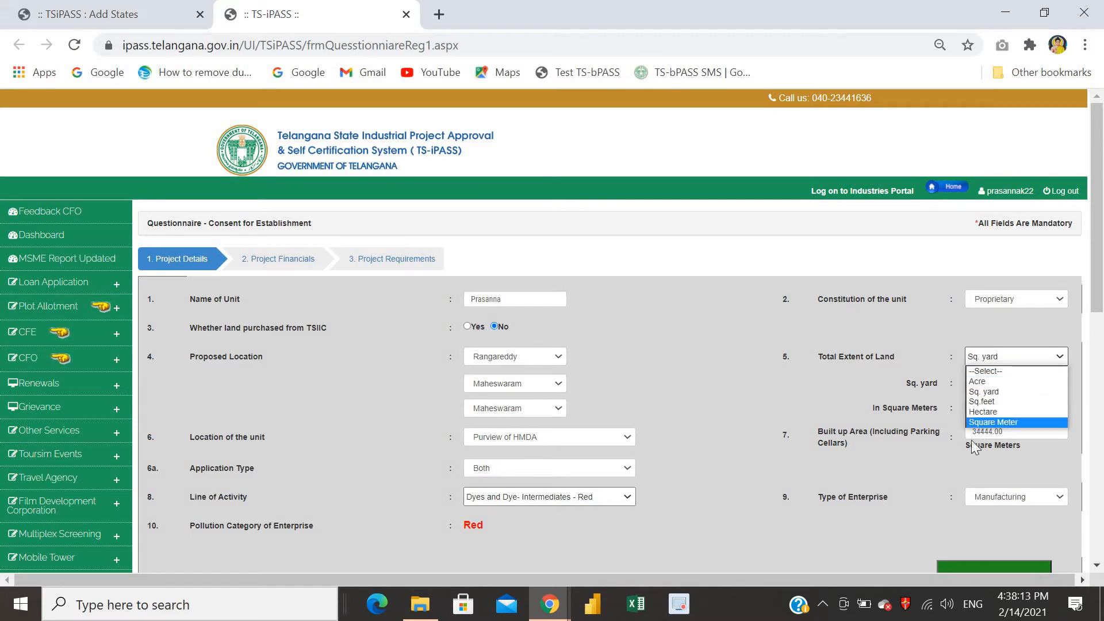
pyautogui.scroll(-2, 860, 467)
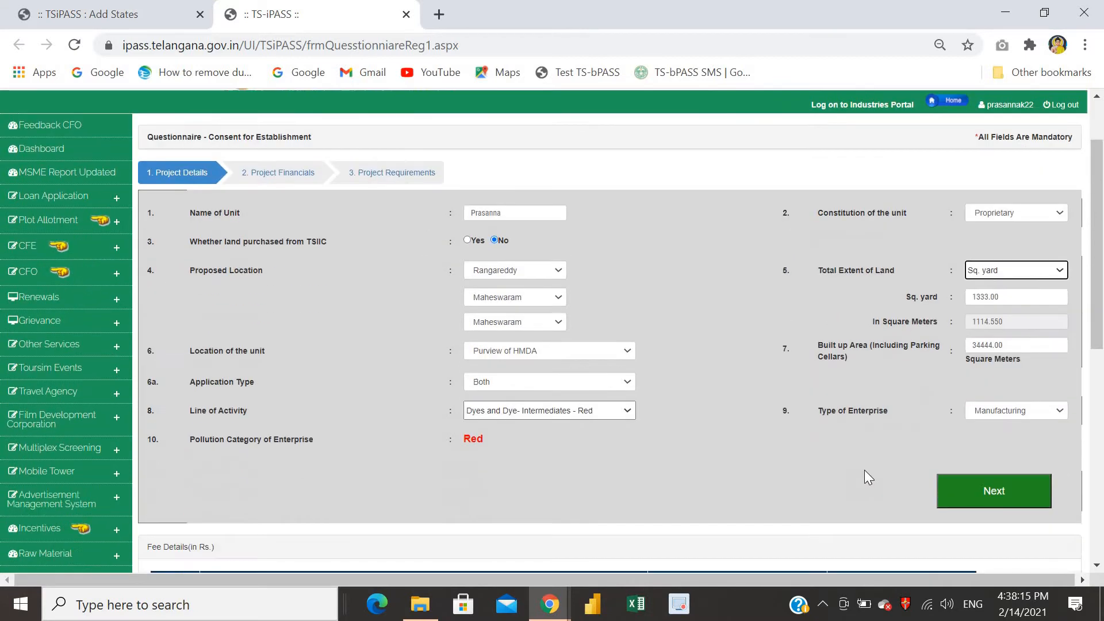
pyautogui.click(1022, 270)
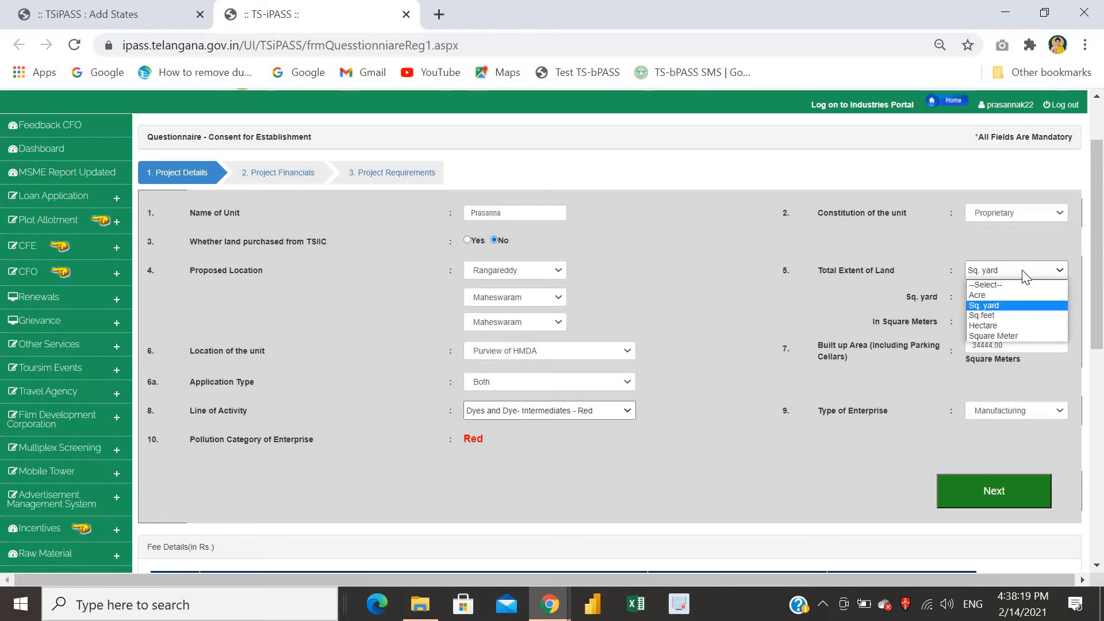
pyautogui.click(1003, 294)
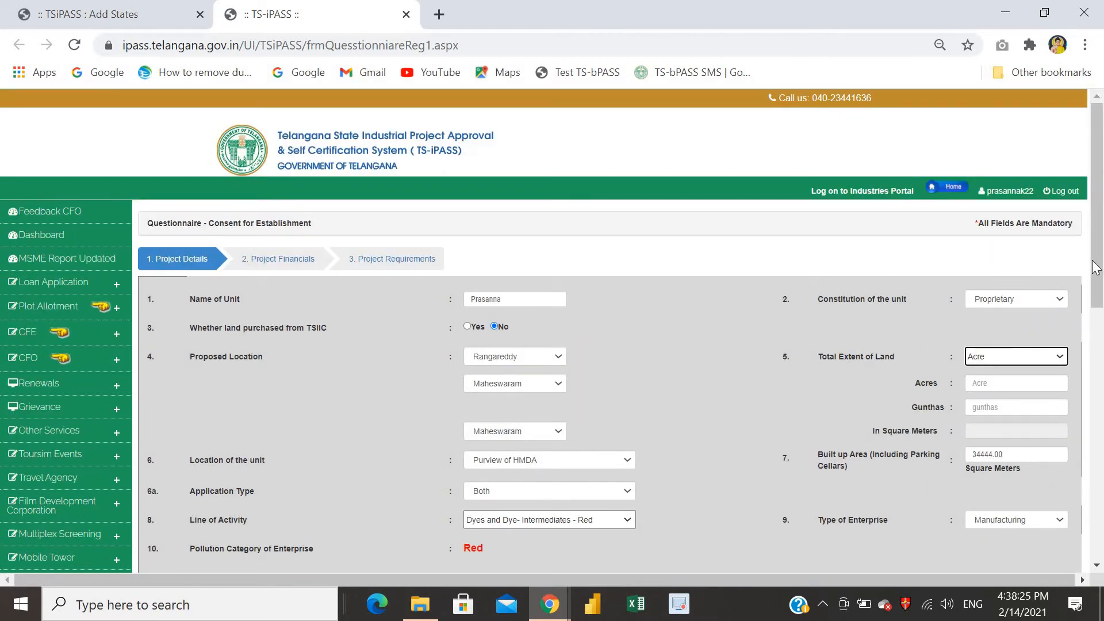
# Step: Set the unit for the total extent of land to Sq. yard and enter 4000 as the area
pyautogui.moveTo(1095, 294); pyautogui.dragTo(1094, 356)
pyautogui.click(1005, 210)
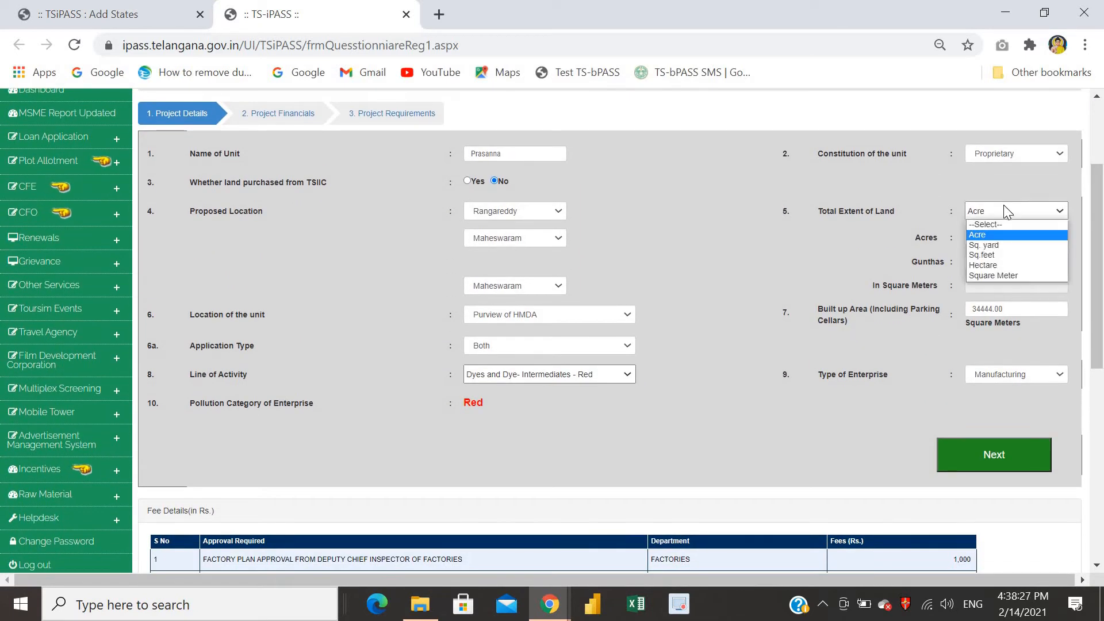
pyautogui.click(1001, 247)
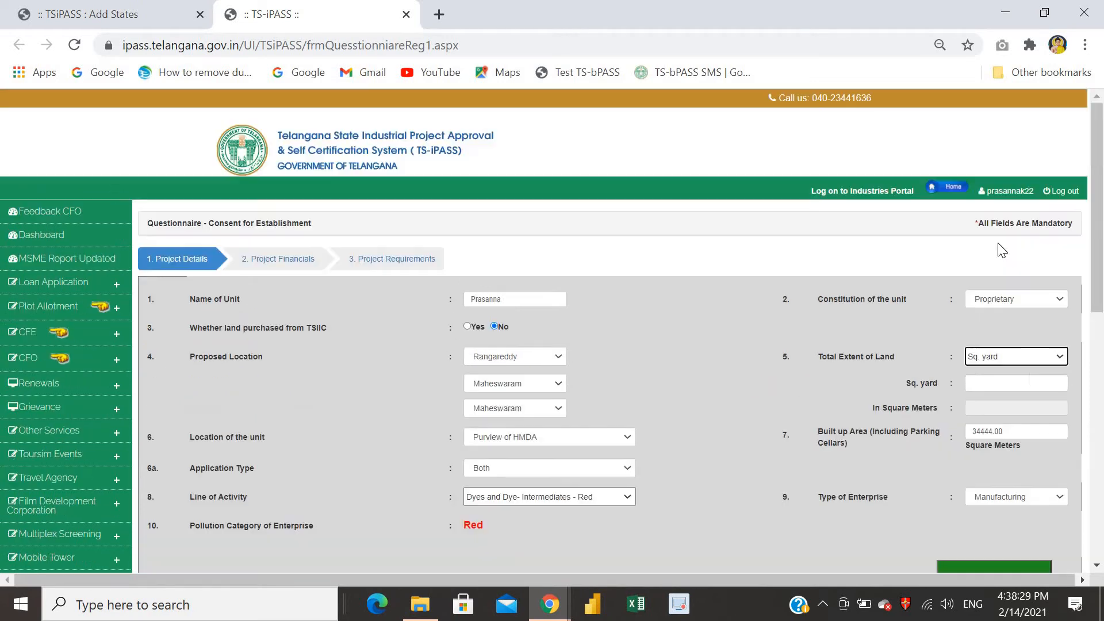
pyautogui.click(993, 377)
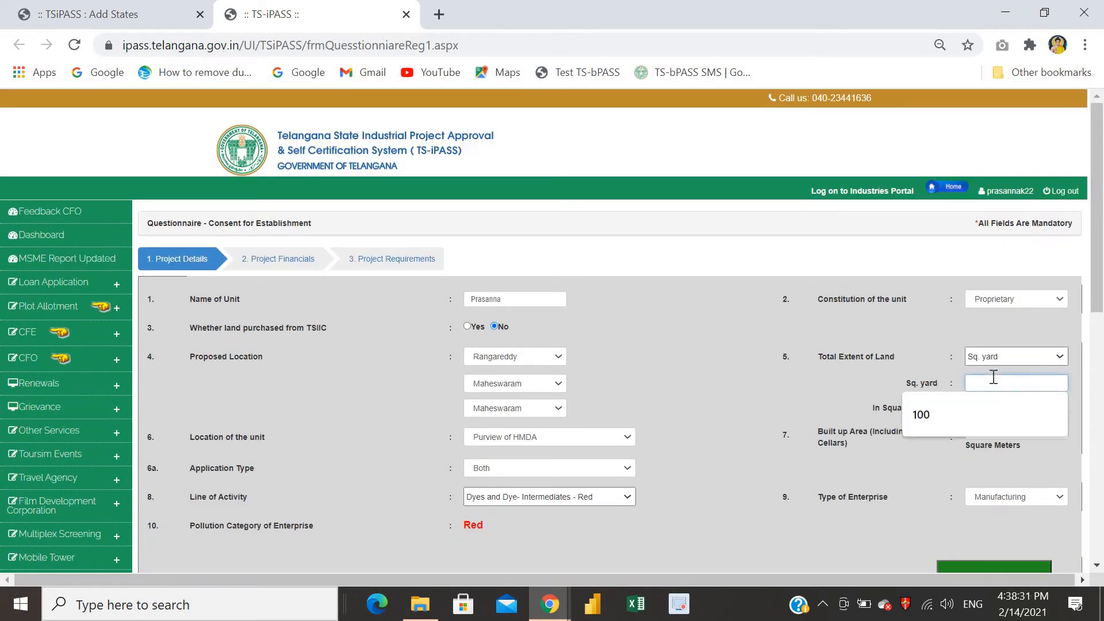
pyautogui.write('4000')
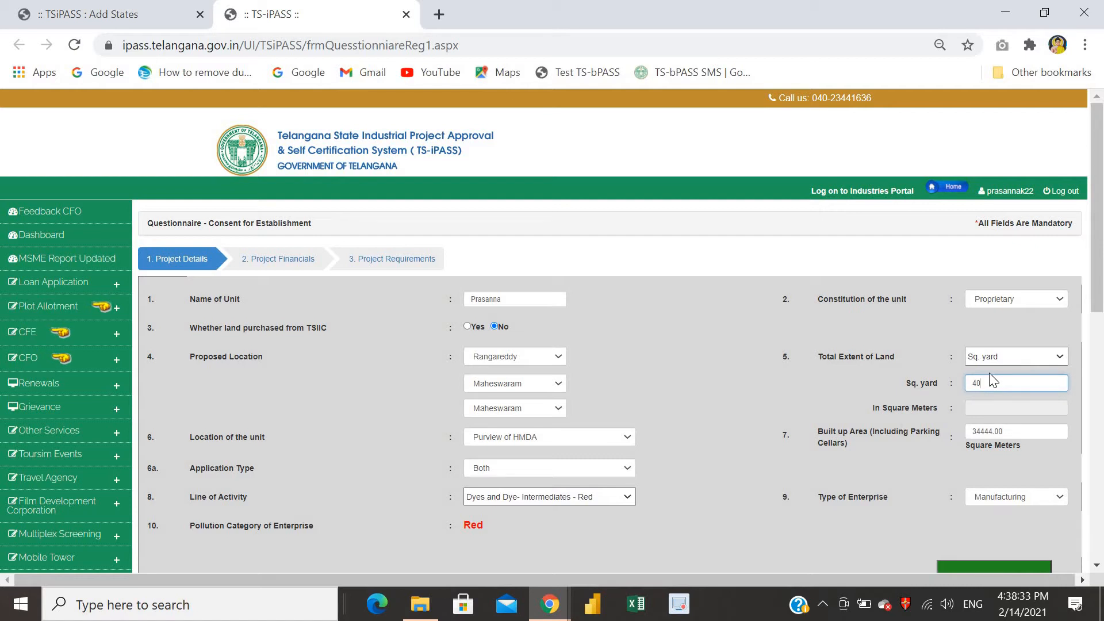
pyautogui.click(833, 408)
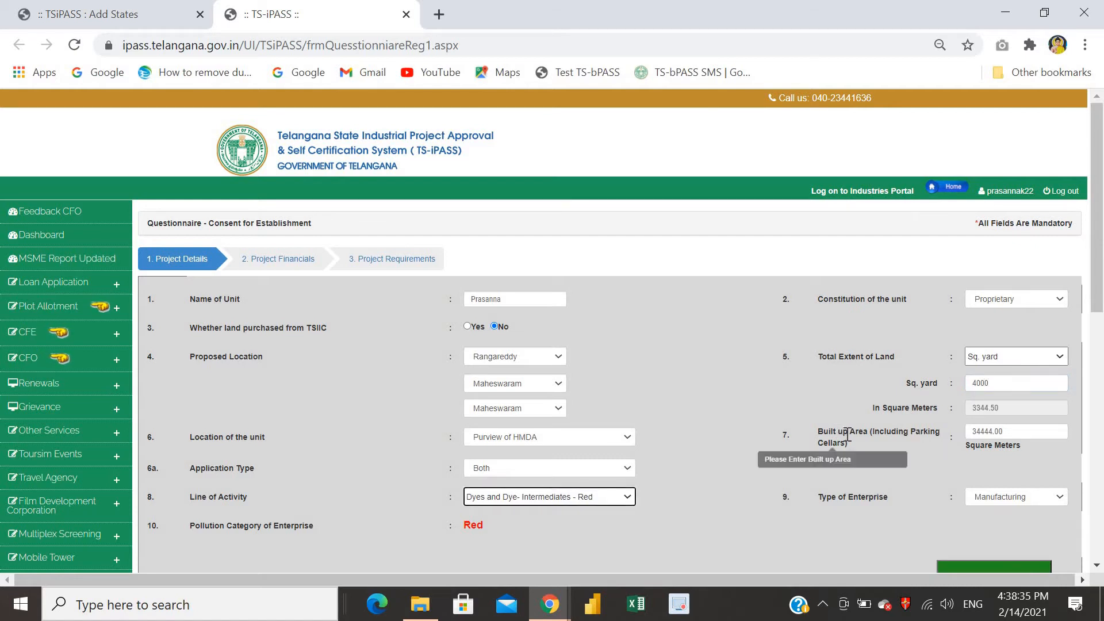
# Step: Choose Manufacturing as the type of enterprise and proceed to the Project Financials section of the questionnaire
pyautogui.click(1011, 431)
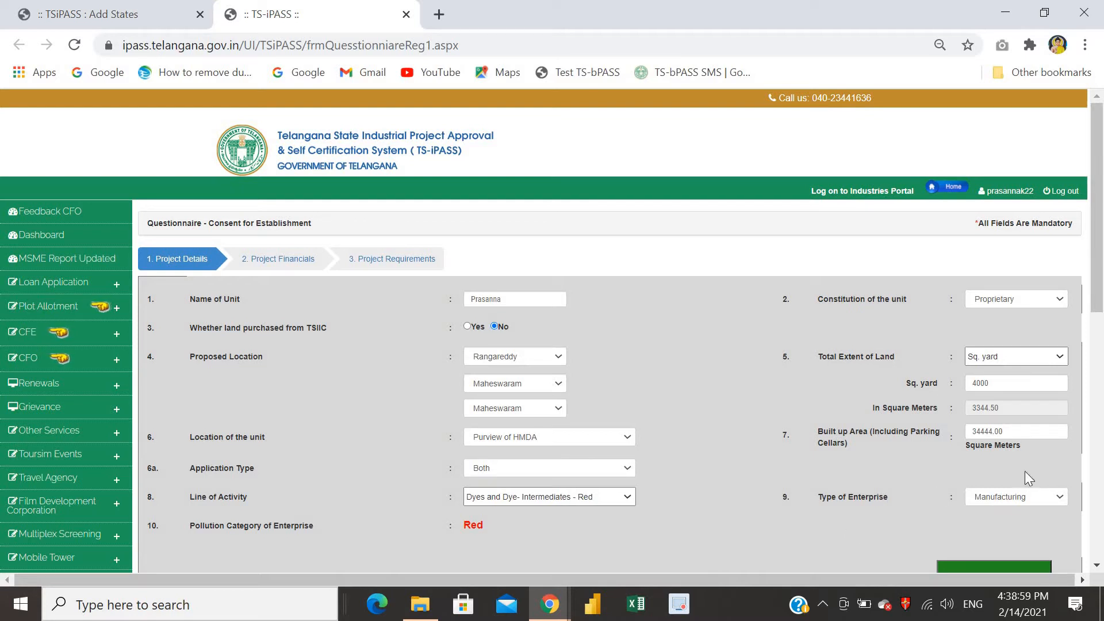
pyautogui.click(1026, 495)
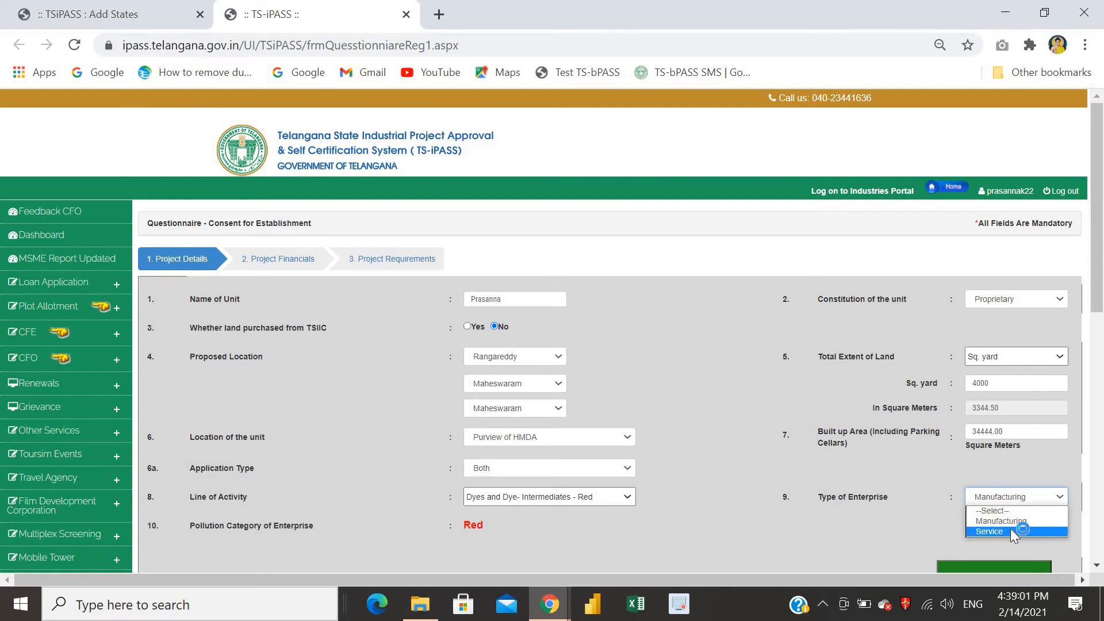
pyautogui.click(1013, 518)
pyautogui.click(1014, 498)
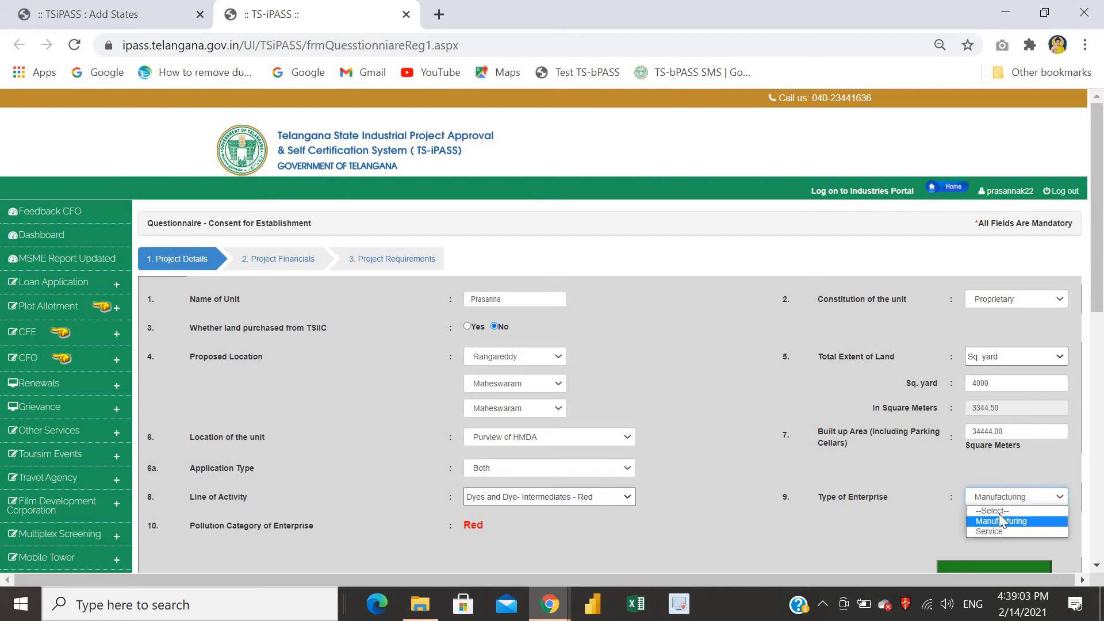
pyautogui.click(998, 521)
pyautogui.scroll(-3, 931, 494)
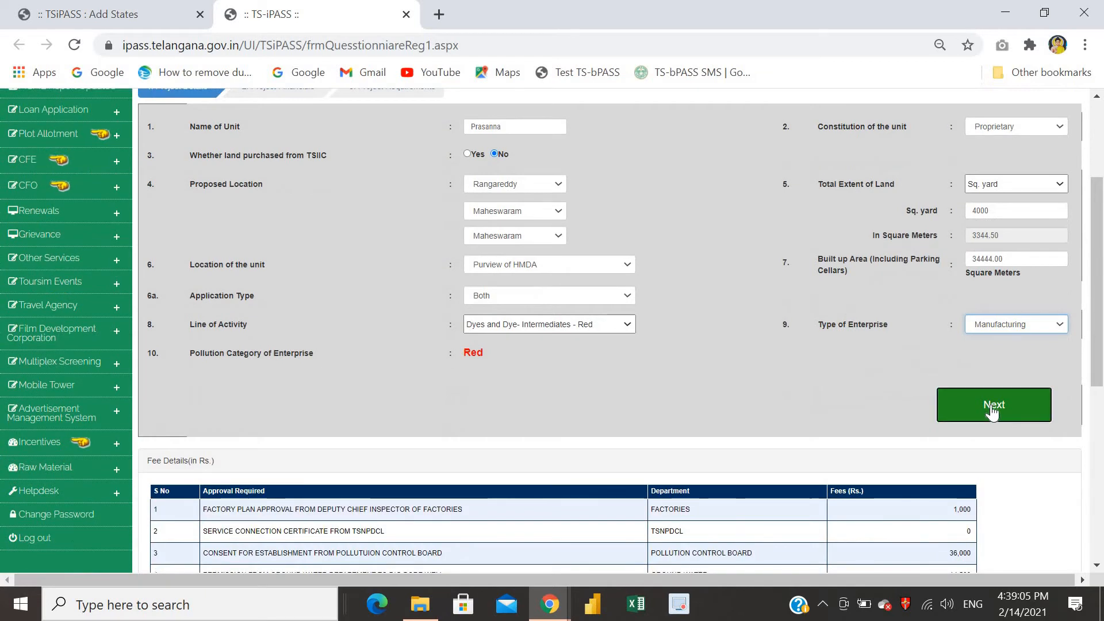
pyautogui.click(992, 406)
# Step: Look over the project financials fields and set the proposed employment to 50
pyautogui.scroll(2, 403, 356)
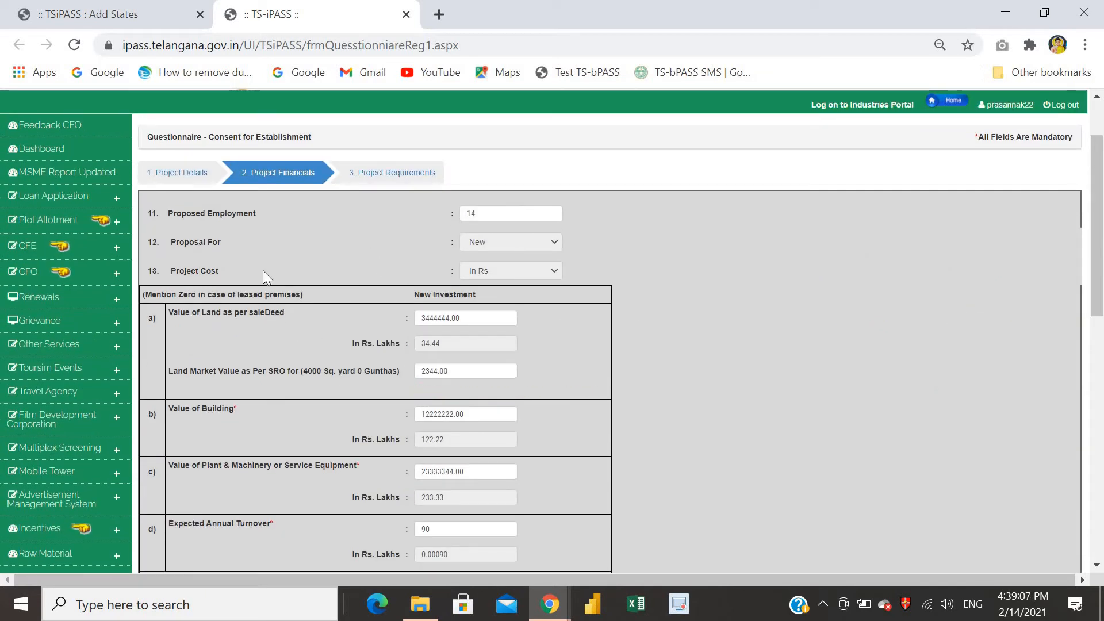
pyautogui.scroll(-1, 241, 241)
pyautogui.scroll(2, 236, 259)
pyautogui.scroll(-1, 231, 298)
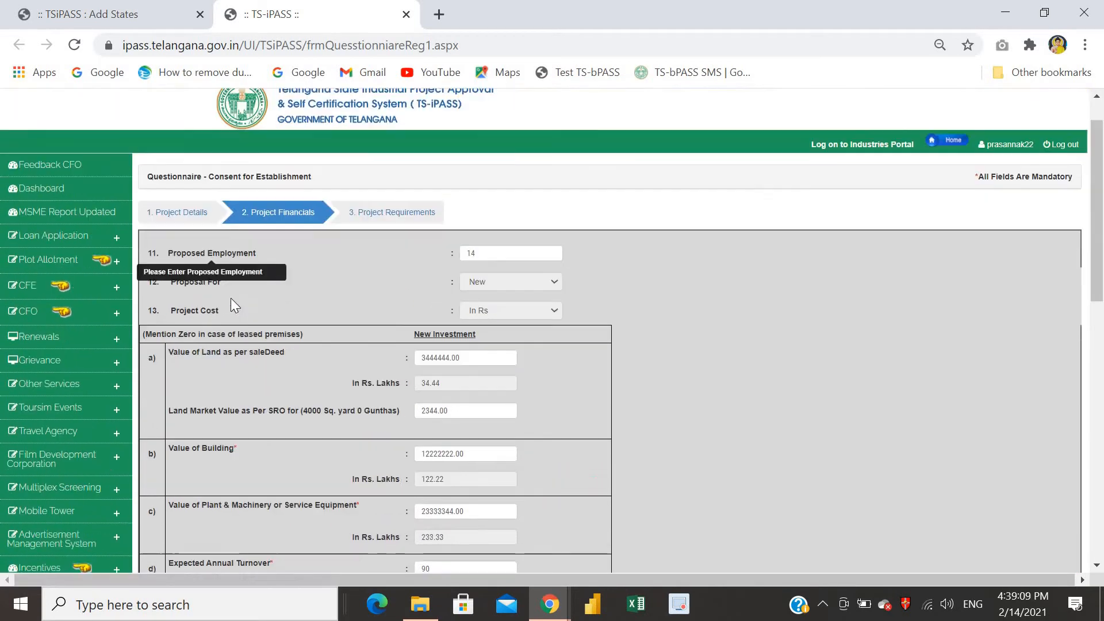
pyautogui.scroll(-1, 230, 298)
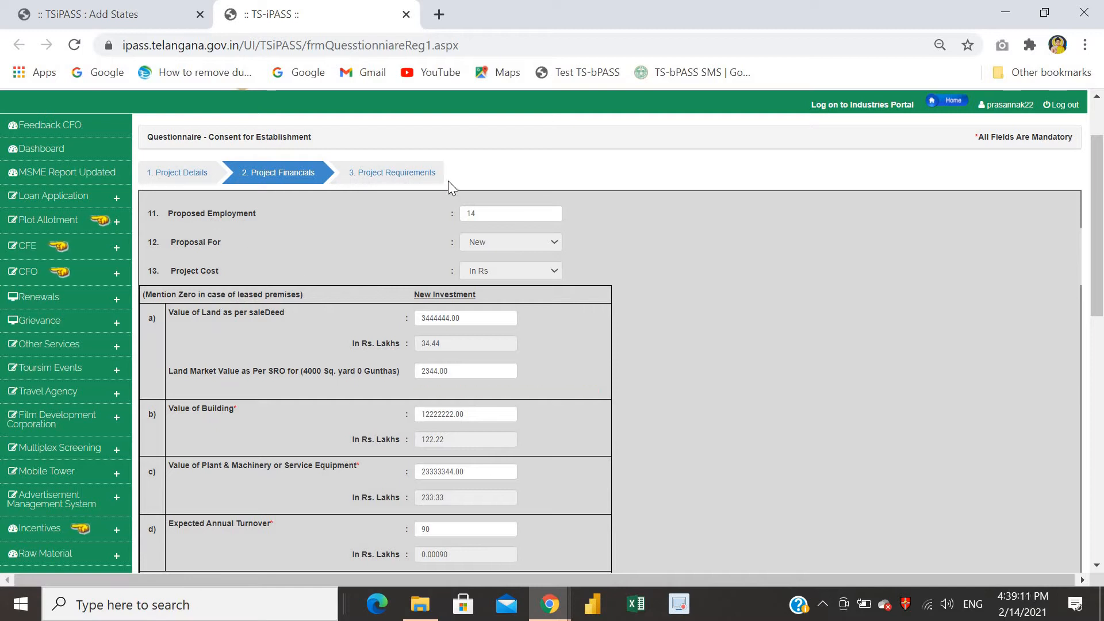
pyautogui.doubleClick(486, 213)
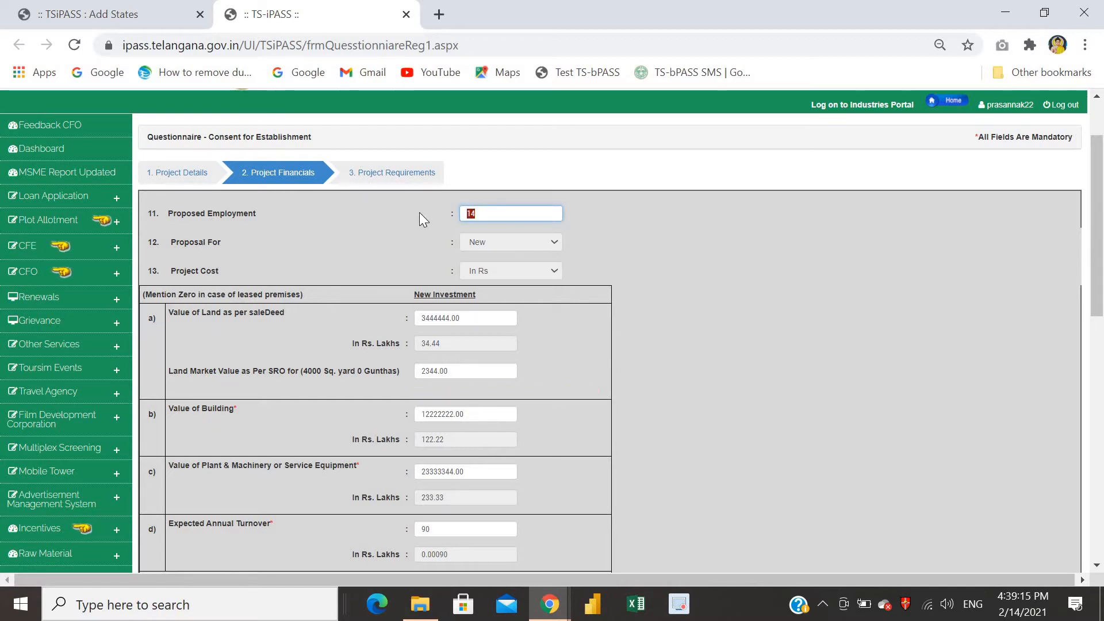
pyautogui.write('5')
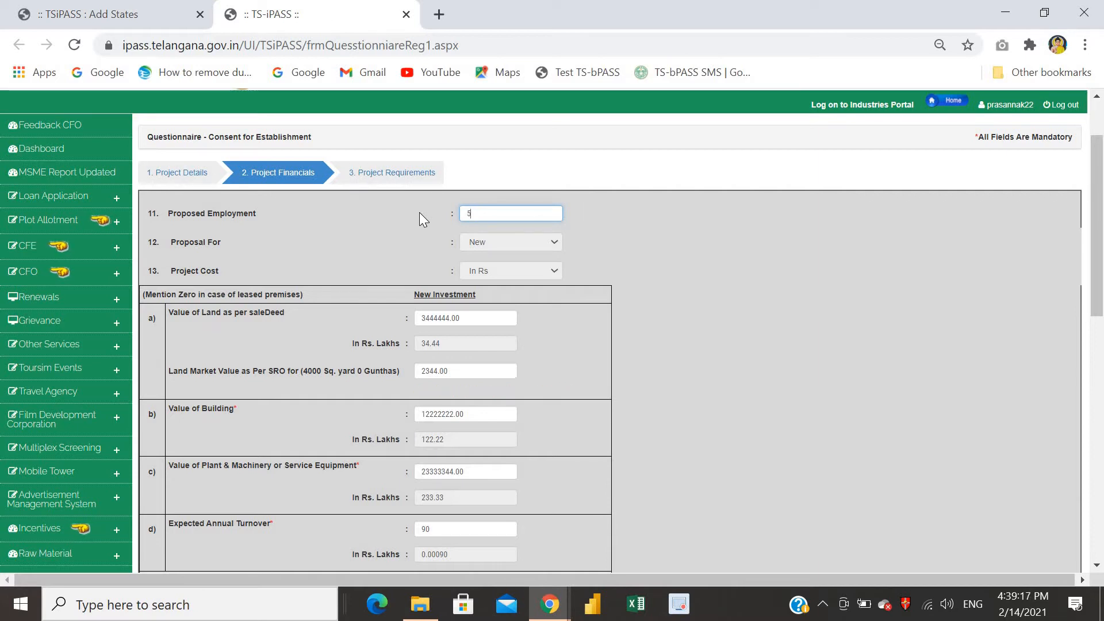
pyautogui.write('0')
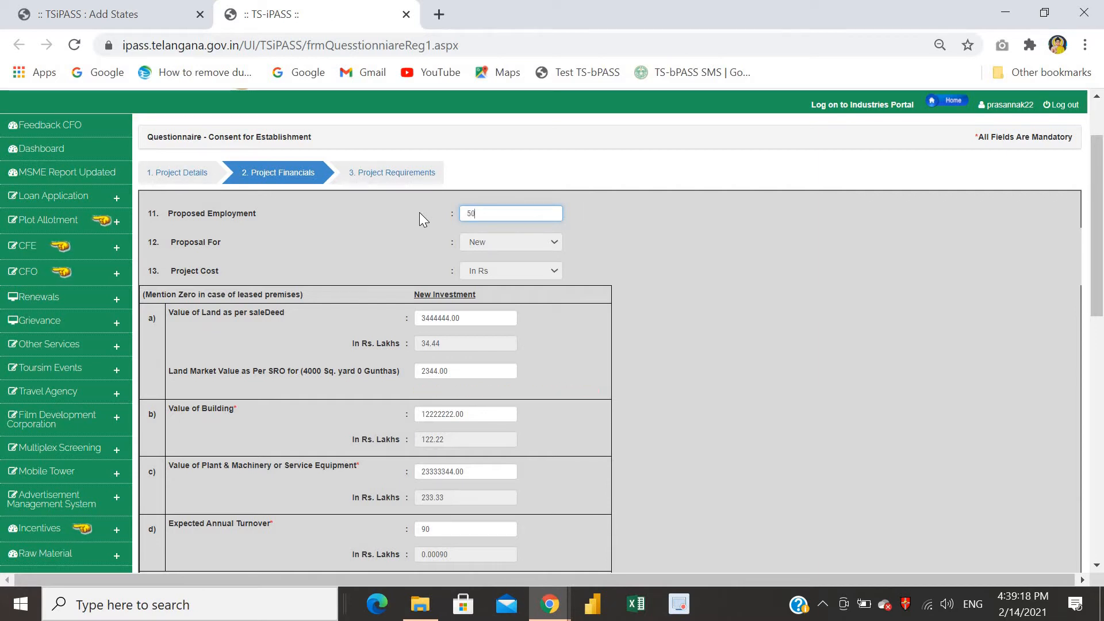
pyautogui.click(671, 248)
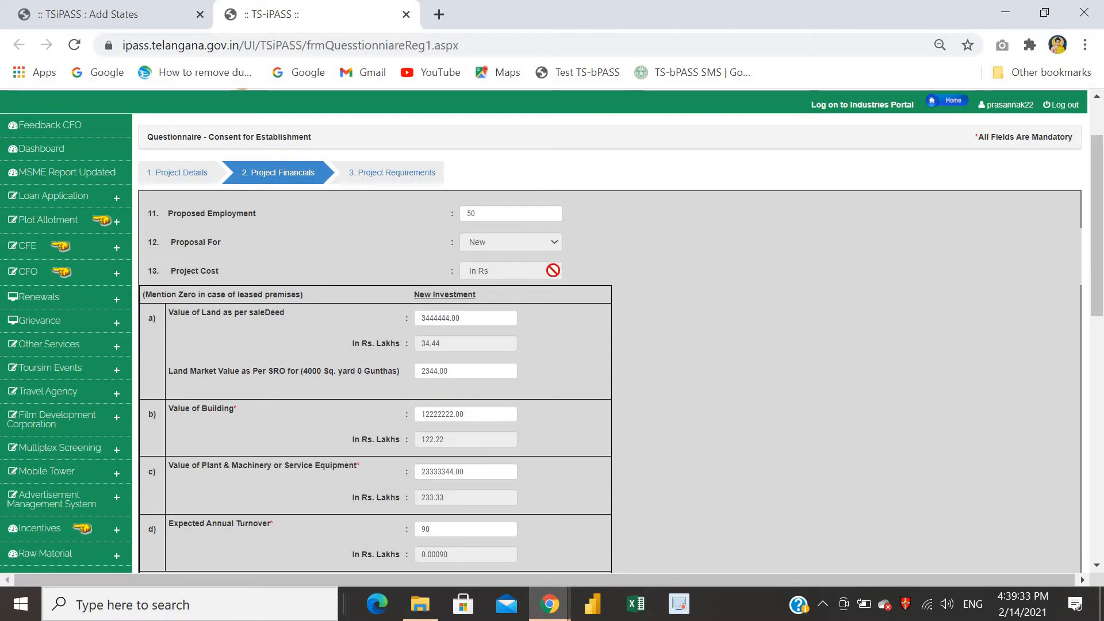
# Step: Replace the value of land as per sale deed with 10000000 in the new investment costs
pyautogui.scroll(1, 249, 366)
pyautogui.scroll(-2, 246, 358)
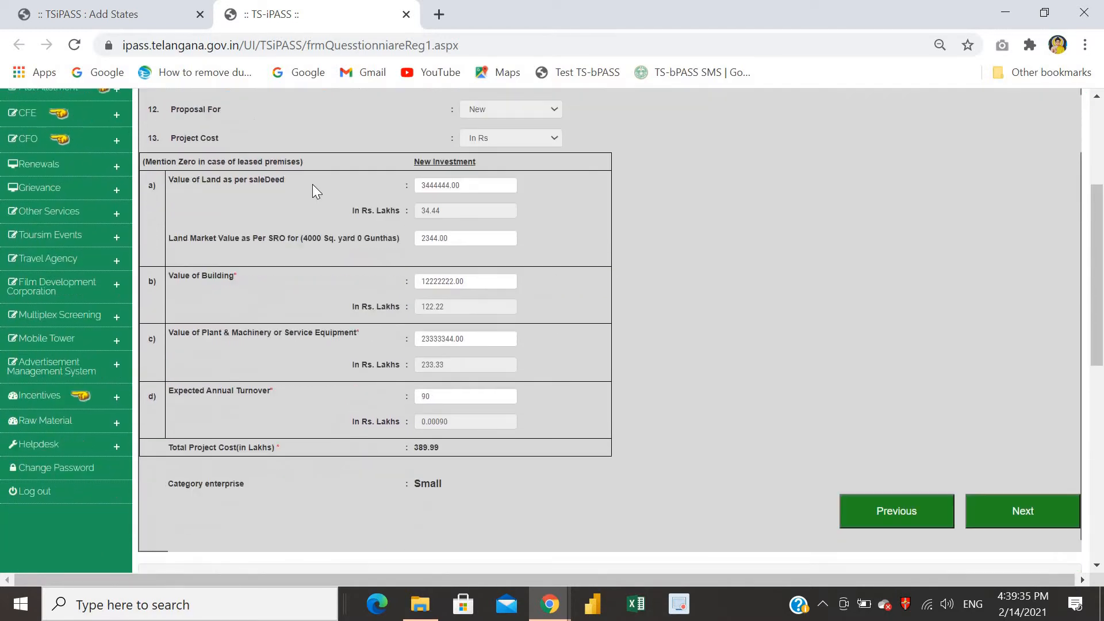
pyautogui.scroll(1, 312, 184)
pyautogui.click(483, 232)
pyautogui.hotkey('ctrl', 'a')
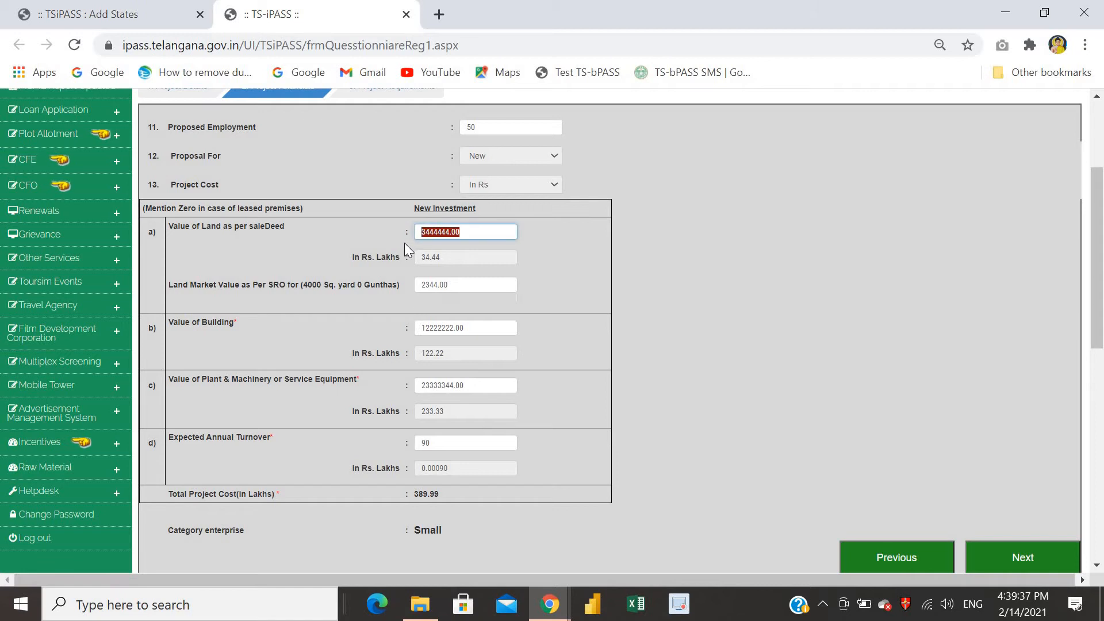
pyautogui.click(495, 227)
pyautogui.moveTo(441, 242); pyautogui.dragTo(421, 254)
pyautogui.write('1000000000000')
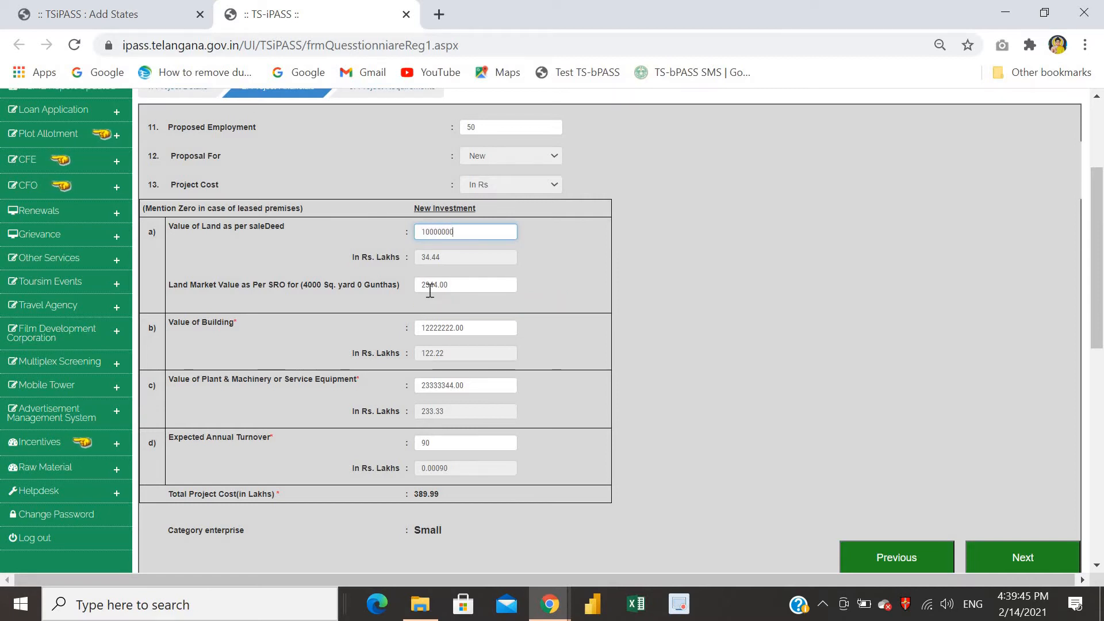
# Step: Accept the project cost alert and correct the value of land as per sale deed to 1000000
pyautogui.click(321, 246)
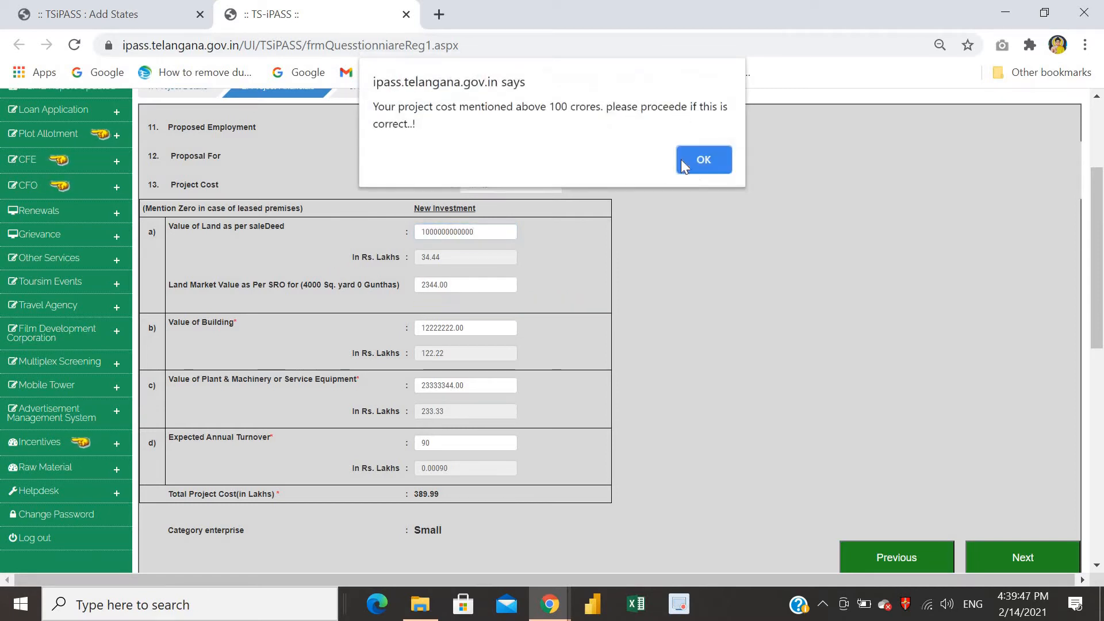
pyautogui.click(702, 153)
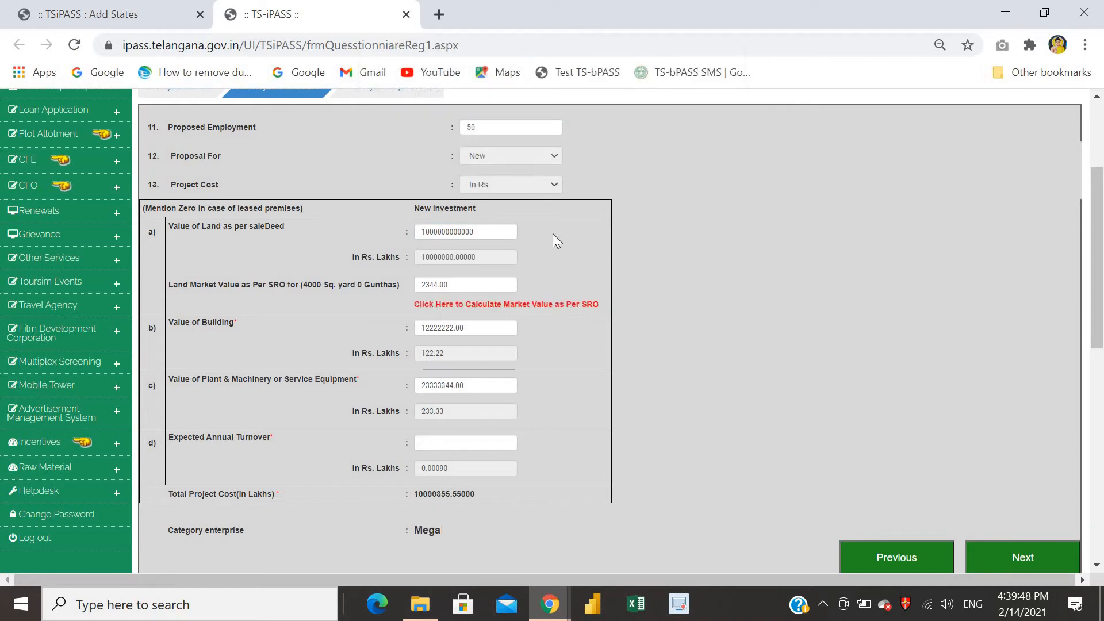
pyautogui.click(500, 240)
pyautogui.press('BackSpace')
pyautogui.press('BackSpace')
pyautogui.press('BackSpace')
pyautogui.press('BackSpace')
pyautogui.press('BackSpace')
pyautogui.press('BackSpace')
pyautogui.press('BackSpace')
pyautogui.press('BackSpace')
pyautogui.press('BackSpace')
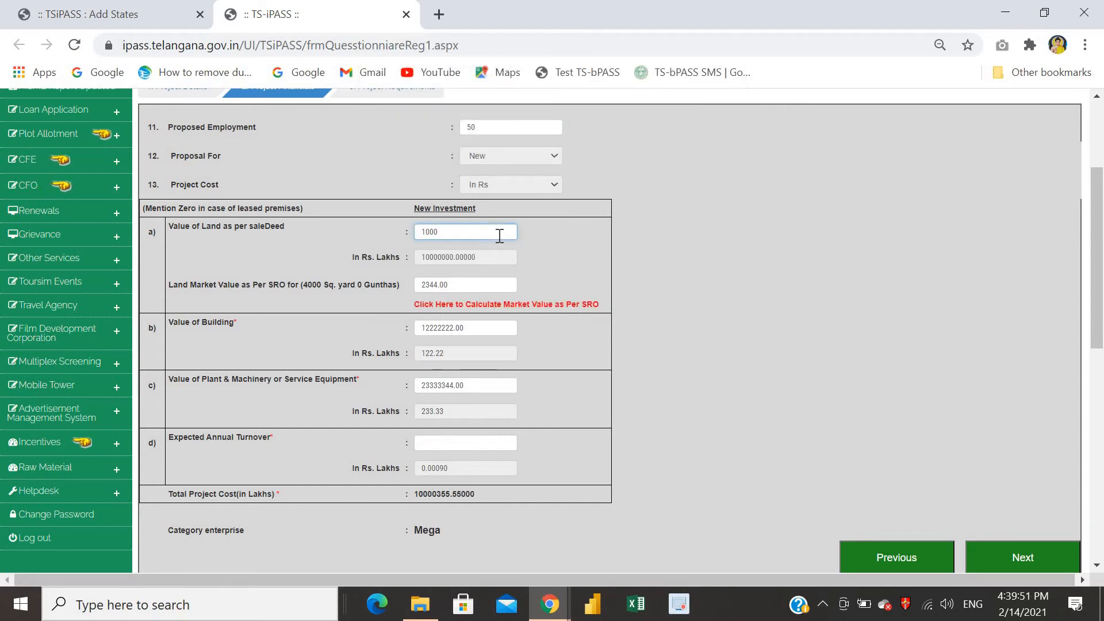
pyautogui.write('000')
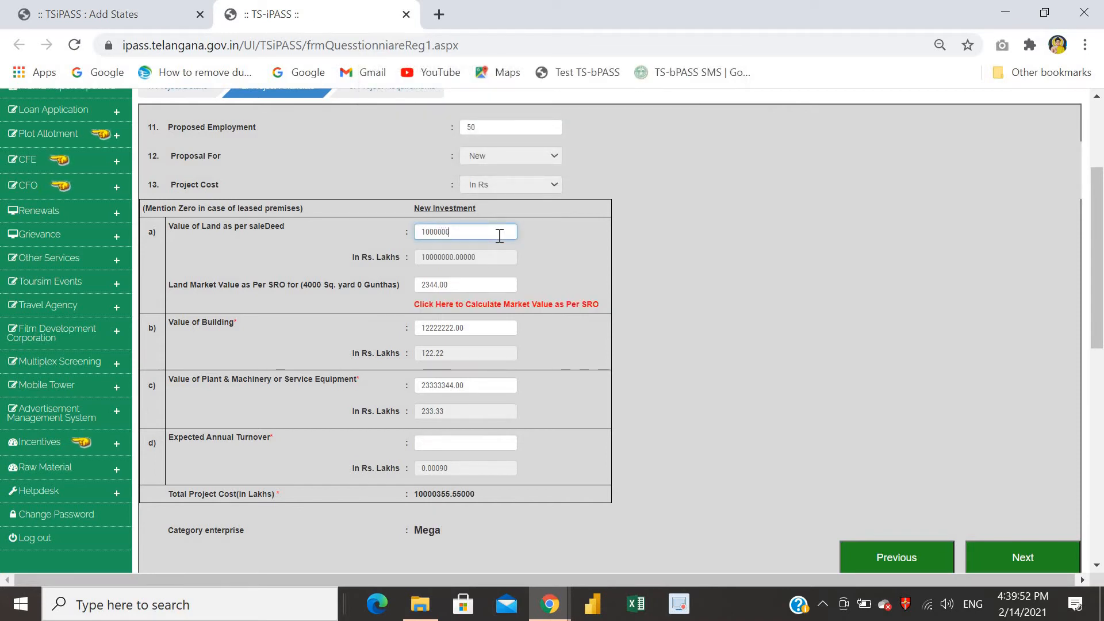
pyautogui.click(545, 274)
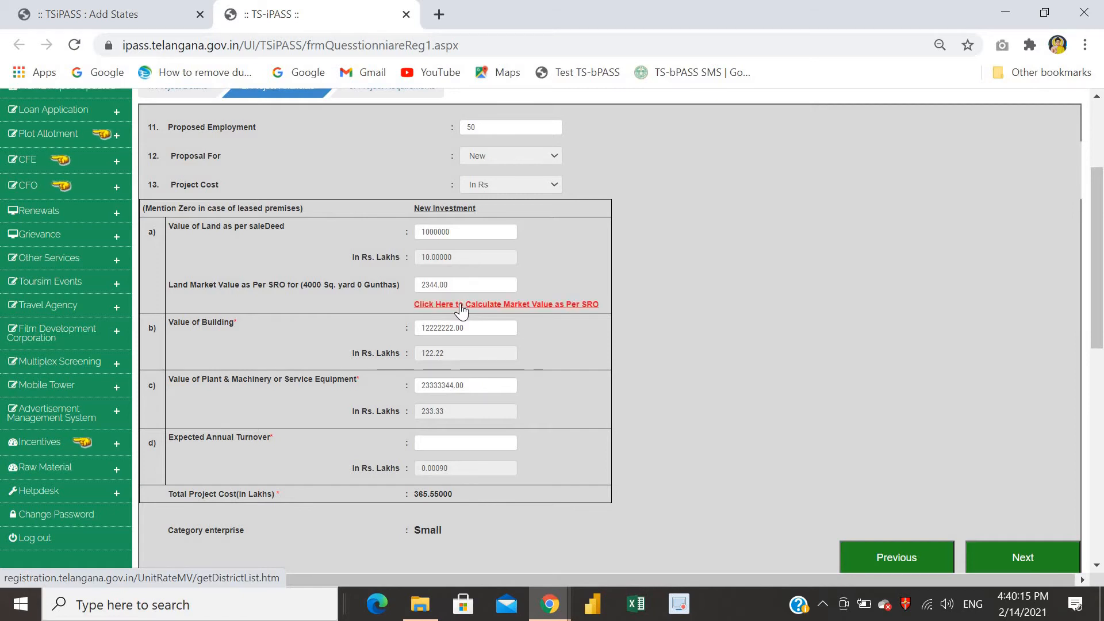
# Step: Replace the value of building with 100000000 in the new investment costs
pyautogui.moveTo(460, 286); pyautogui.dragTo(409, 288)
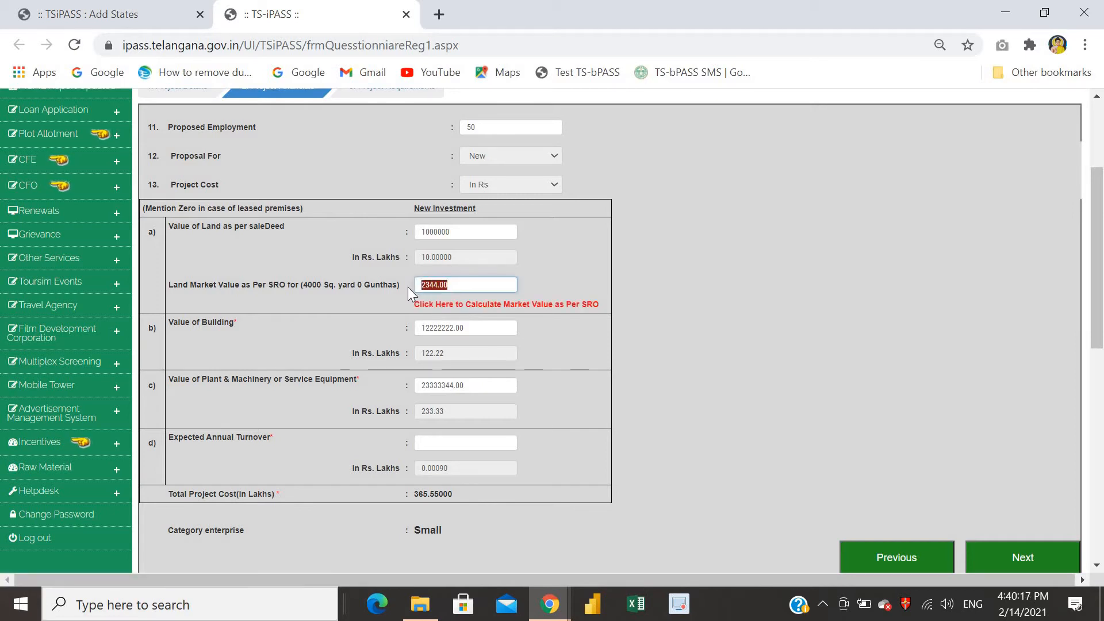
pyautogui.scroll(2, 313, 363)
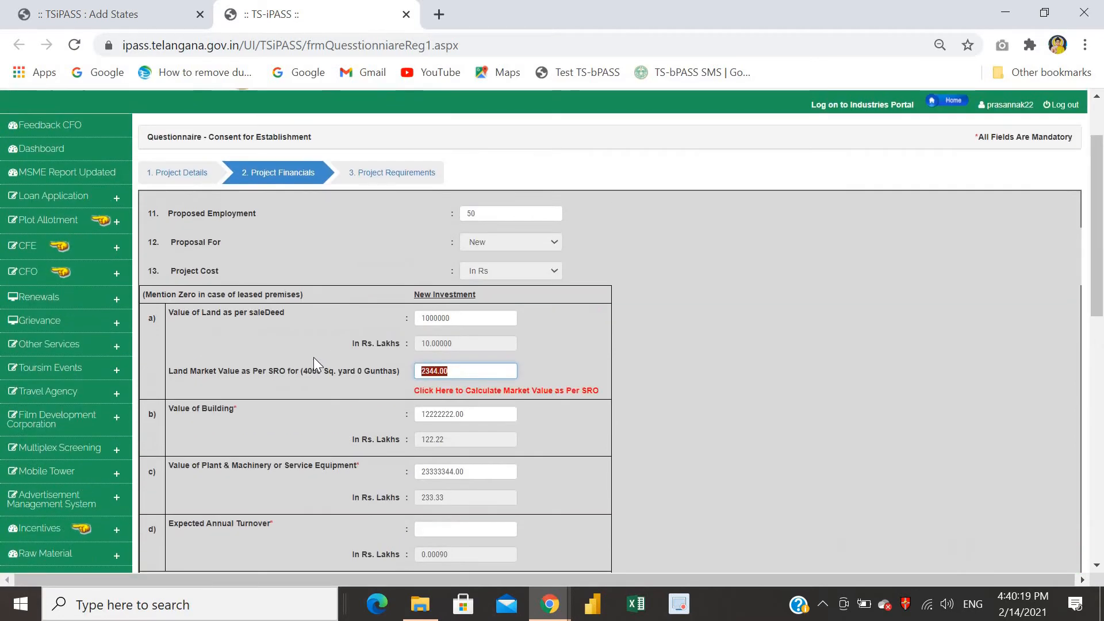
pyautogui.scroll(-1, 313, 357)
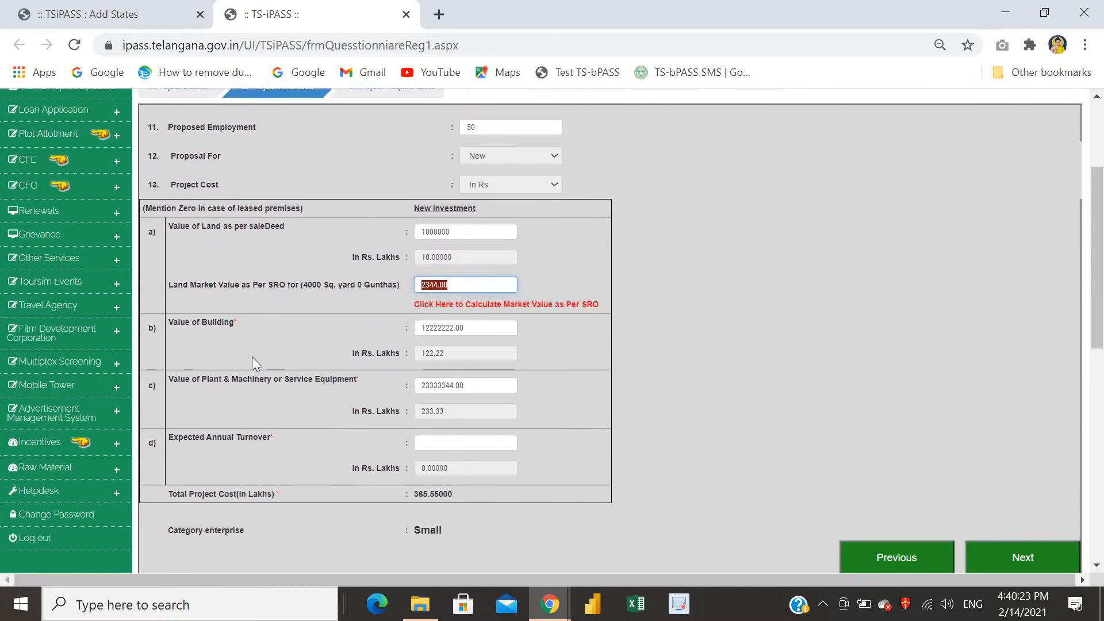
pyautogui.doubleClick(479, 326)
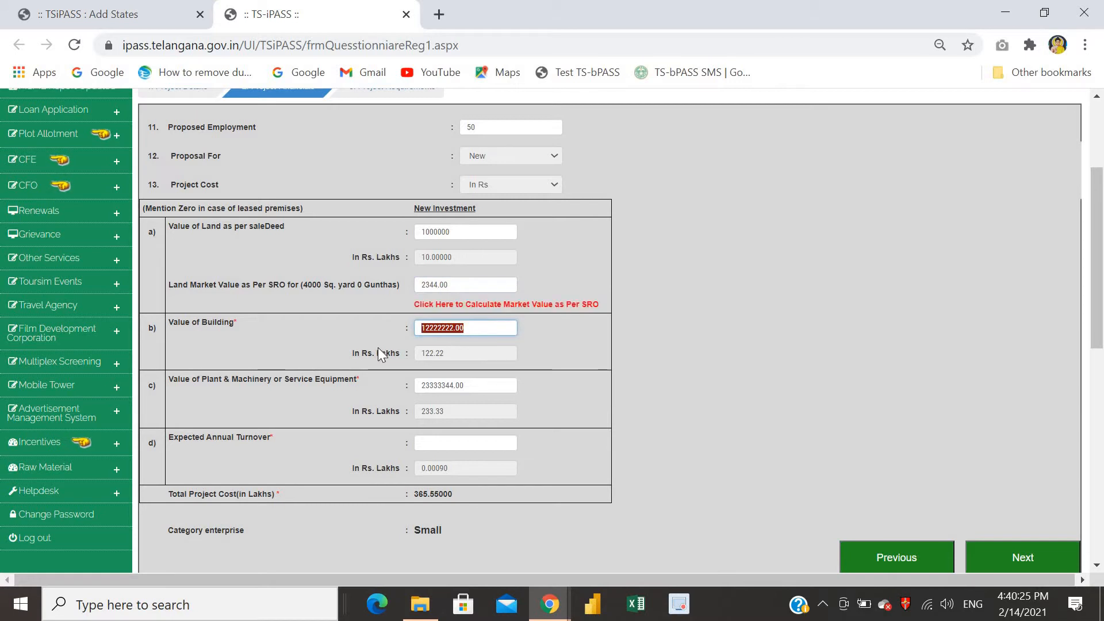
pyautogui.write('100000000')
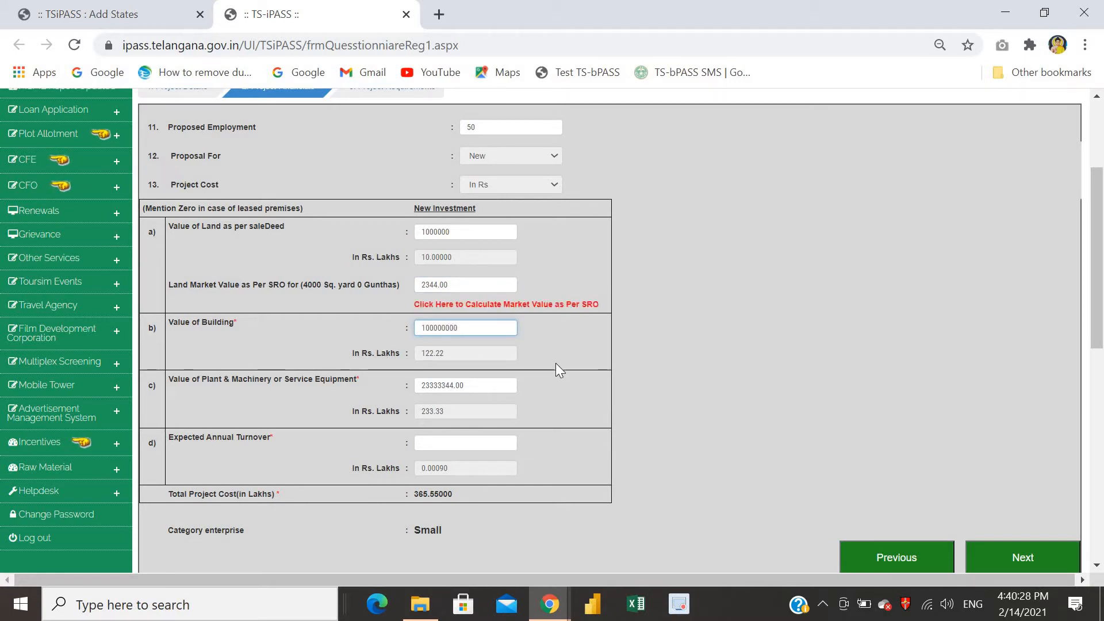
pyautogui.click(571, 329)
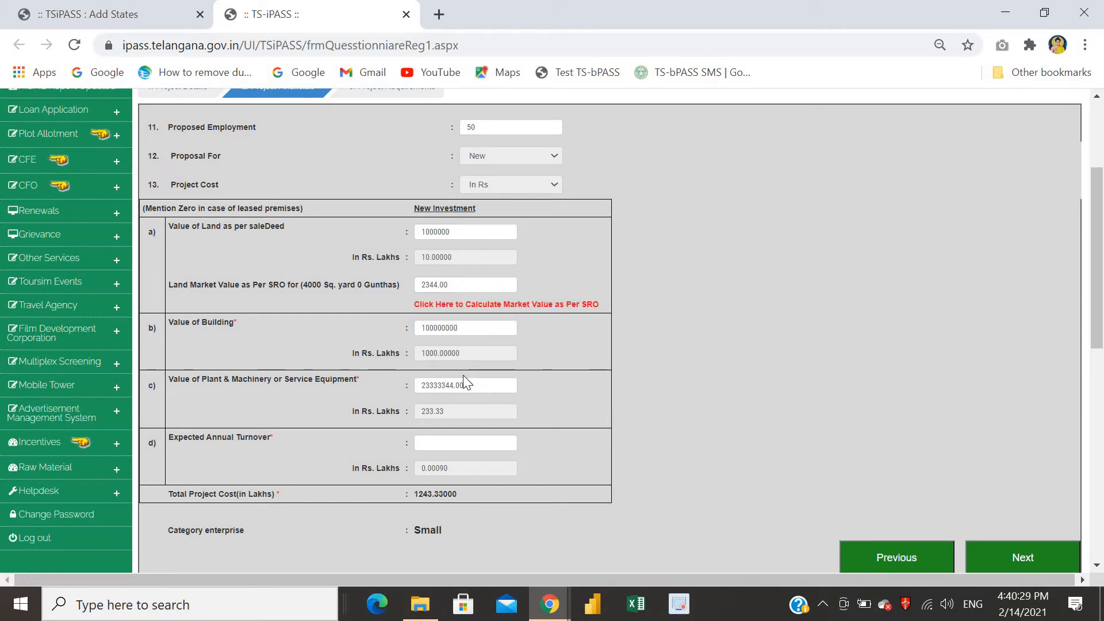
# Step: Set the value of plant and machinery or service equipment to 1000000
pyautogui.click(492, 385)
pyautogui.hotkey('ctrl', 'a')
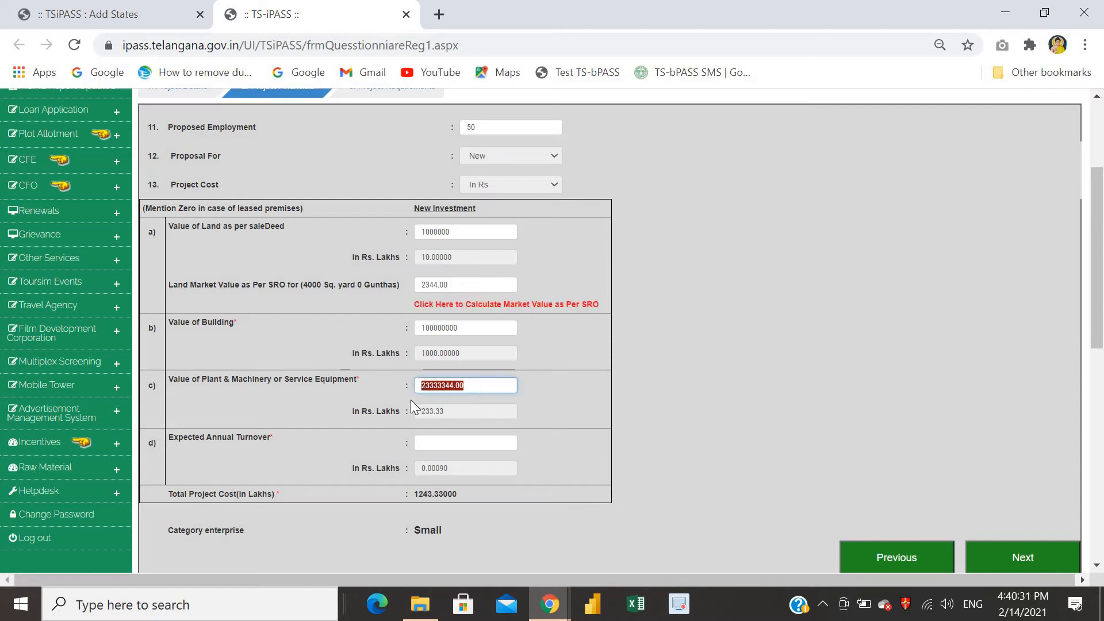
pyautogui.write('1000000')
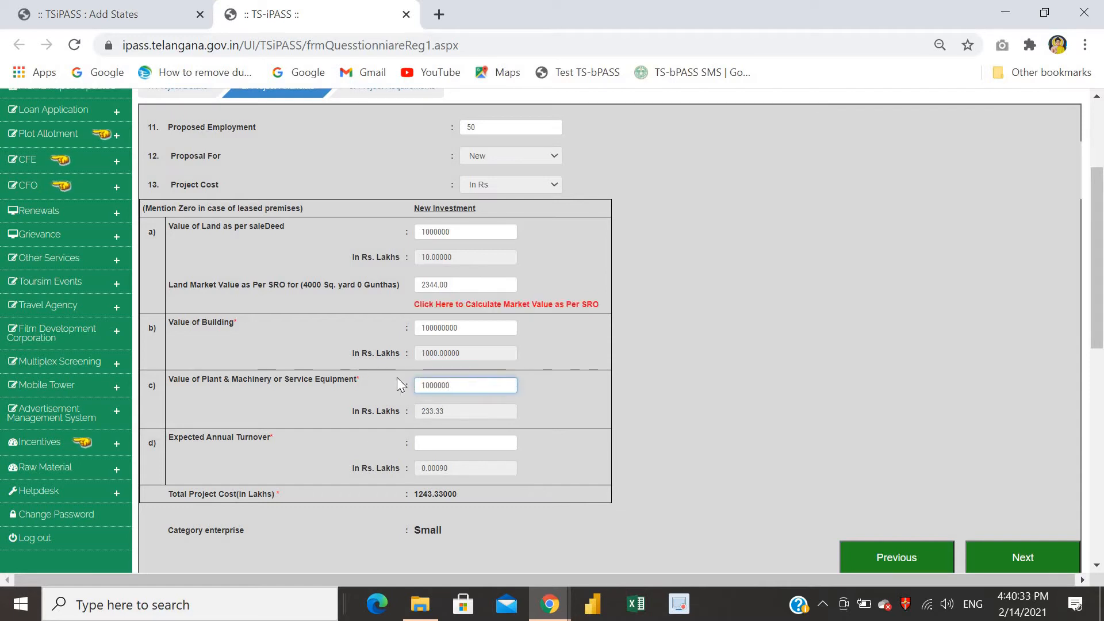
pyautogui.click(540, 408)
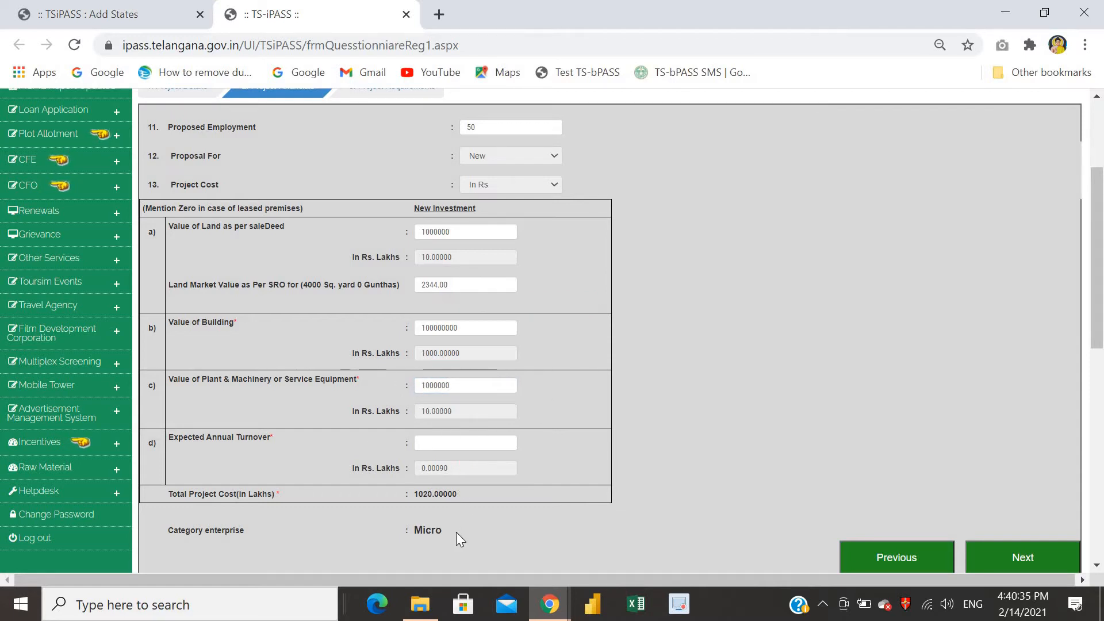
# Step: Examine the enterprise category together with the plant and machinery and expected annual turnover entries that determine it
pyautogui.moveTo(206, 550); pyautogui.dragTo(447, 530)
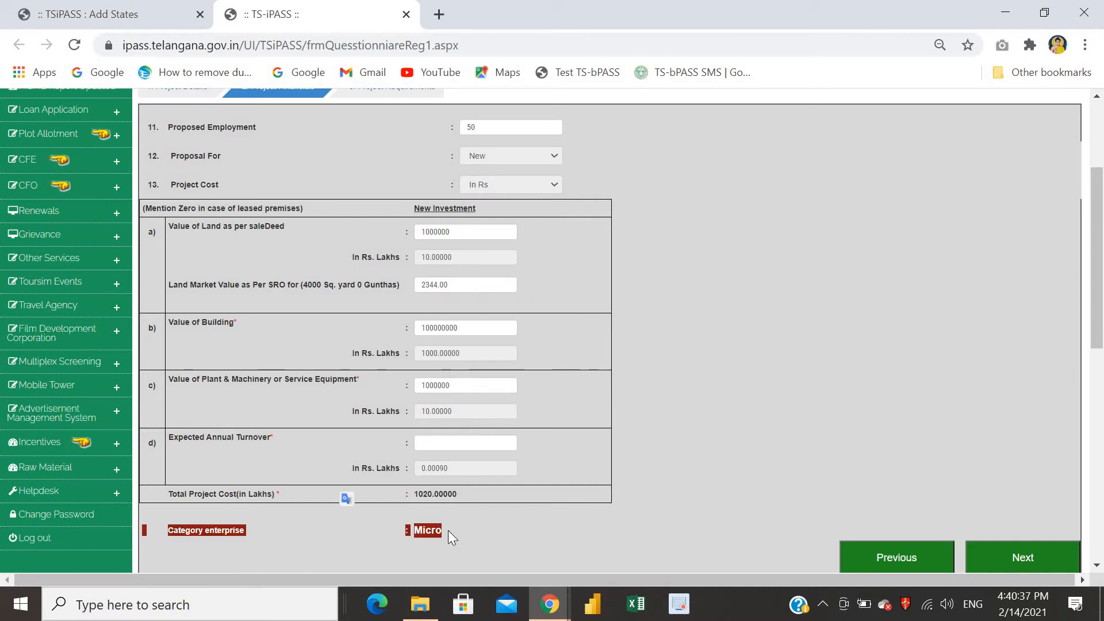
pyautogui.click(448, 529)
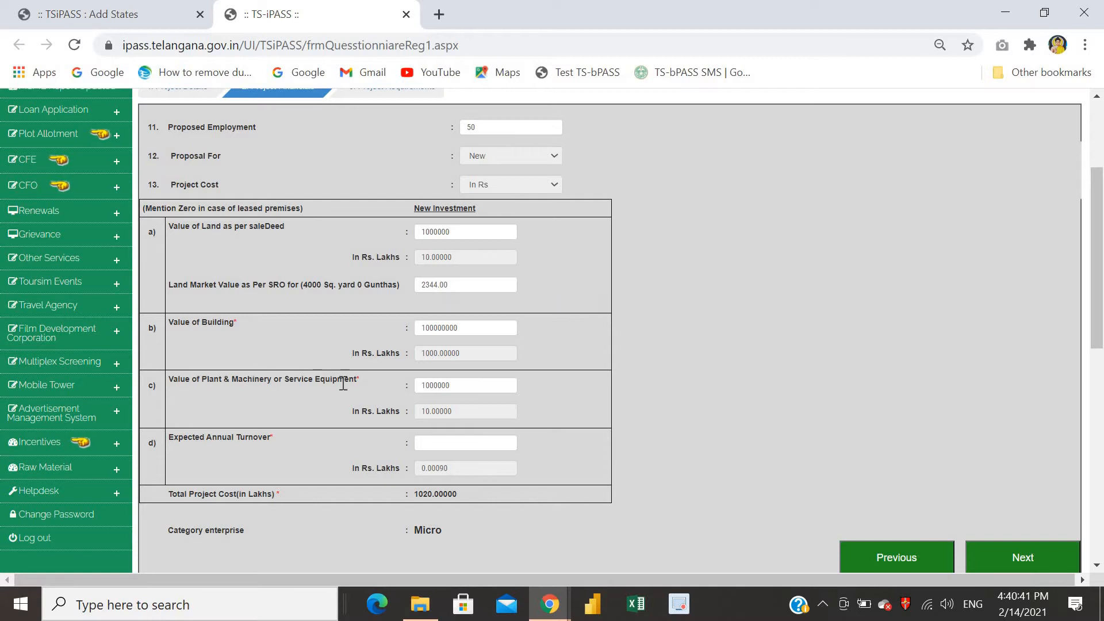
pyautogui.moveTo(367, 382); pyautogui.dragTo(283, 382)
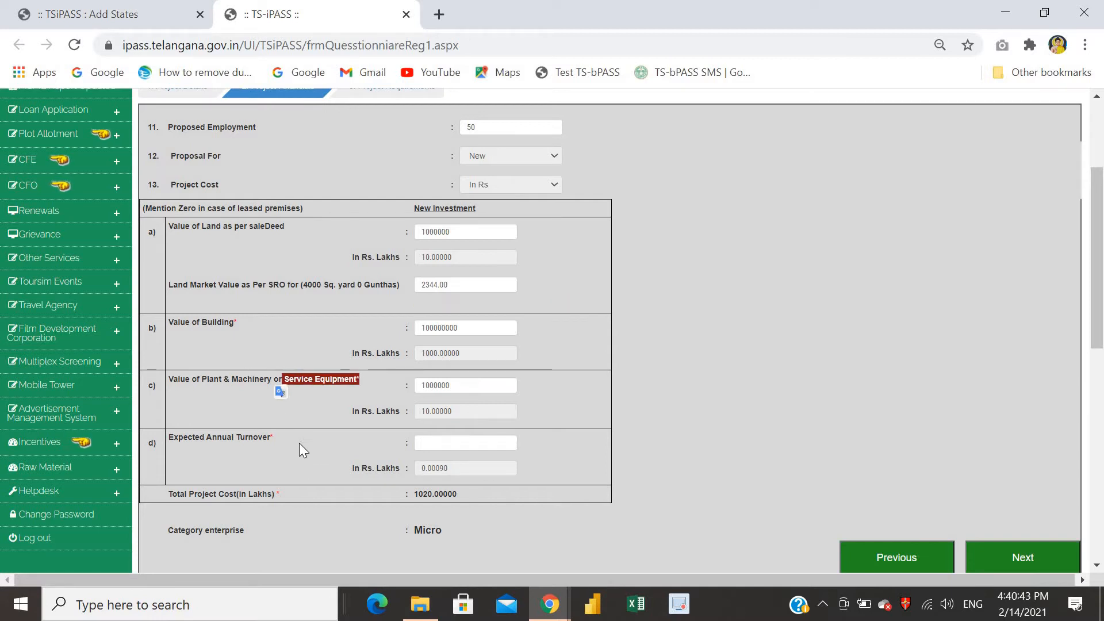
pyautogui.moveTo(296, 438); pyautogui.dragTo(212, 453)
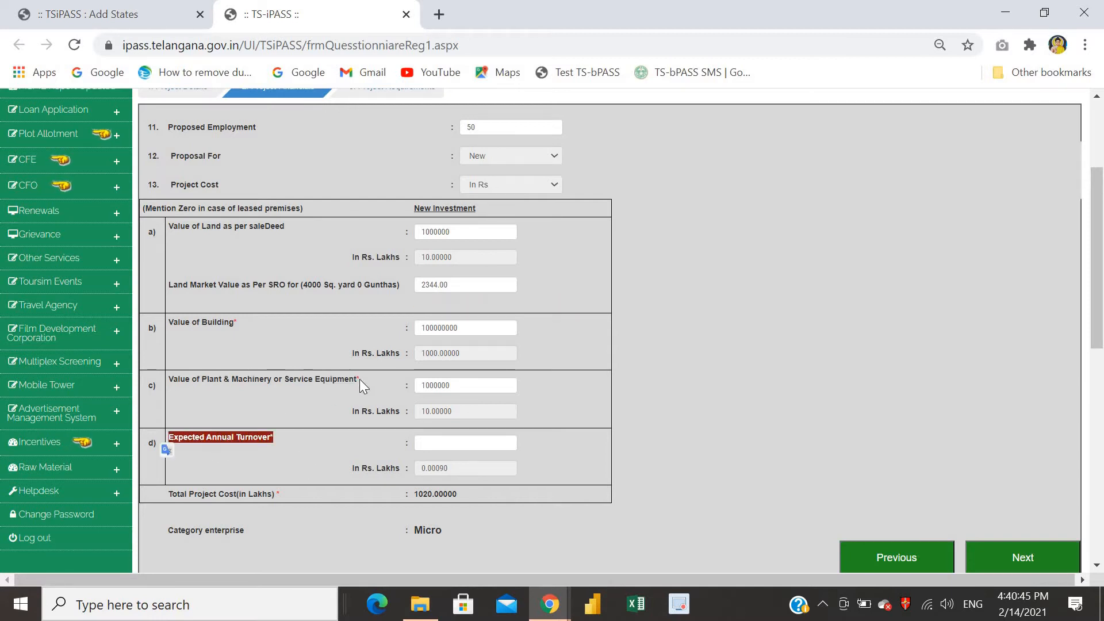
pyautogui.moveTo(360, 379); pyautogui.dragTo(266, 434)
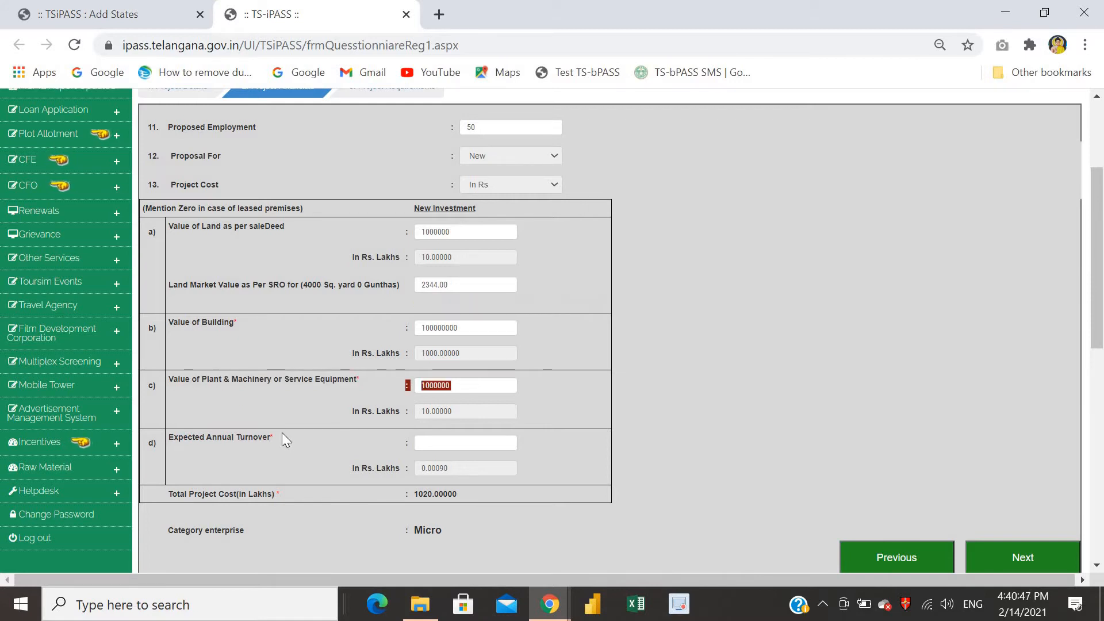
pyautogui.click(292, 387)
pyautogui.moveTo(360, 379); pyautogui.dragTo(182, 399)
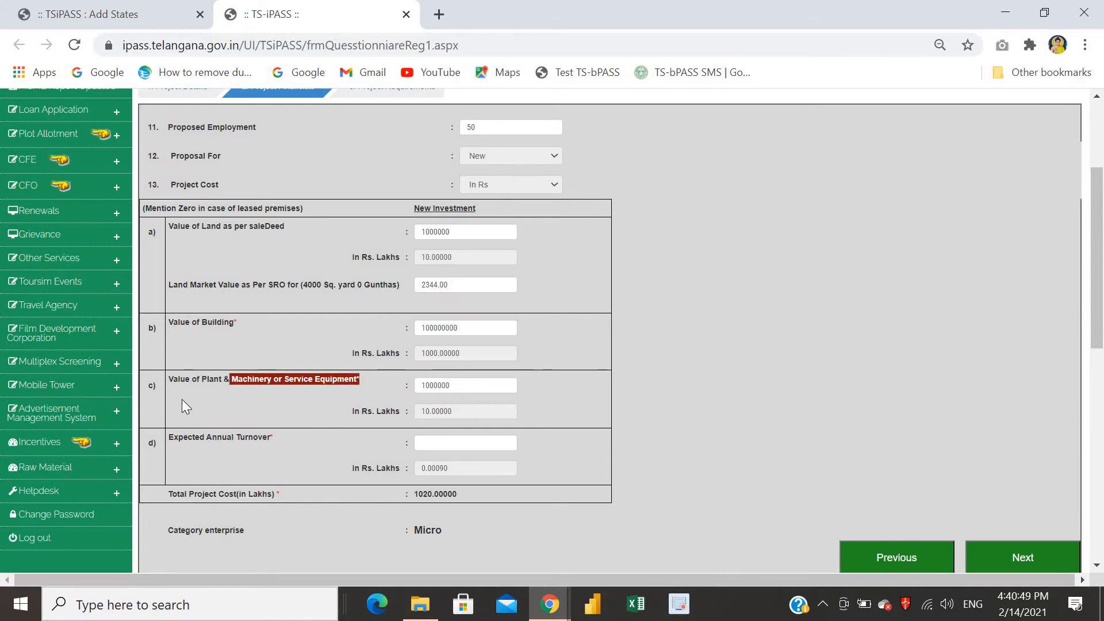
pyautogui.moveTo(275, 437); pyautogui.dragTo(192, 444)
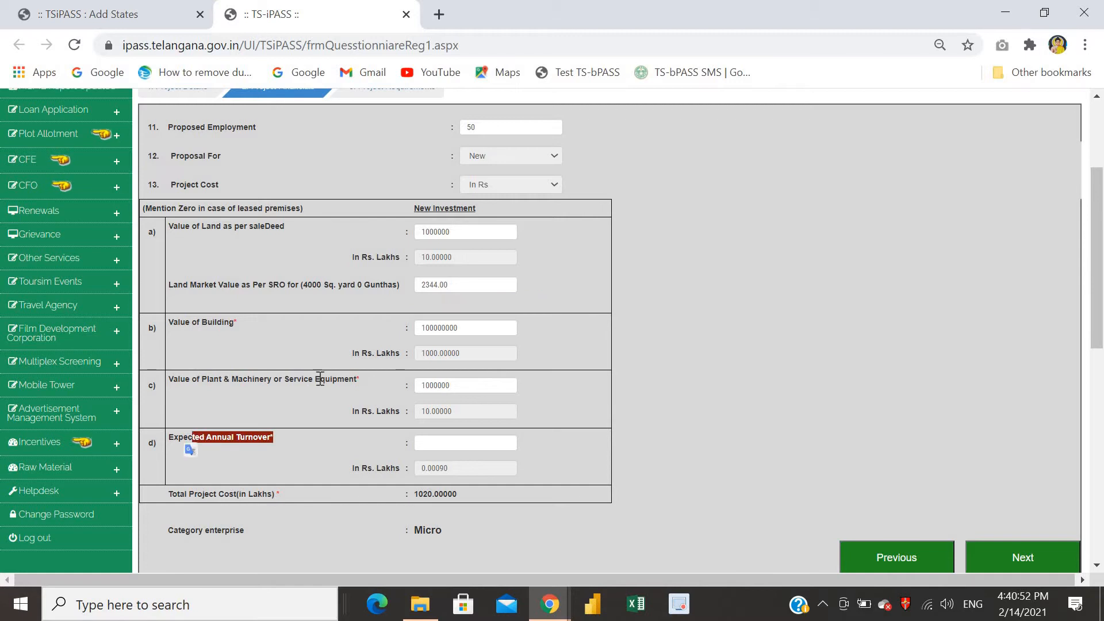
pyautogui.click(307, 437)
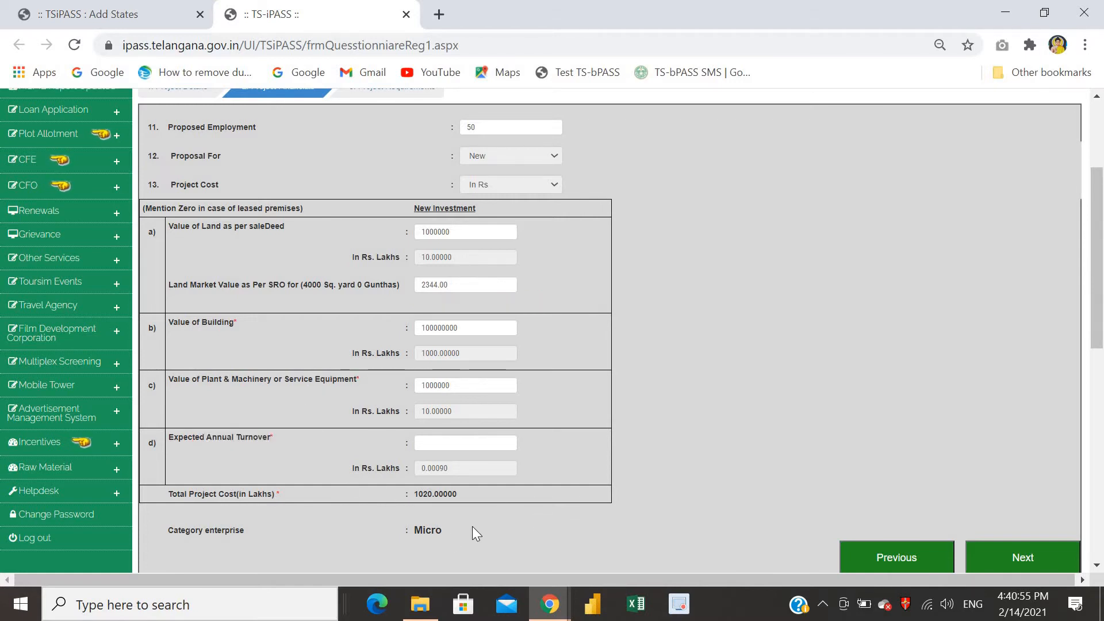
# Step: Set the expected annual turnover to 200000000 and proceed to the Project Requirements section
pyautogui.click(462, 447)
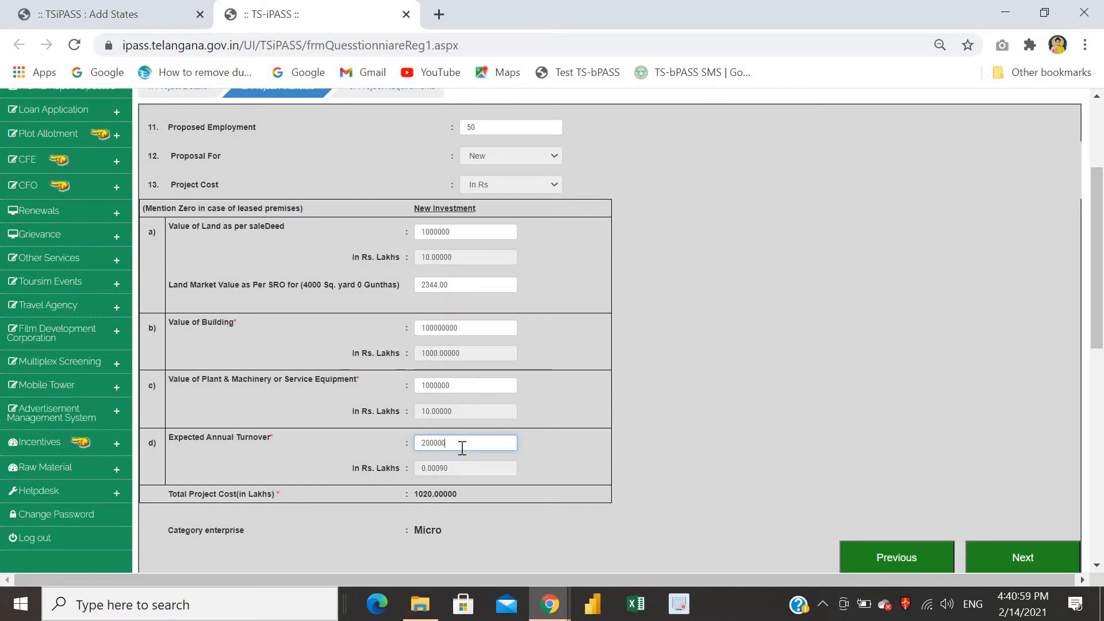
pyautogui.click(554, 450)
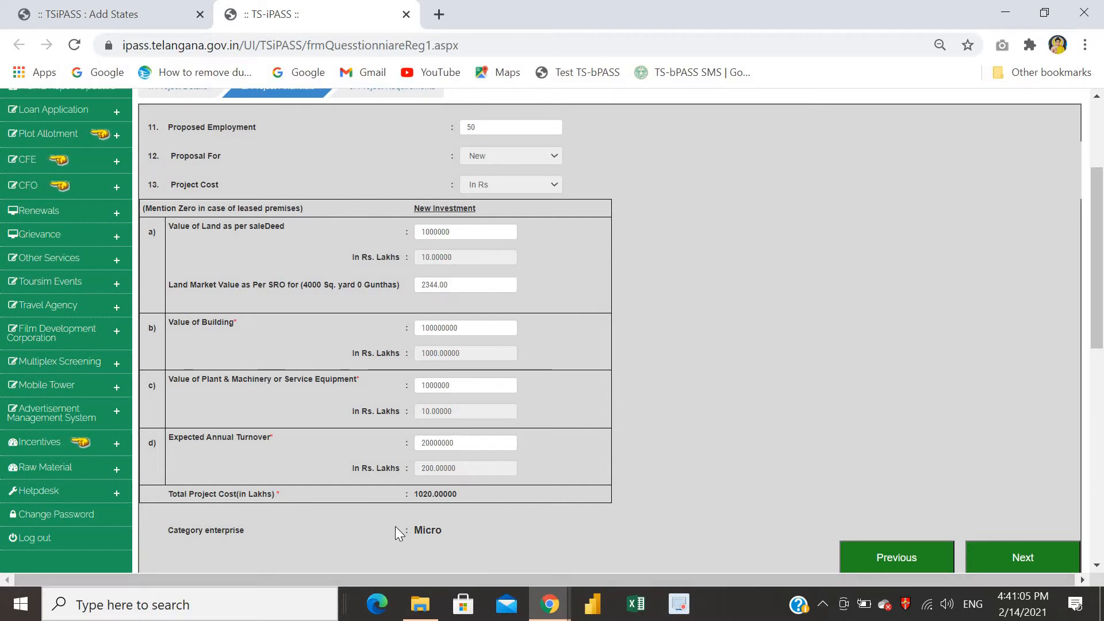
pyautogui.click(481, 447)
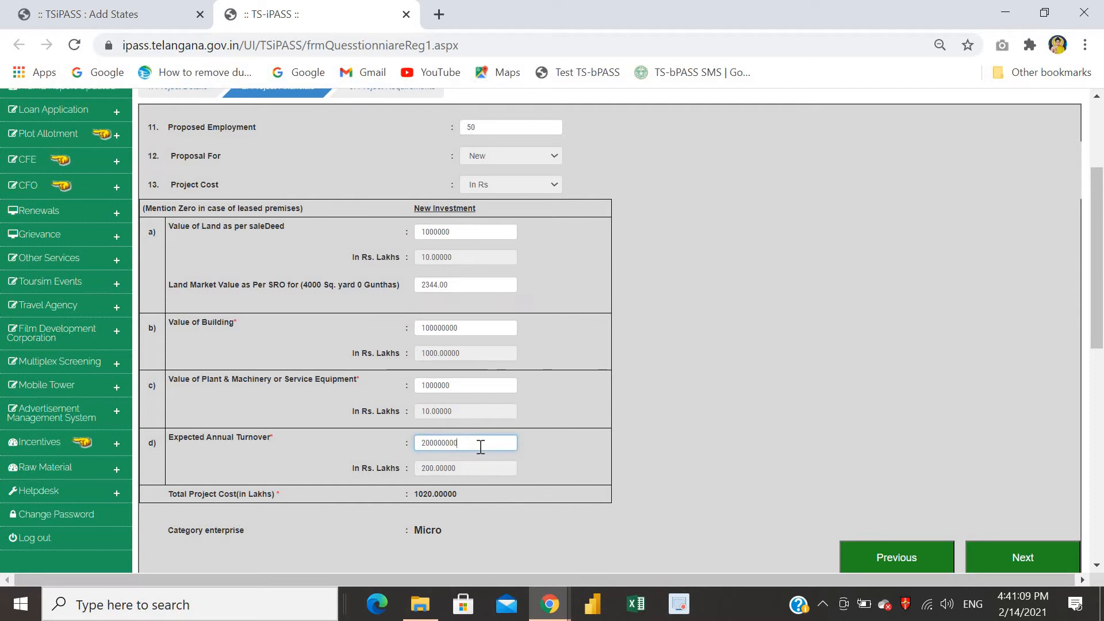
pyautogui.click(542, 456)
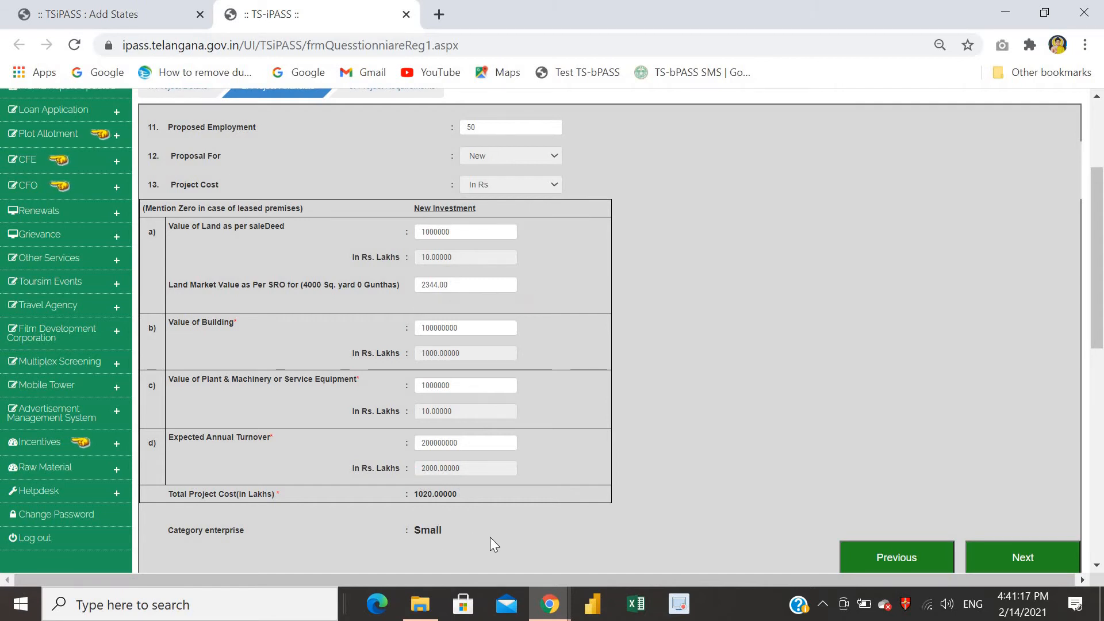
pyautogui.click(1017, 557)
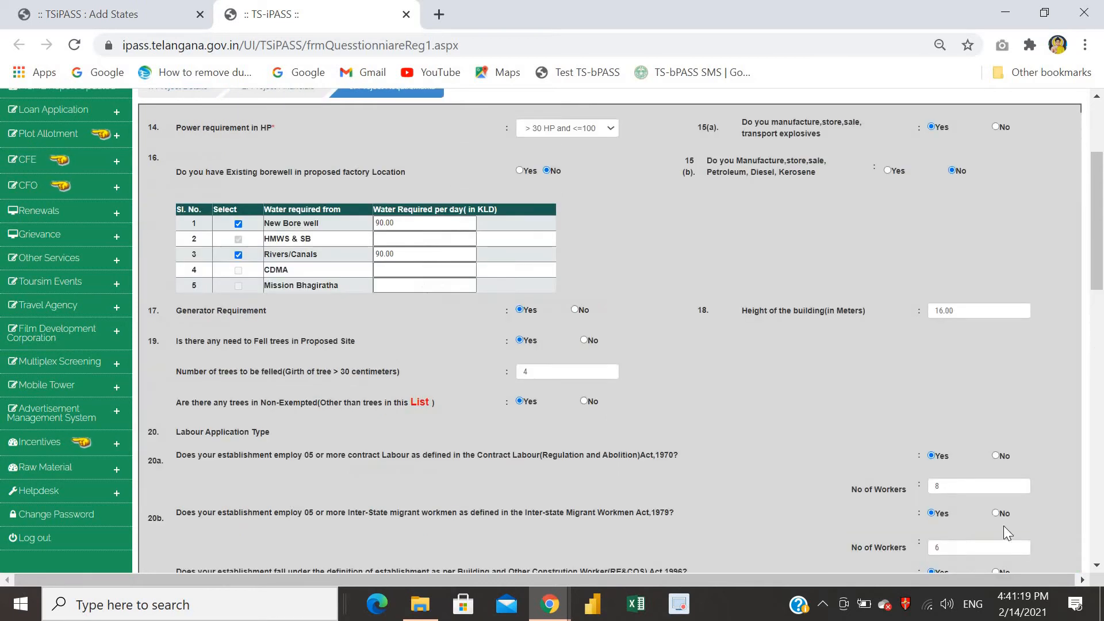
# Step: Look over the project requirements questions and set the power requirement to <=30 HP
pyautogui.scroll(3, 769, 443)
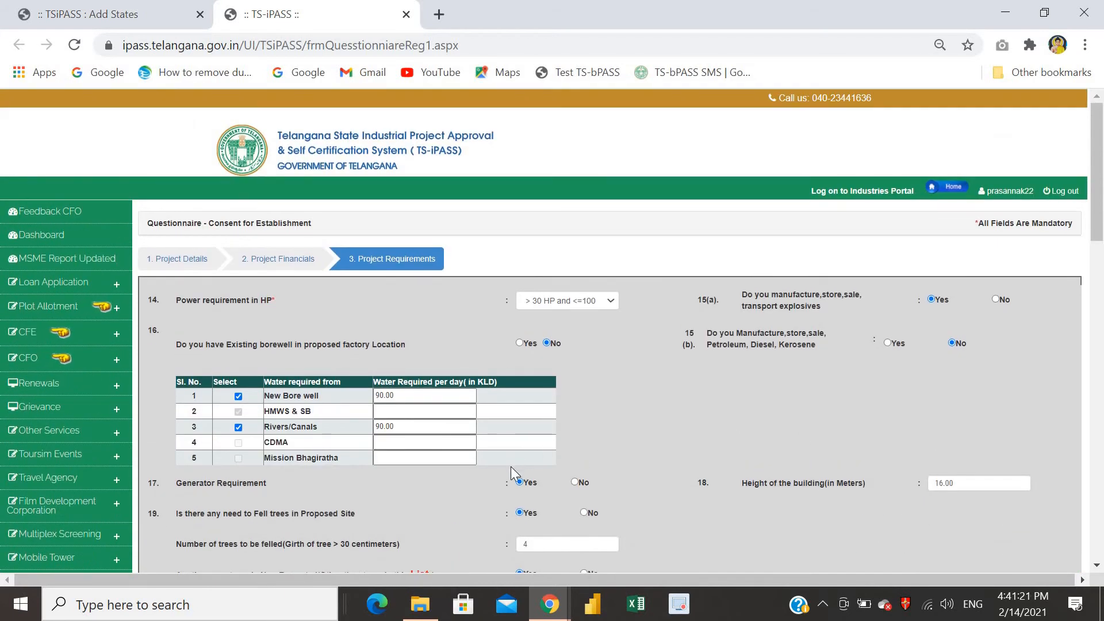
pyautogui.scroll(-5, 494, 412)
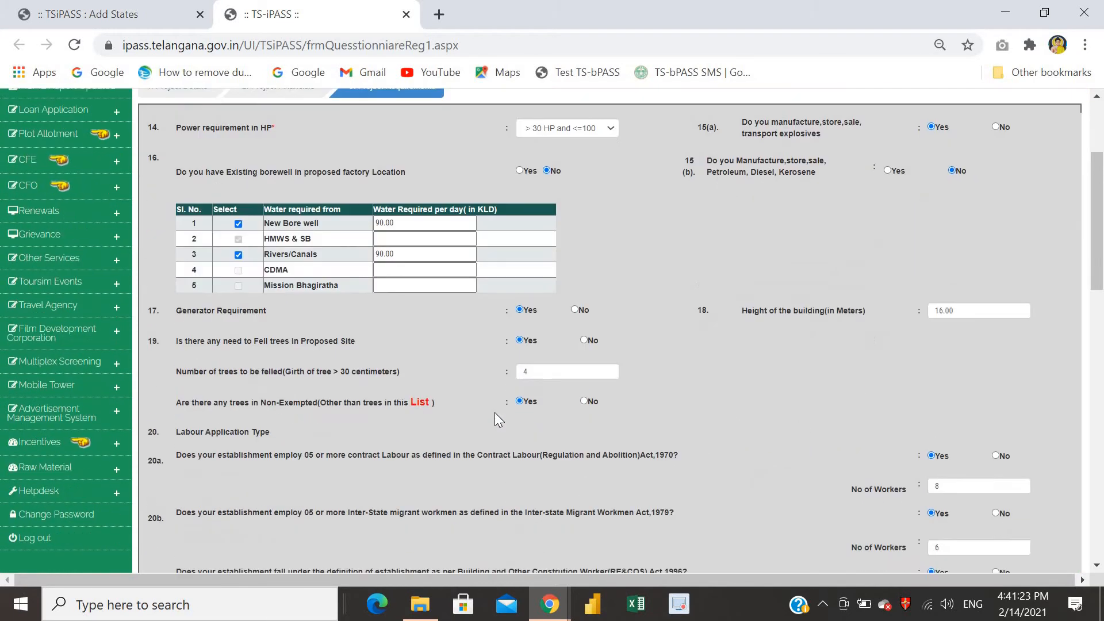
pyautogui.scroll(-2, 530, 425)
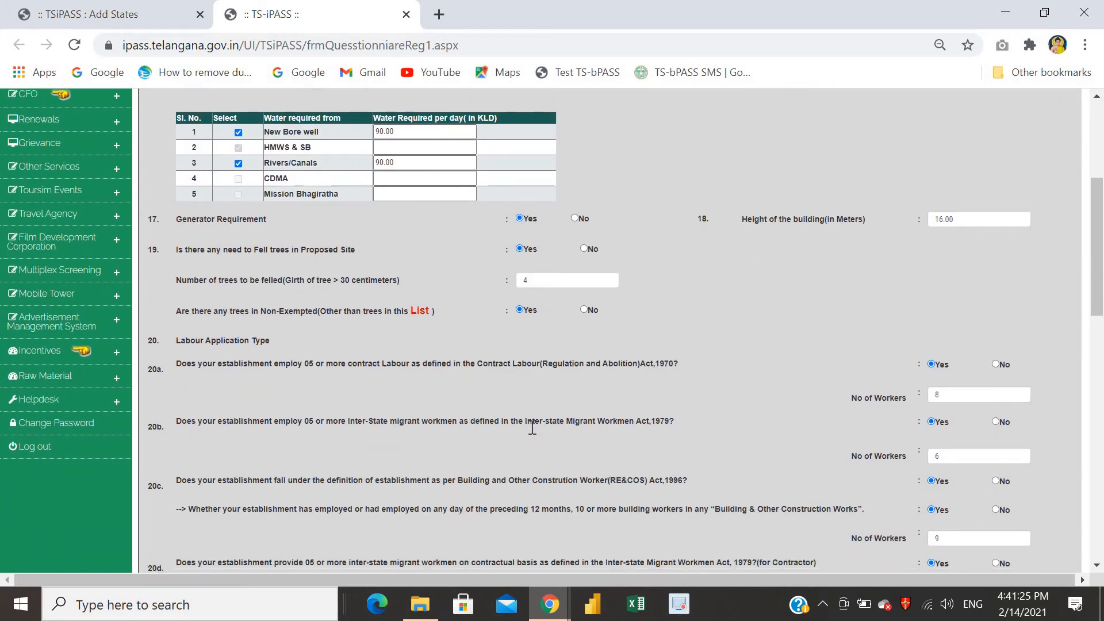
pyautogui.scroll(3, 578, 410)
pyautogui.scroll(3, 577, 411)
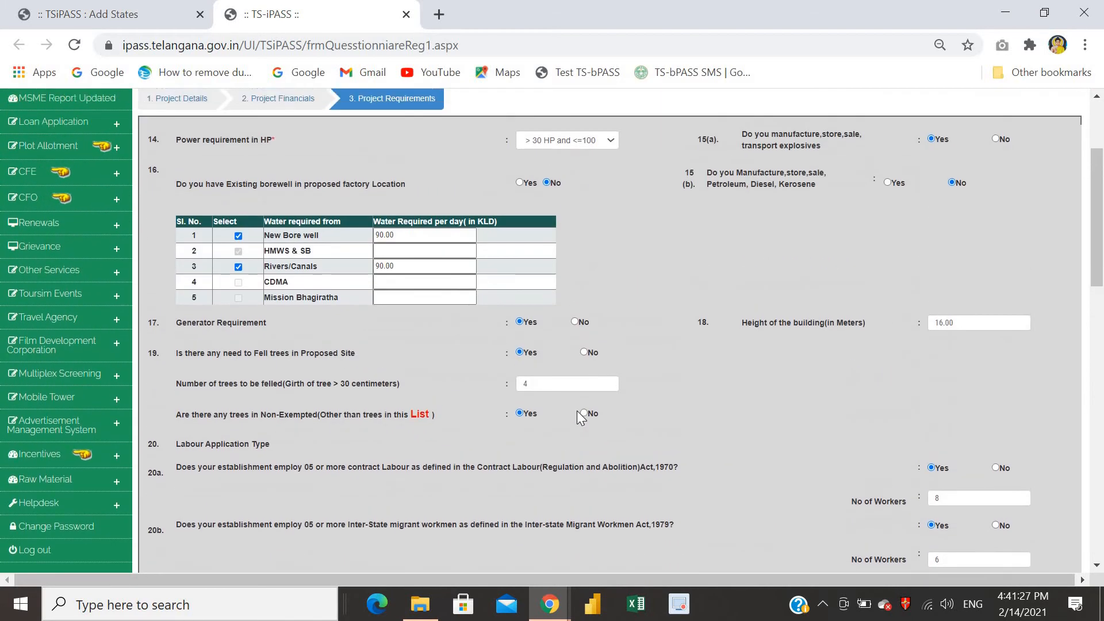
pyautogui.scroll(-2, 578, 411)
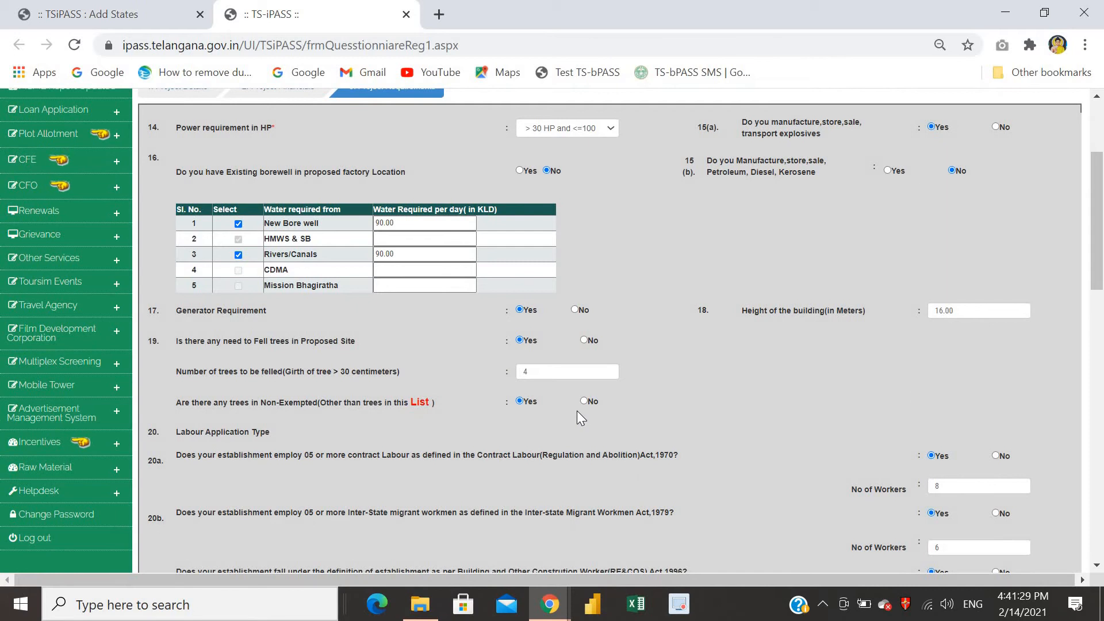
pyautogui.scroll(2, 577, 411)
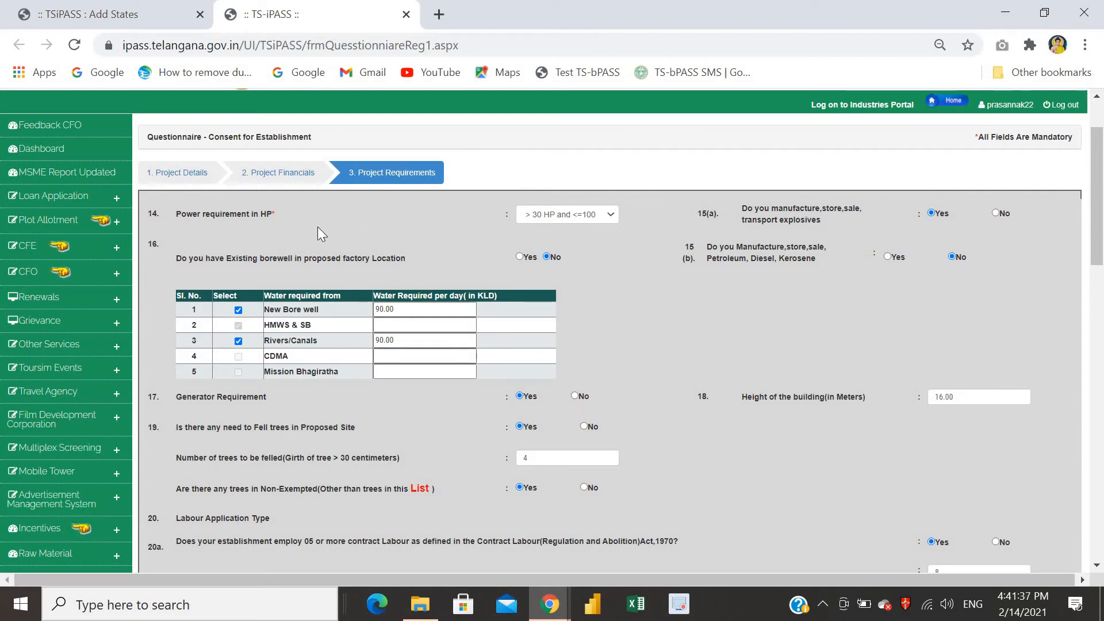
pyautogui.click(612, 212)
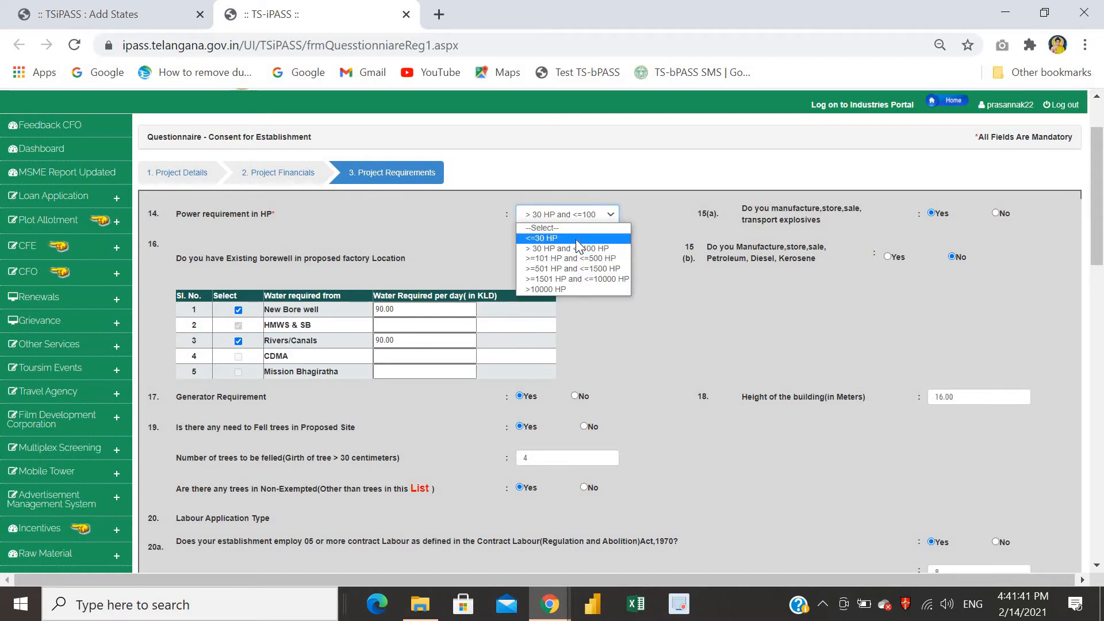
pyautogui.click(587, 238)
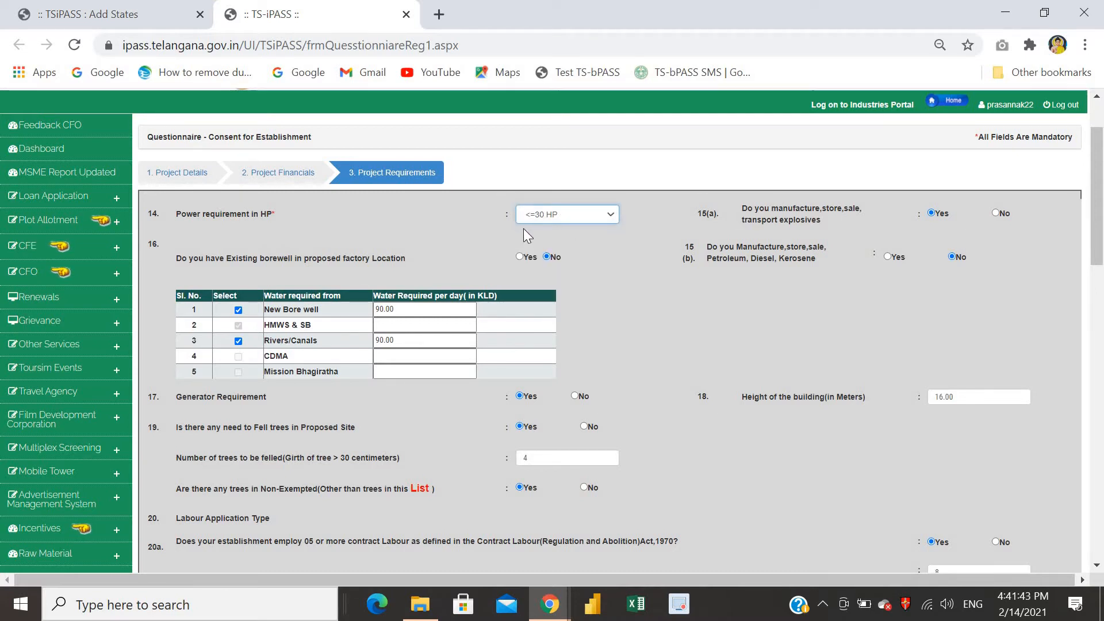
# Step: Set the power requirement to the 501 to 1500 HP range and answer Yes to both the explosives and petroleum, diesel, kerosene questions
pyautogui.click(613, 216)
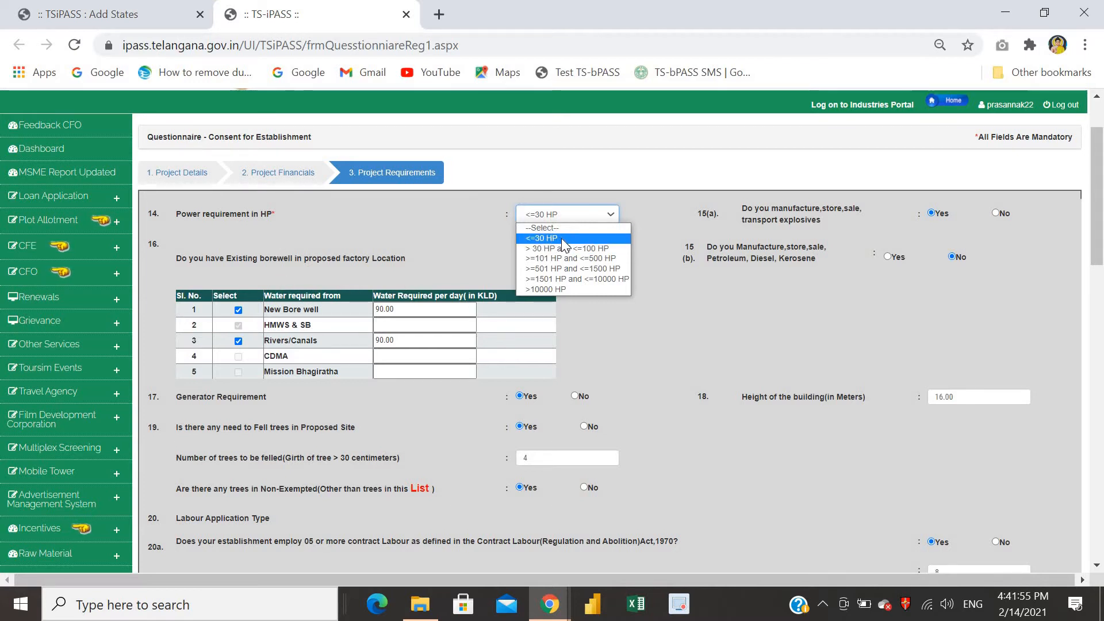
pyautogui.click(583, 269)
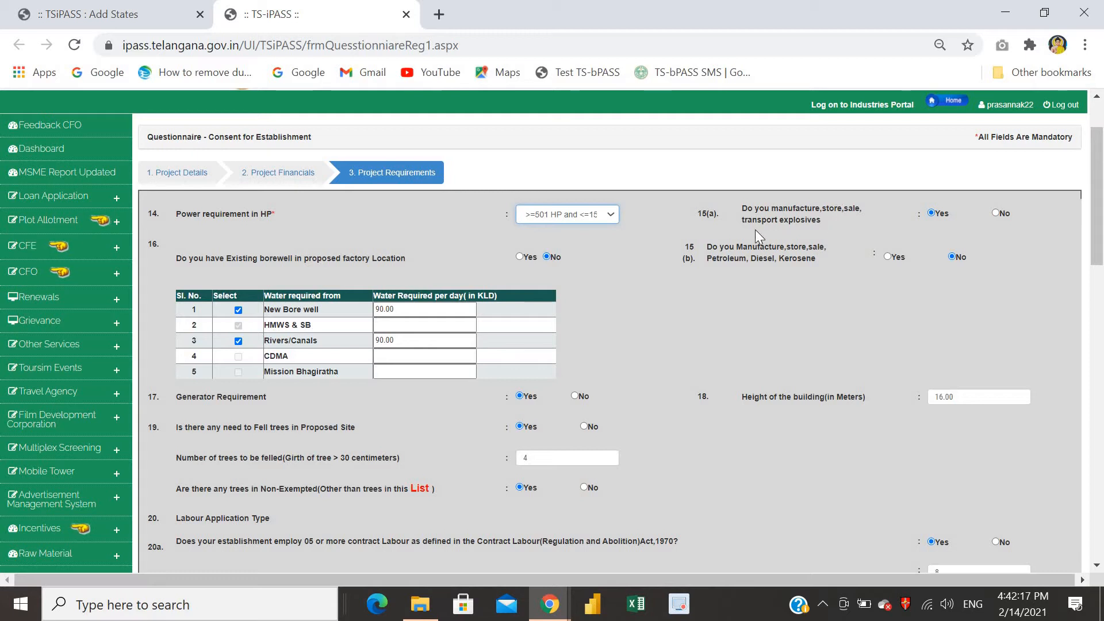
pyautogui.click(931, 213)
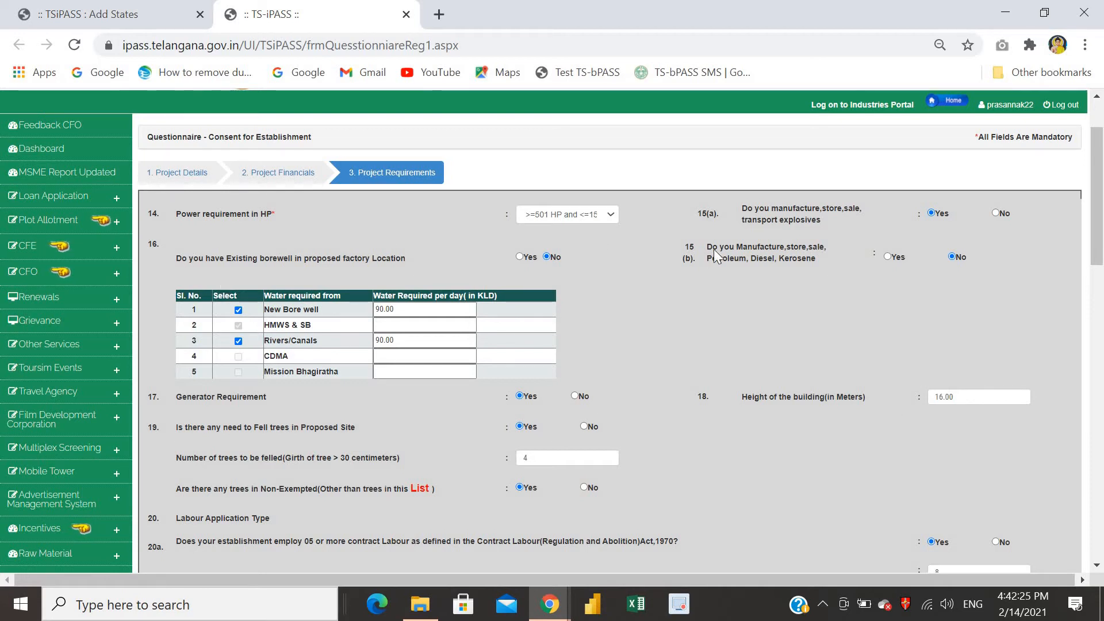
pyautogui.click(888, 257)
# Step: Answer No for an existing borewell and select New Bore well, Rivers/Canals, CDMA and Mission Bhagiratha alongside HMWS & SB as water sources
pyautogui.click(520, 257)
pyautogui.click(547, 257)
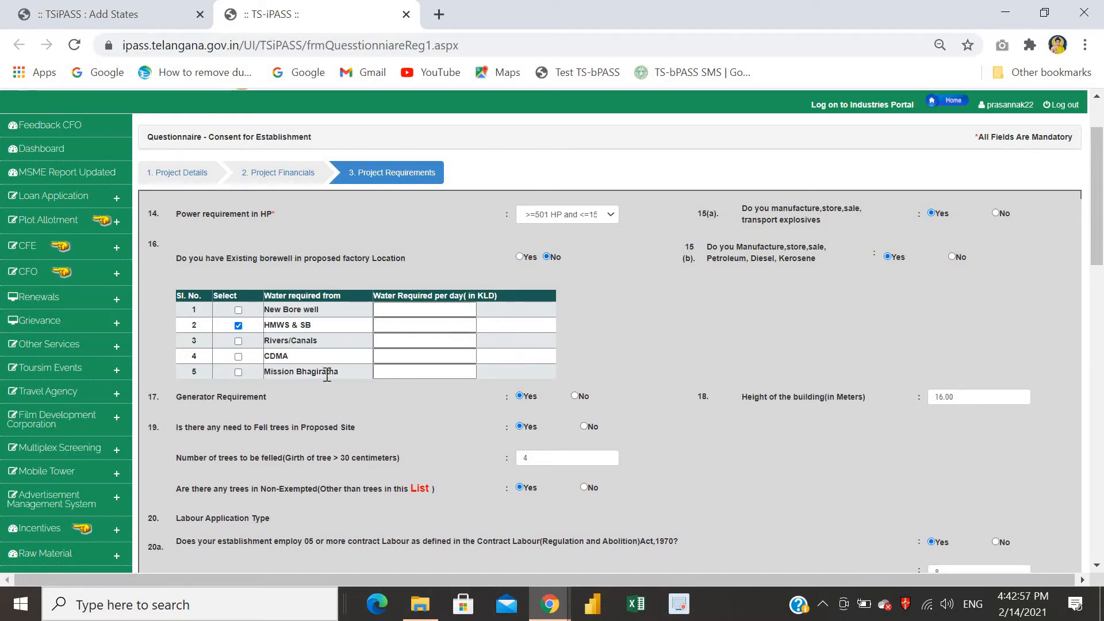
pyautogui.click(238, 310)
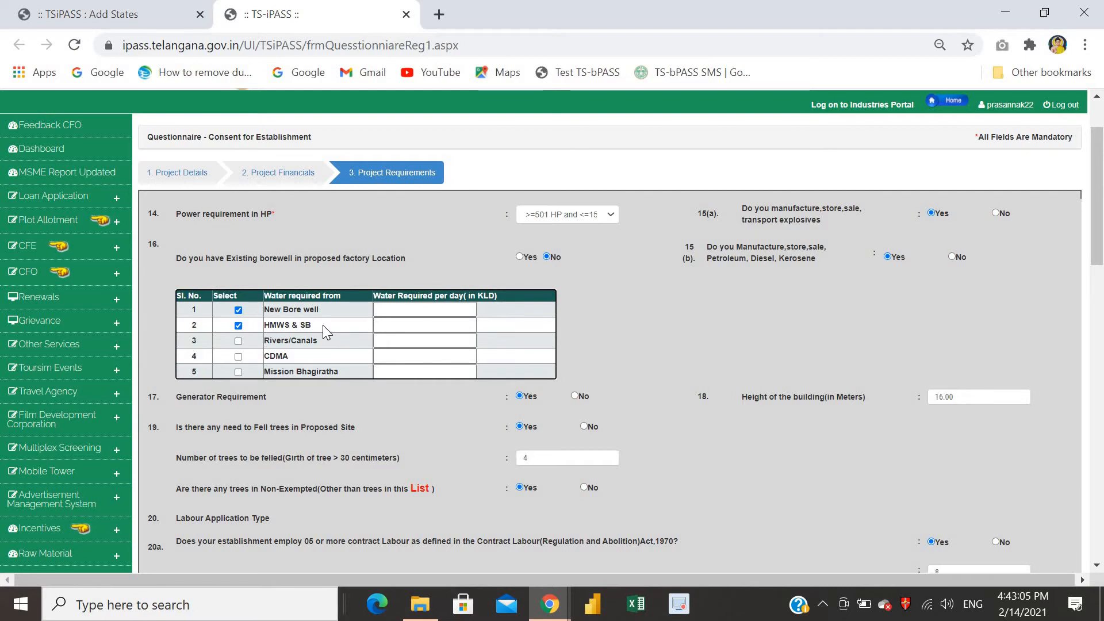
pyautogui.moveTo(323, 325); pyautogui.dragTo(256, 334)
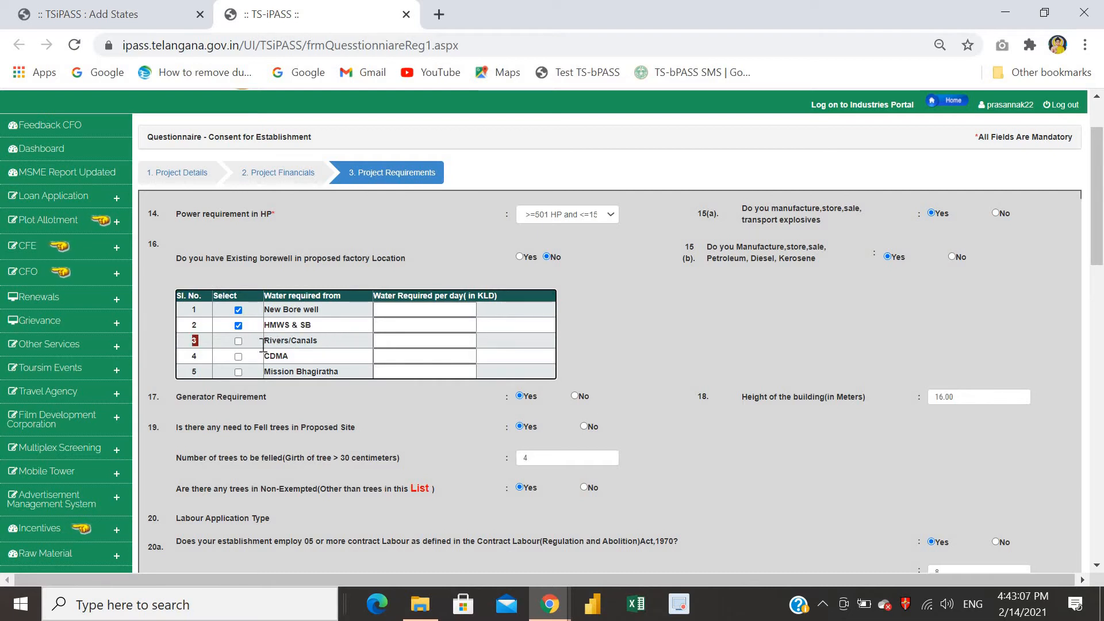
pyautogui.click(230, 347)
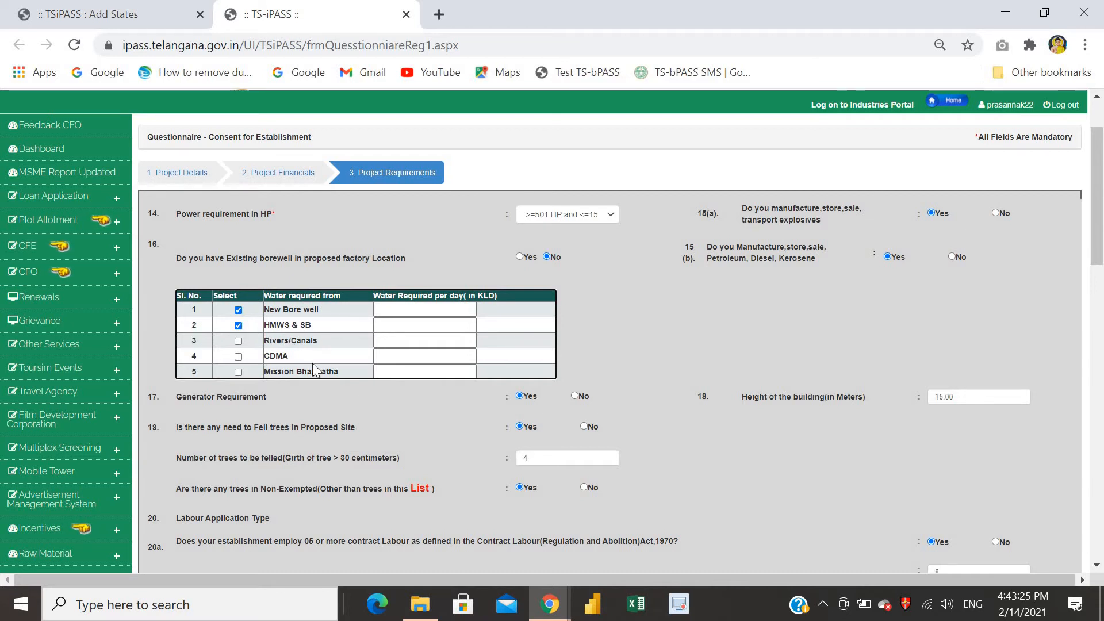
pyautogui.click(238, 342)
pyautogui.click(239, 355)
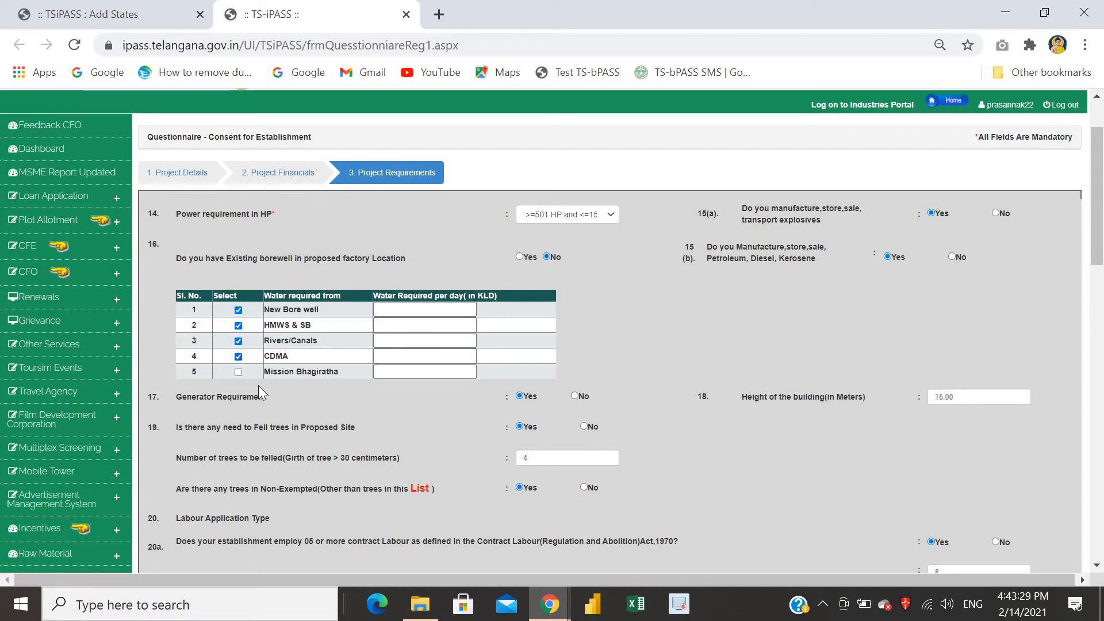
pyautogui.click(238, 372)
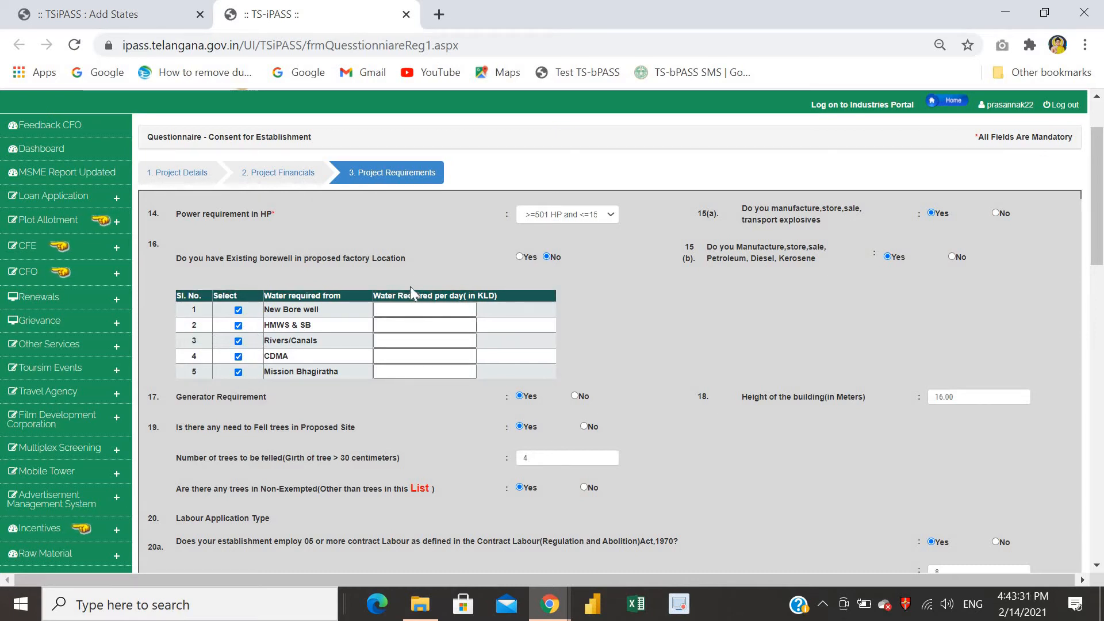
# Step: Enter 90 KLD as the water required per day for each of the five water sources
pyautogui.click(412, 309)
pyautogui.write('90')
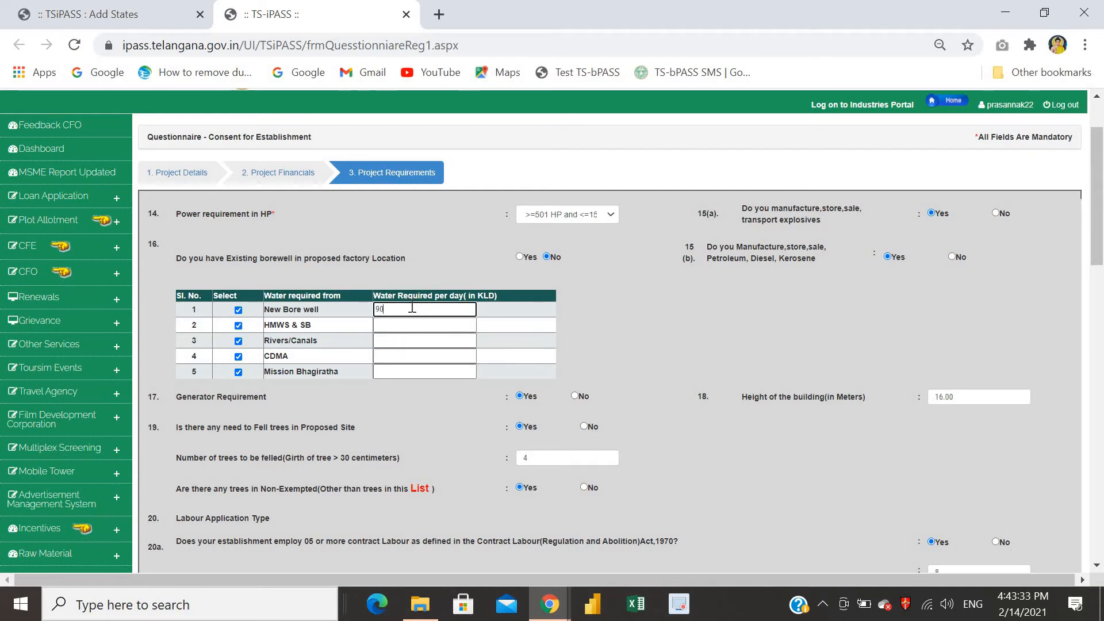
pyautogui.click(406, 326)
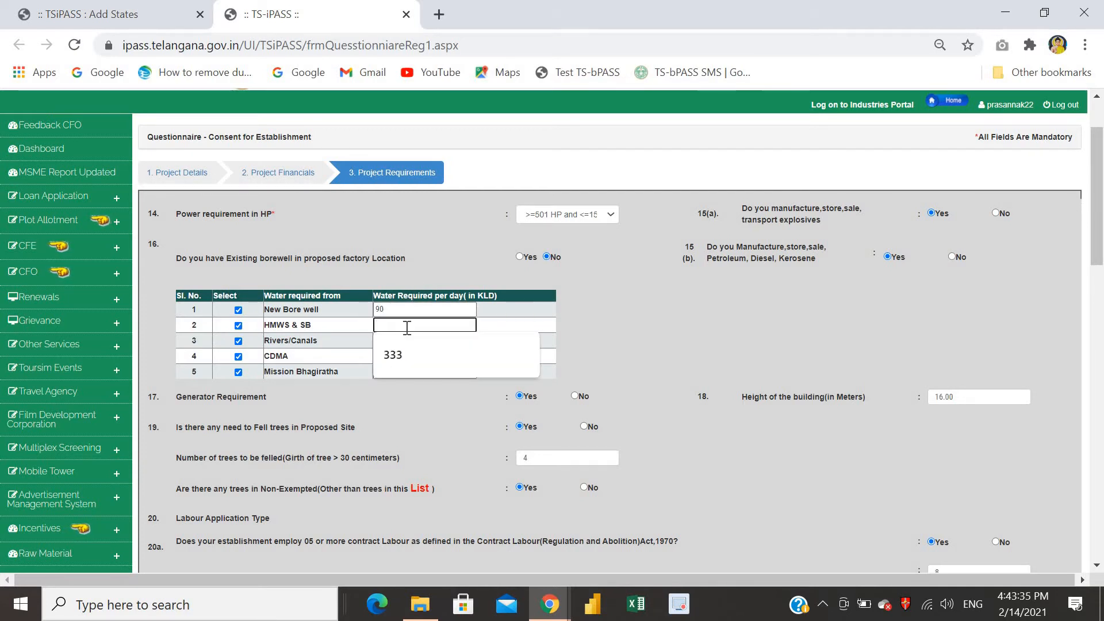
pyautogui.write('90')
pyautogui.click(404, 340)
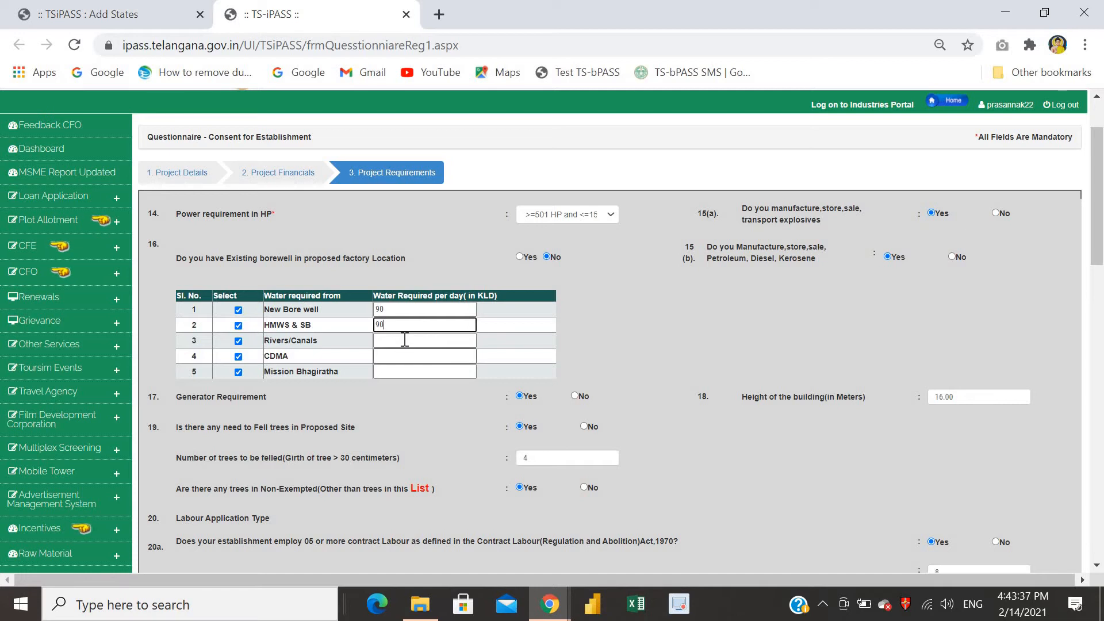
pyautogui.write('90')
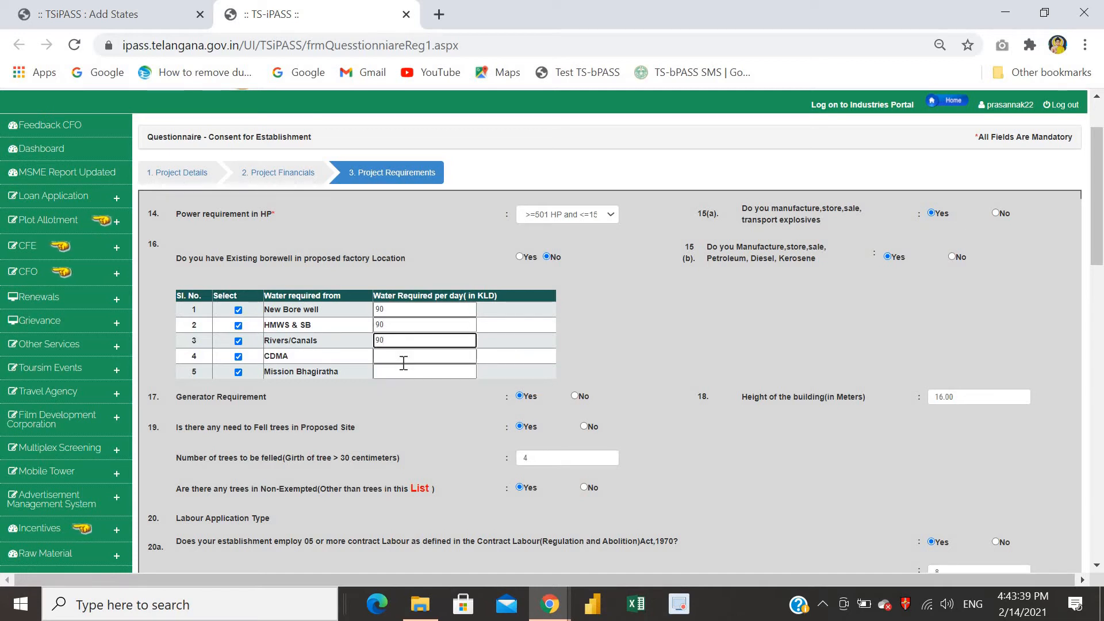
pyautogui.click(403, 358)
pyautogui.write('90')
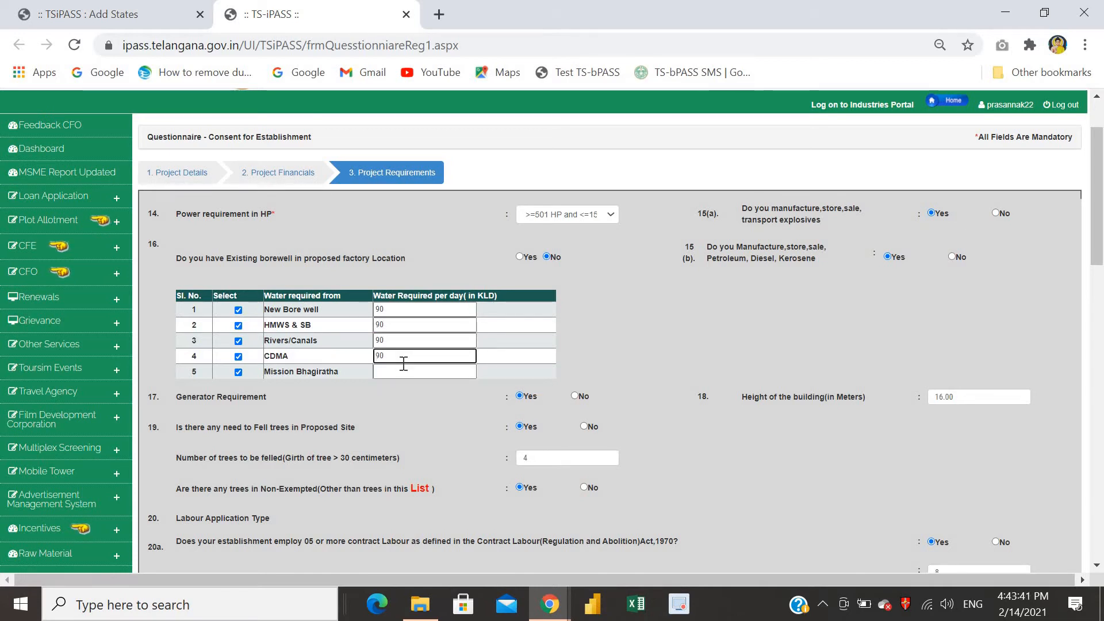
pyautogui.click(393, 372)
pyautogui.write('90')
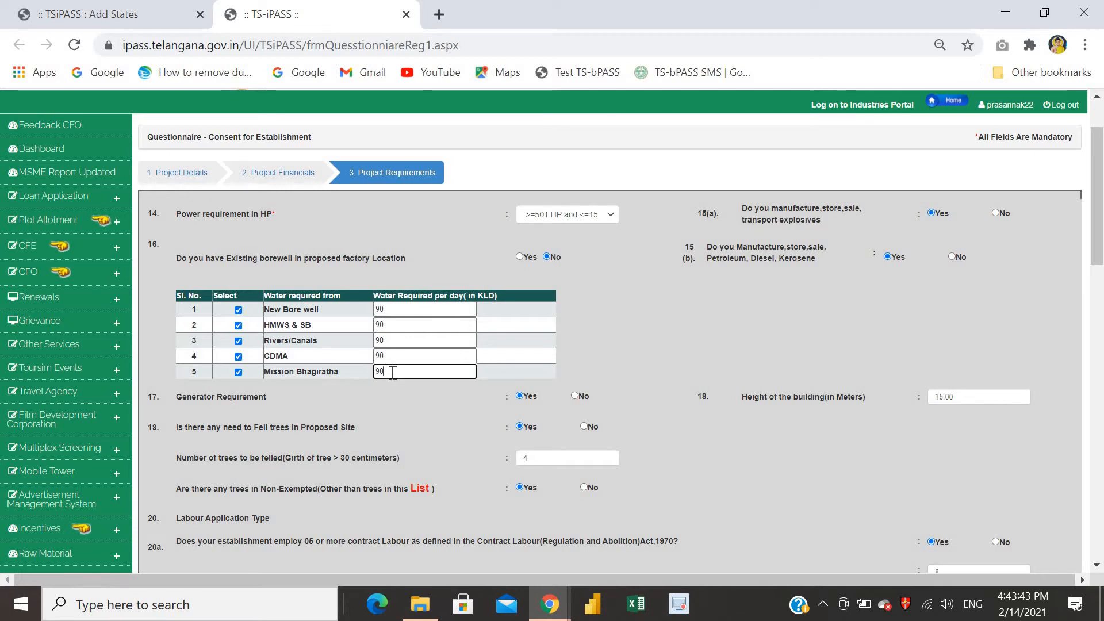
# Step: Set the height of the building to 16 meters
pyautogui.scroll(-1, 381, 412)
pyautogui.scroll(-2, 378, 408)
pyautogui.scroll(1, 374, 405)
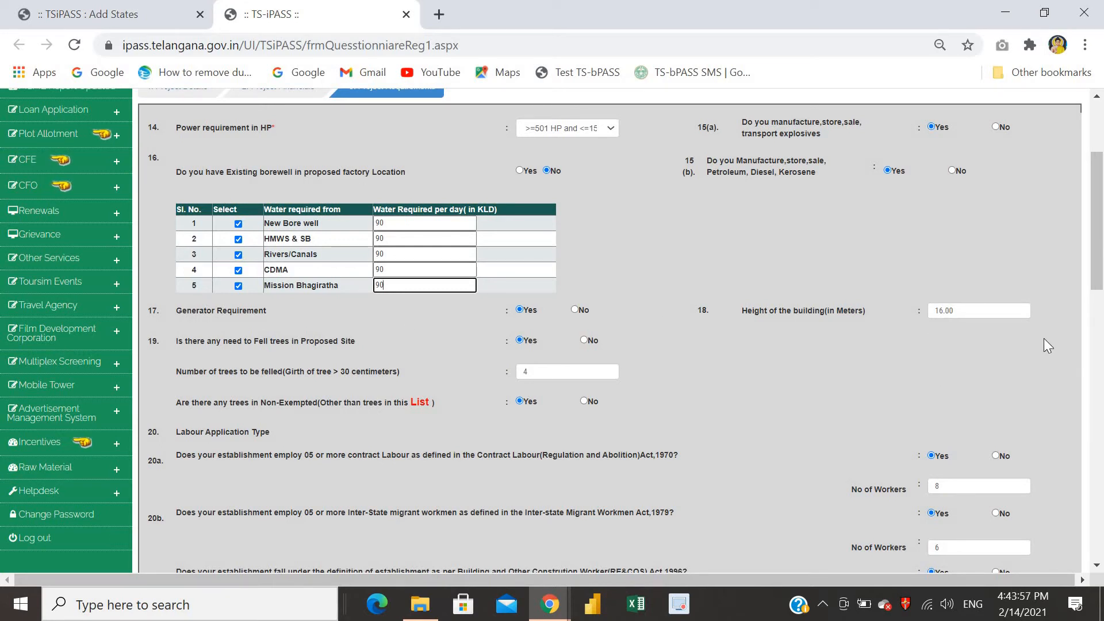
pyautogui.scroll(-1, 978, 247)
pyautogui.click(968, 227)
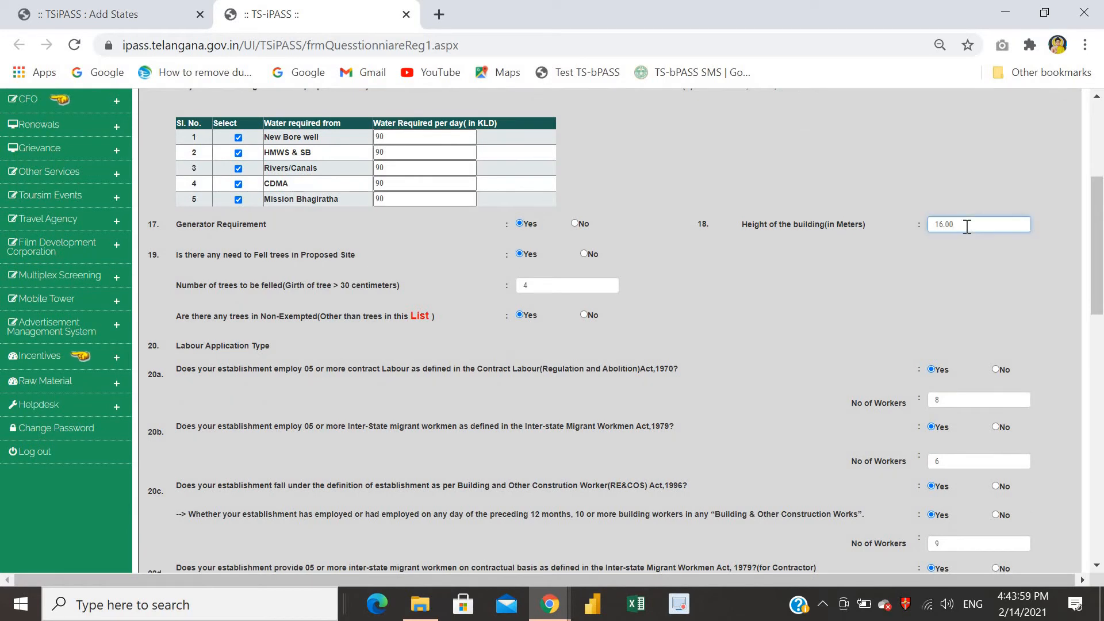
pyautogui.press('BackSpace')
pyautogui.press('BackSpace')
pyautogui.press('BackSpace')
pyautogui.press('BackSpace')
pyautogui.write('8')
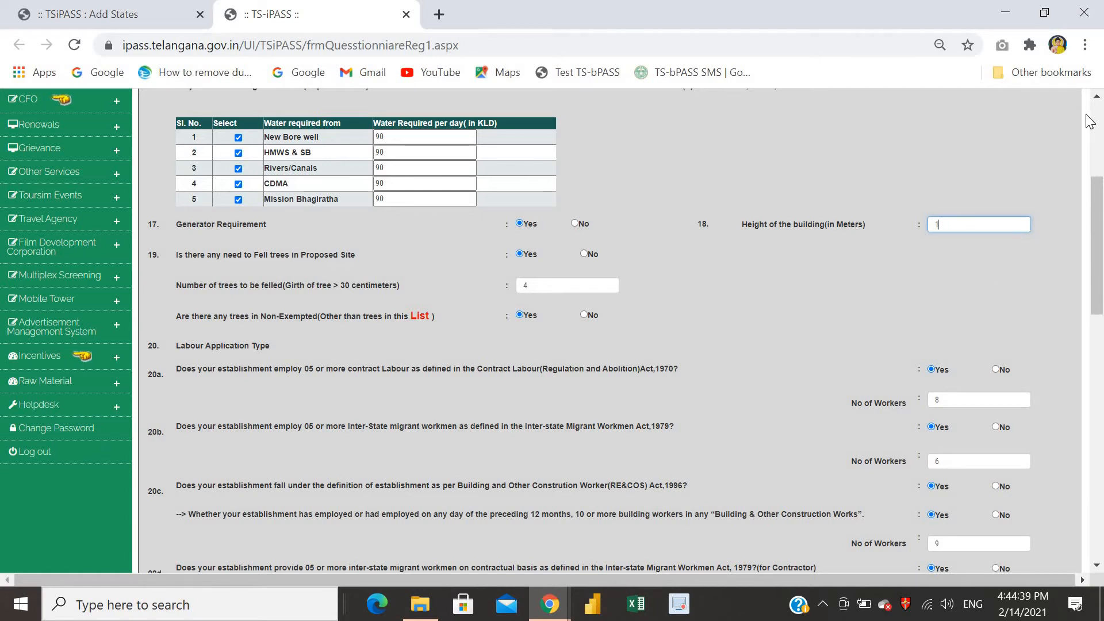
pyautogui.write('6')
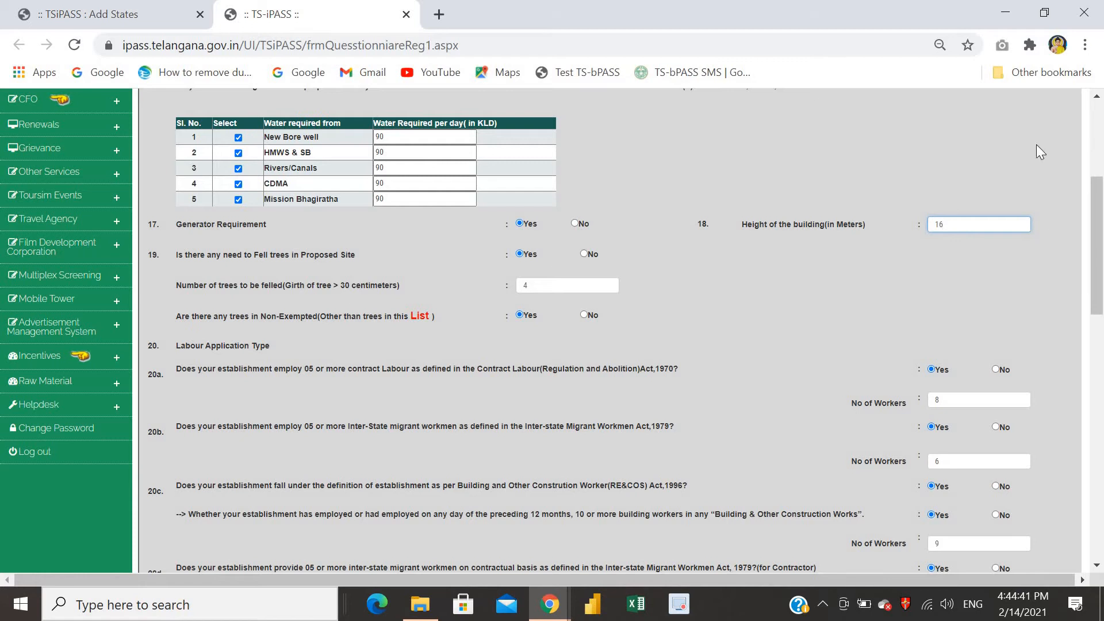
pyautogui.click(762, 303)
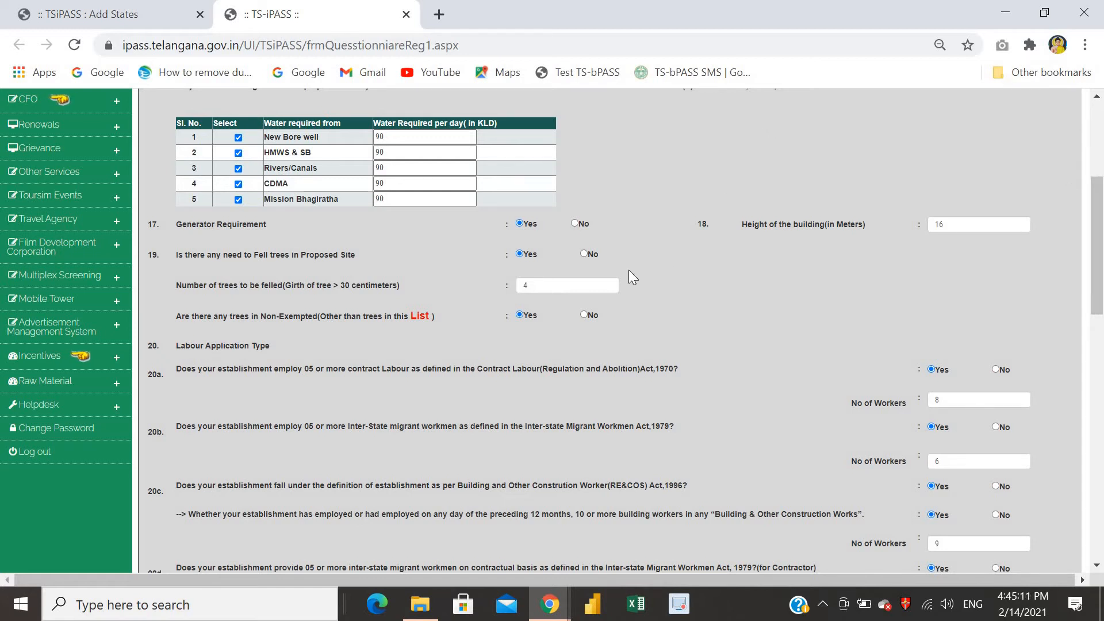
# Step: Set the number of trees to be felled to 6
pyautogui.moveTo(532, 289); pyautogui.dragTo(517, 295)
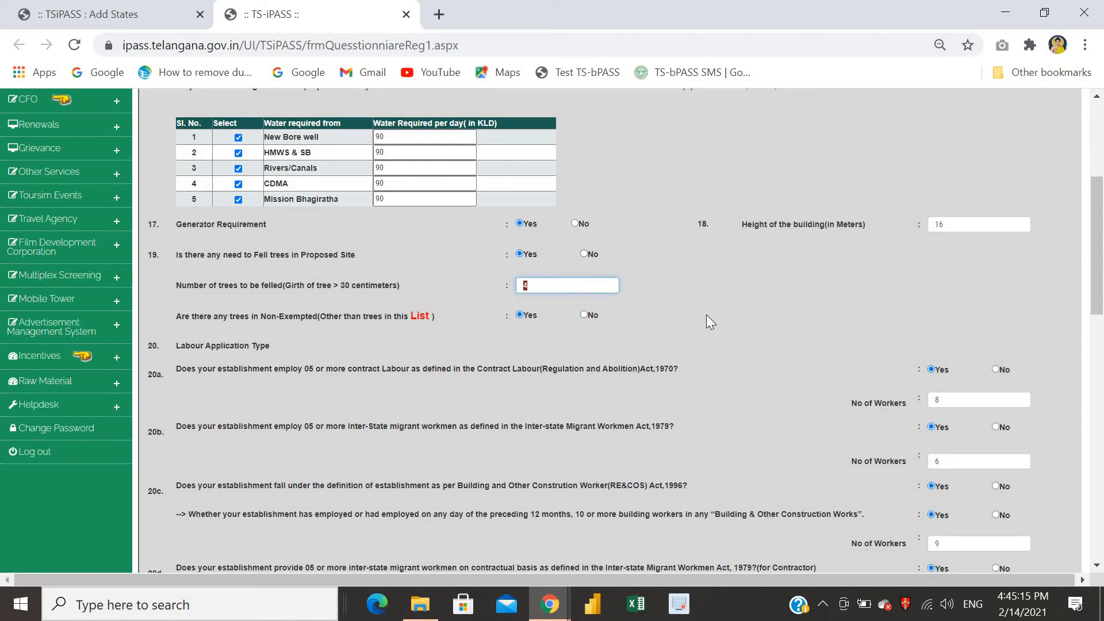
pyautogui.write('6')
pyautogui.click(707, 317)
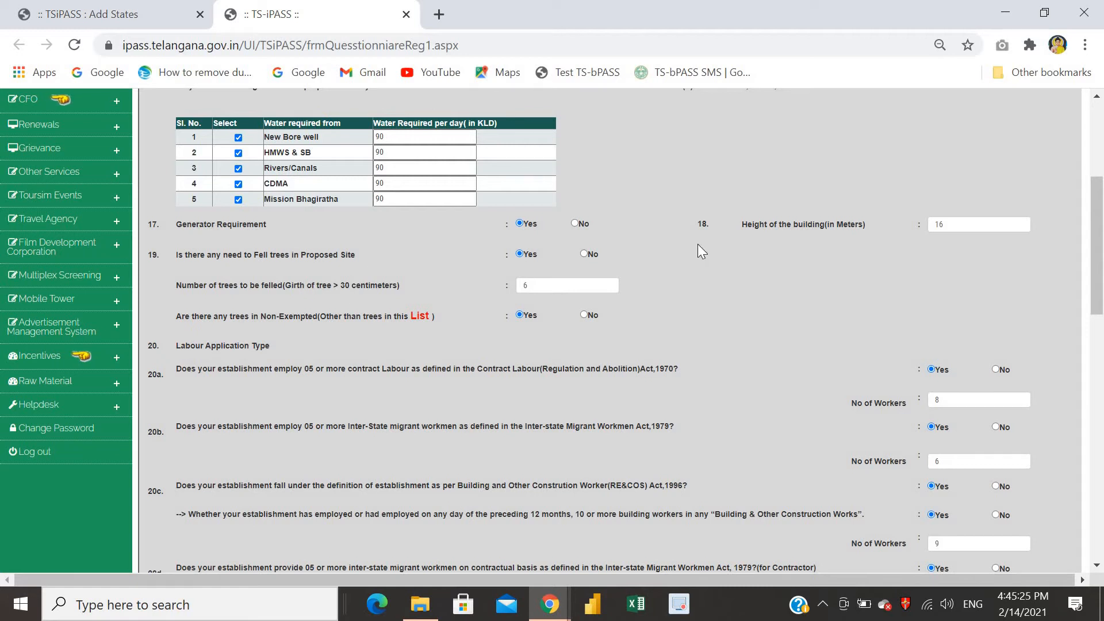
# Step: Open the linked list of exempted trees, look through its species, and return to the questionnaire
pyautogui.click(420, 318)
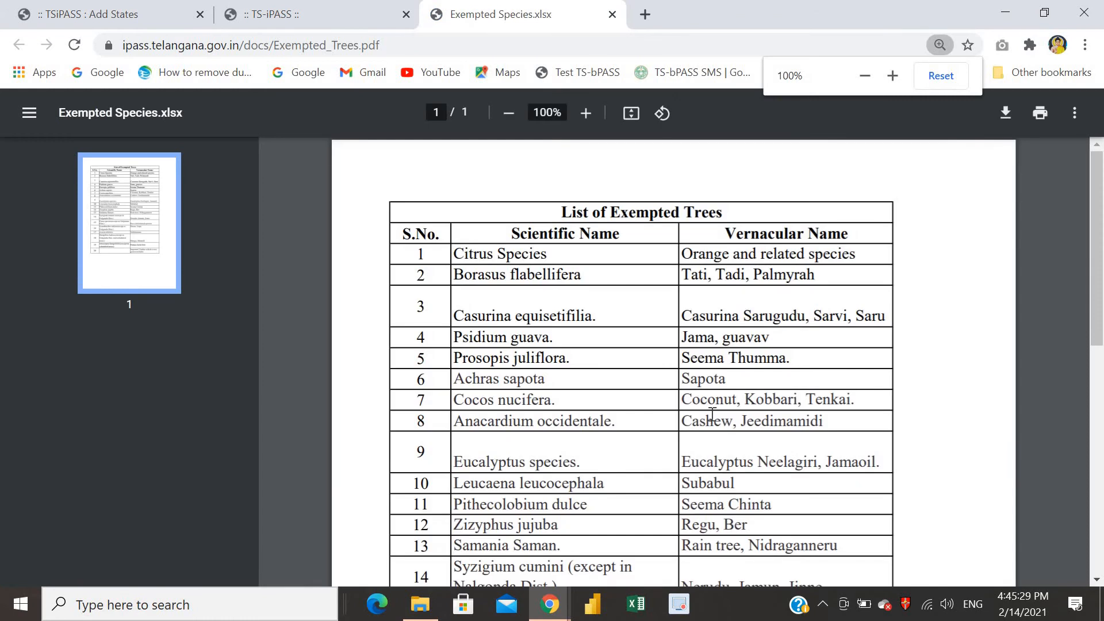
pyautogui.scroll(-3, 748, 426)
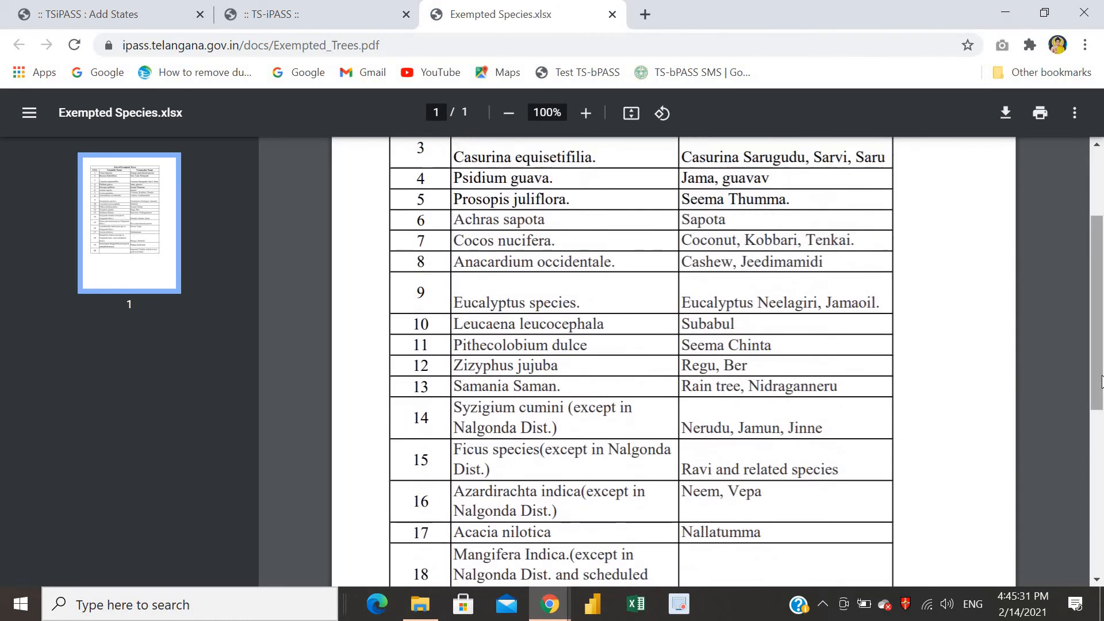
pyautogui.scroll(3, 1101, 381)
pyautogui.click(352, 14)
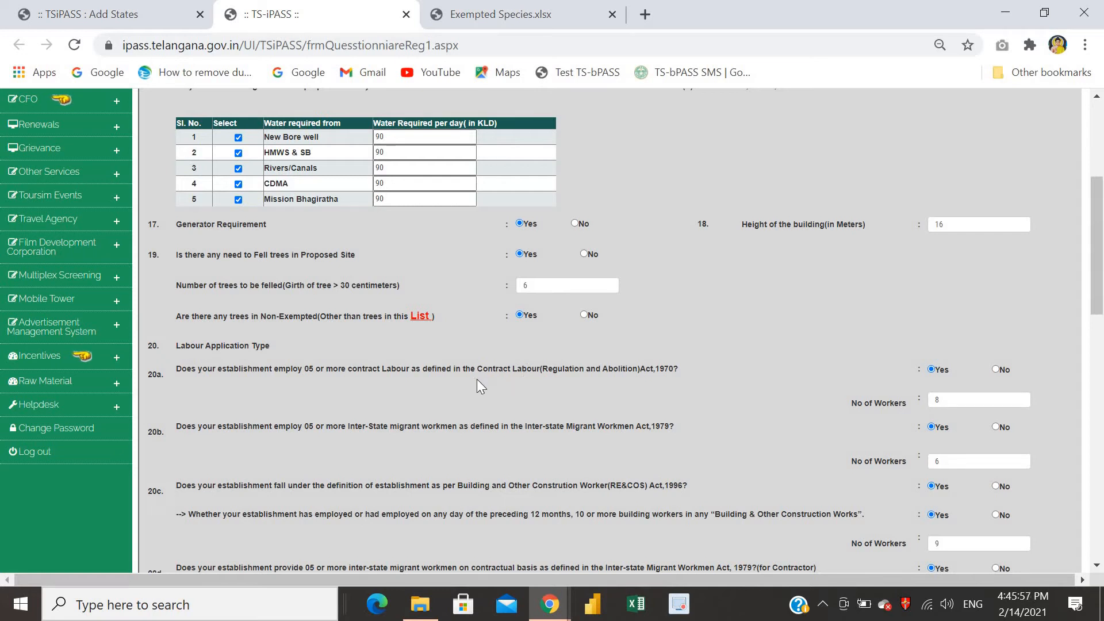
# Step: Set the number of workers to 10 for both the inter-state migrant workmen question 20b and the building and construction workers question 20c
pyautogui.scroll(-1, 437, 402)
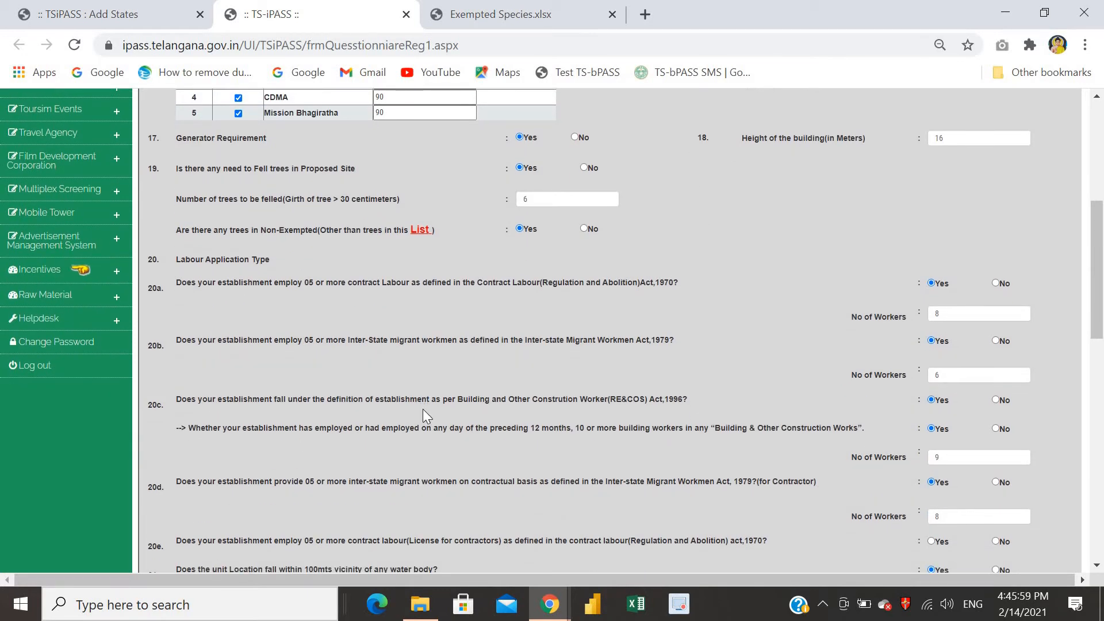
pyautogui.scroll(-1, 415, 465)
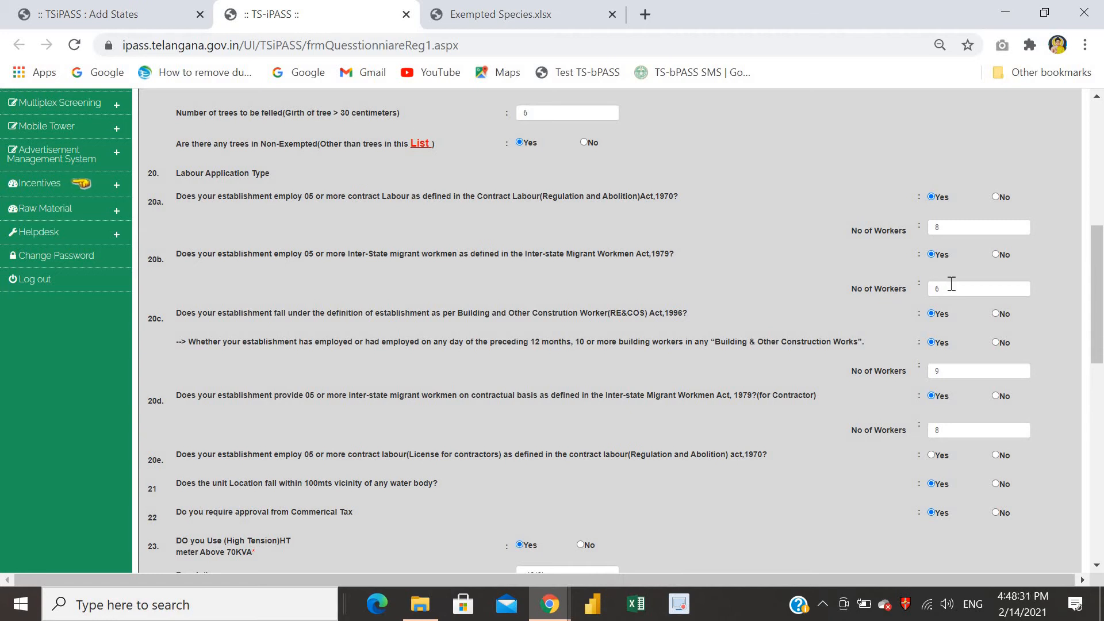
pyautogui.click(929, 291)
pyautogui.moveTo(973, 378); pyautogui.dragTo(927, 377)
pyautogui.write('1')
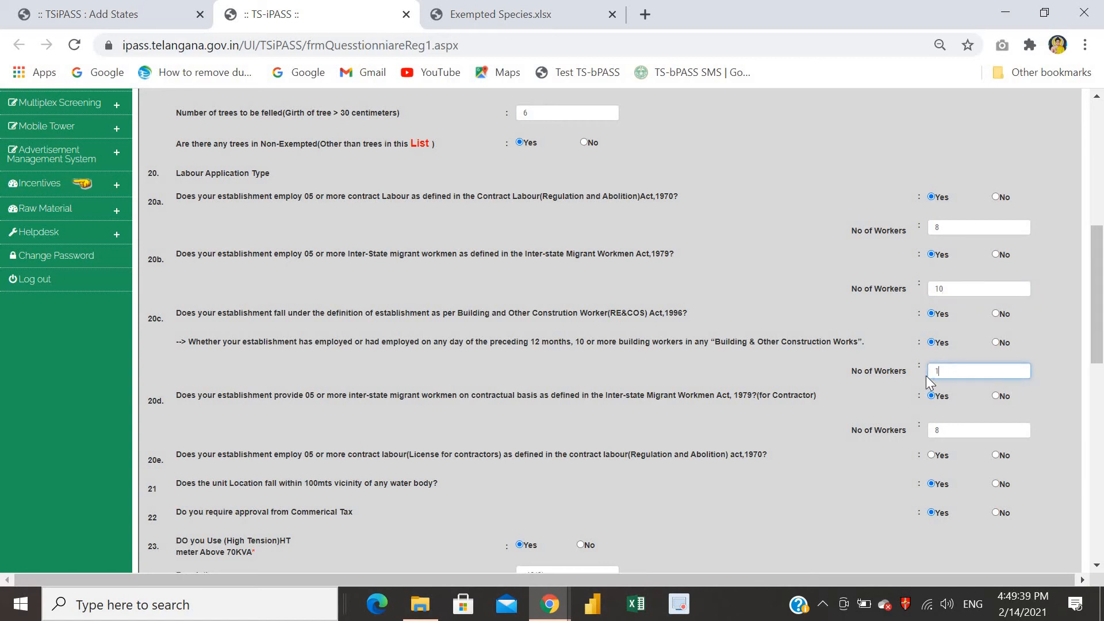
pyautogui.write('09')
pyautogui.press('BackSpace')
pyautogui.scroll(-1, 713, 503)
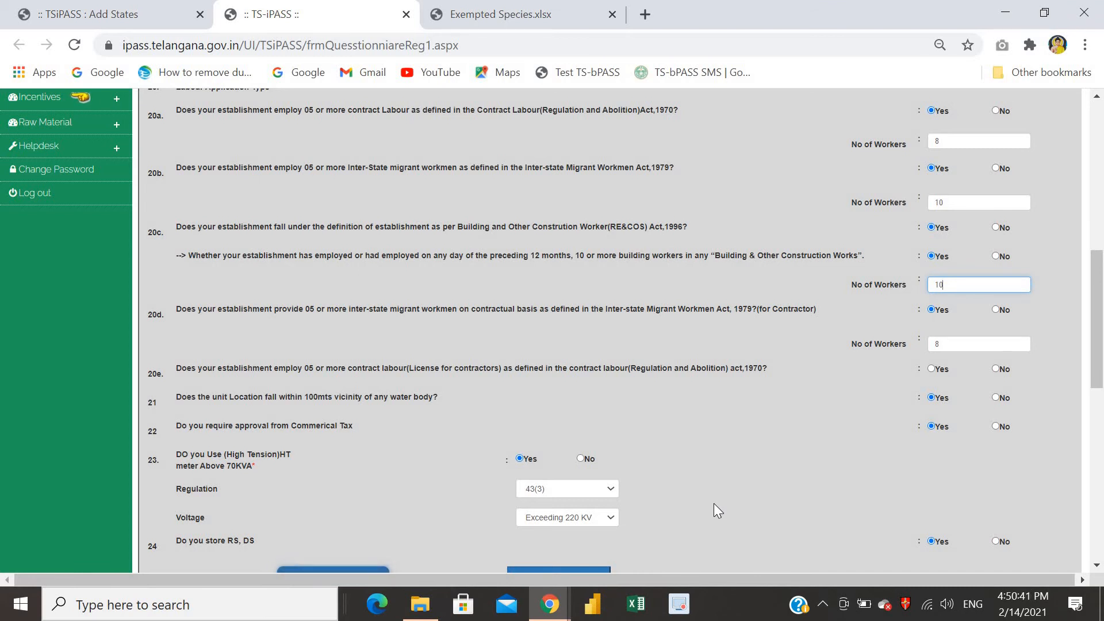
# Step: Answer Yes to contractor licence question 20e, with 8 workers and 21-02-2021 as the date of commencement of business
pyautogui.click(932, 366)
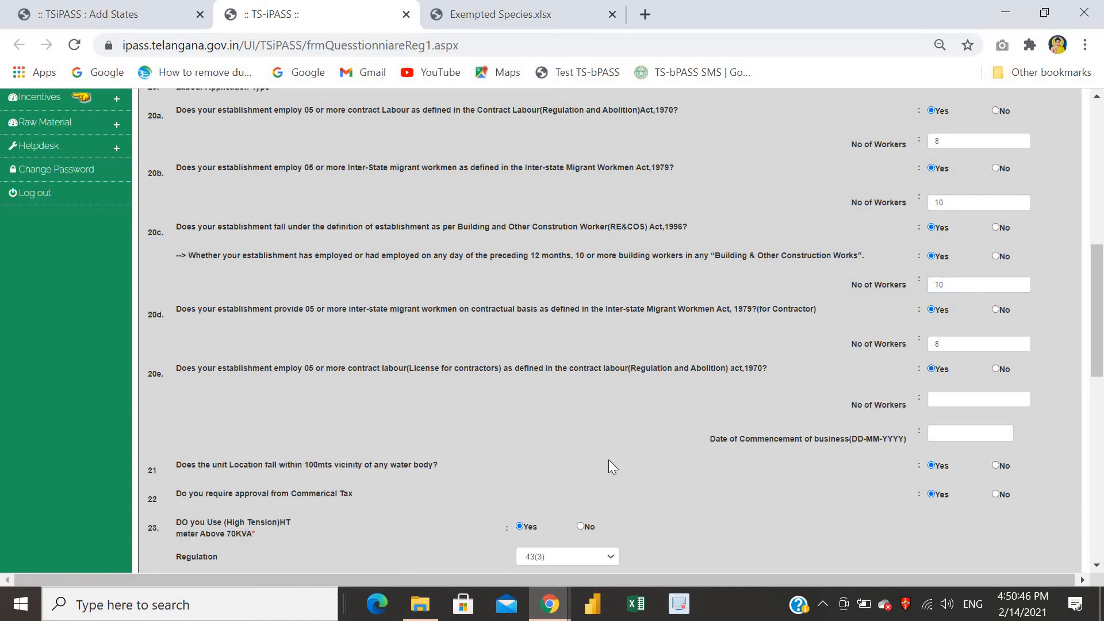
pyautogui.click(948, 399)
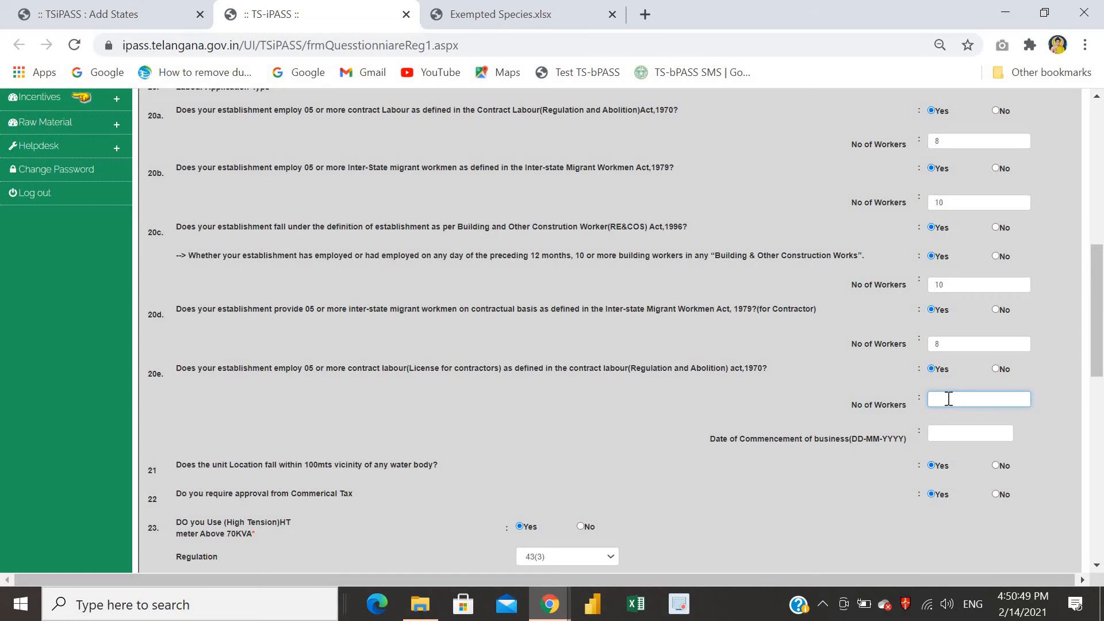
pyautogui.write('8')
pyautogui.click(948, 433)
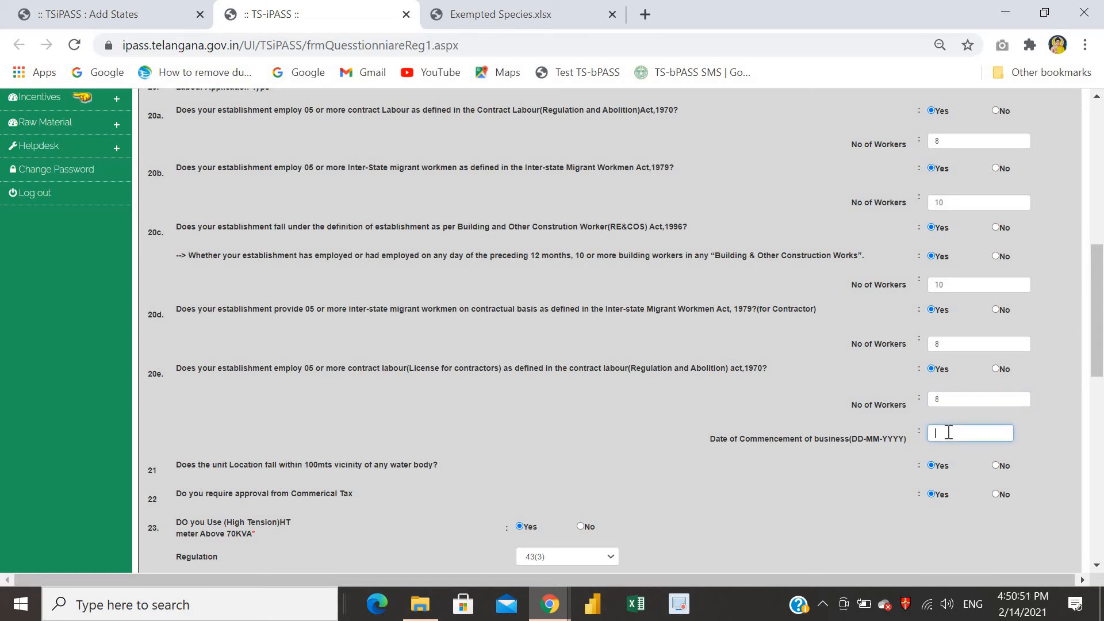
pyautogui.write('30')
pyautogui.press('BackSpace')
pyautogui.press('BackSpace')
pyautogui.write('21-020')
pyautogui.press('Home')
pyautogui.click(976, 436)
pyautogui.press('BackSpace')
pyautogui.write('-2021')
# Step: Review the project requirements answers from the power requirement down to the RS, DS storage question
pyautogui.scroll(6, 817, 515)
pyautogui.scroll(1, 1067, 269)
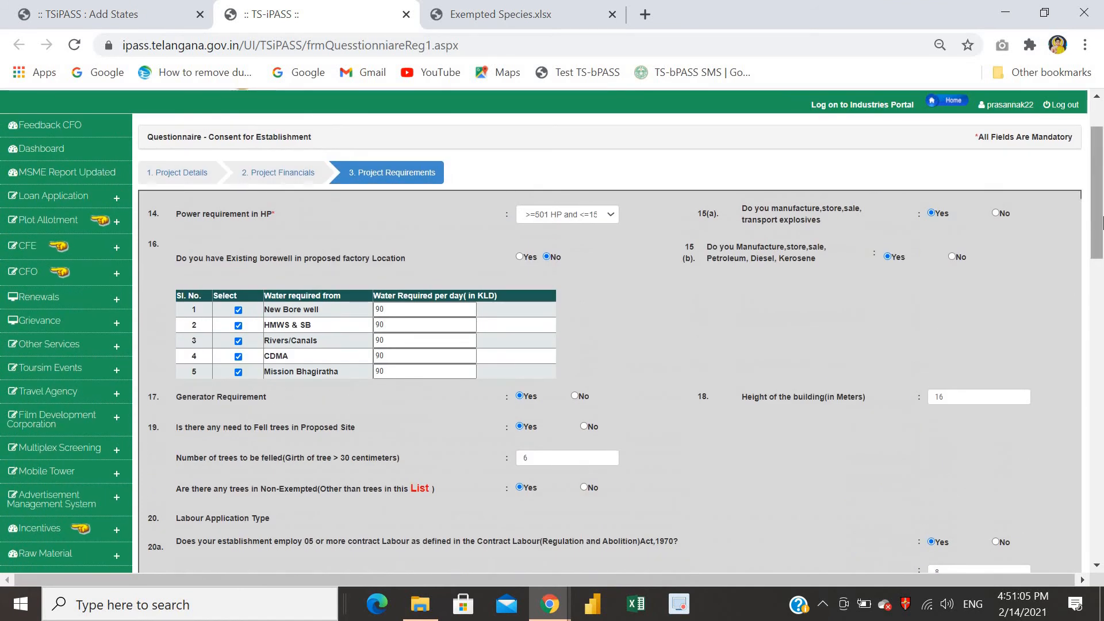
pyautogui.moveTo(1094, 229); pyautogui.dragTo(1098, 339)
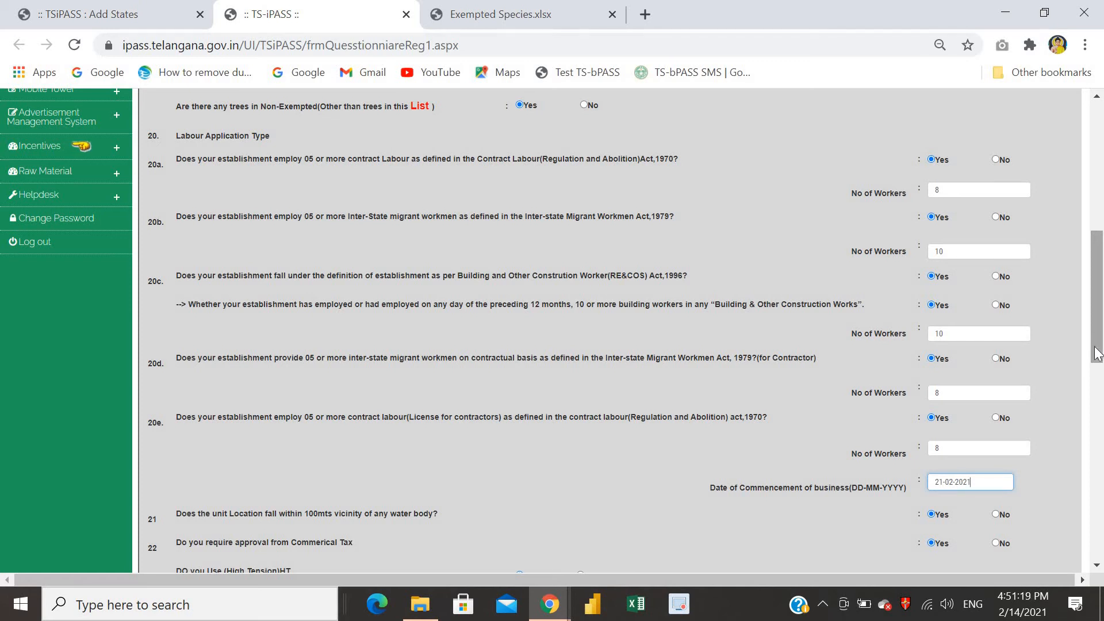
pyautogui.moveTo(1098, 339); pyautogui.dragTo(1095, 370)
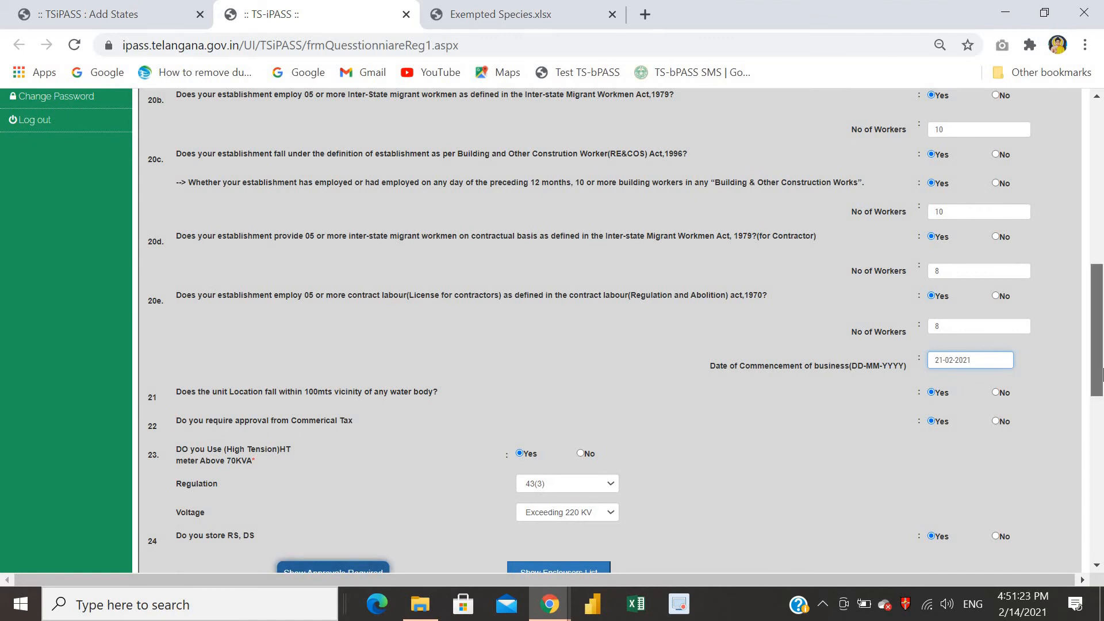
# Step: Review the water body, commercial tax and high tension meter questions, numbers 21 to 23
pyautogui.scroll(-2, 746, 312)
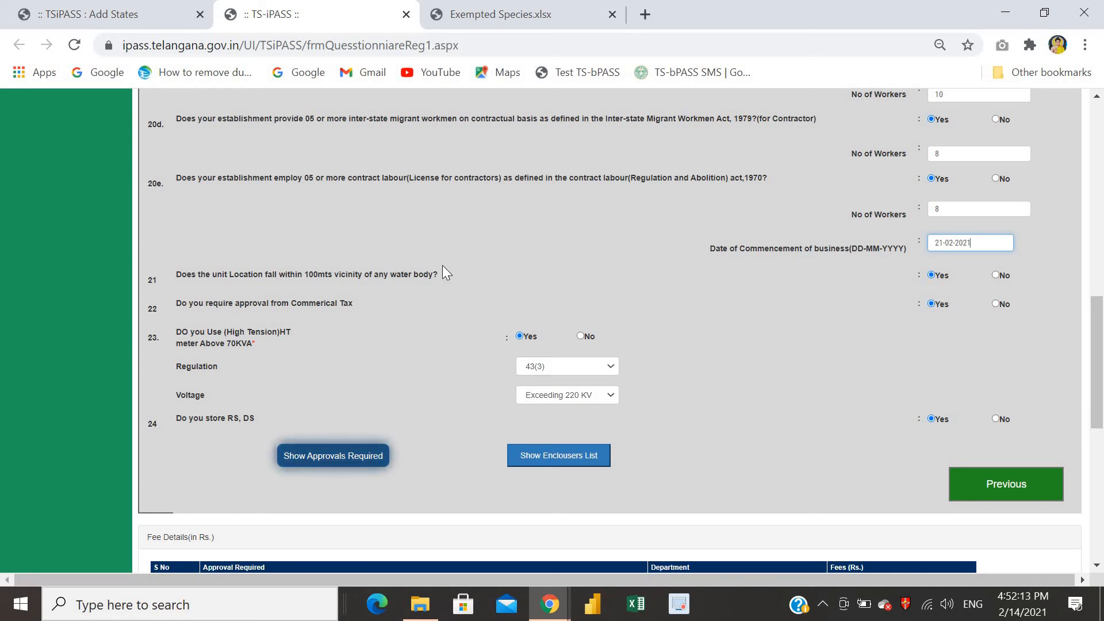
pyautogui.moveTo(458, 274); pyautogui.dragTo(313, 287)
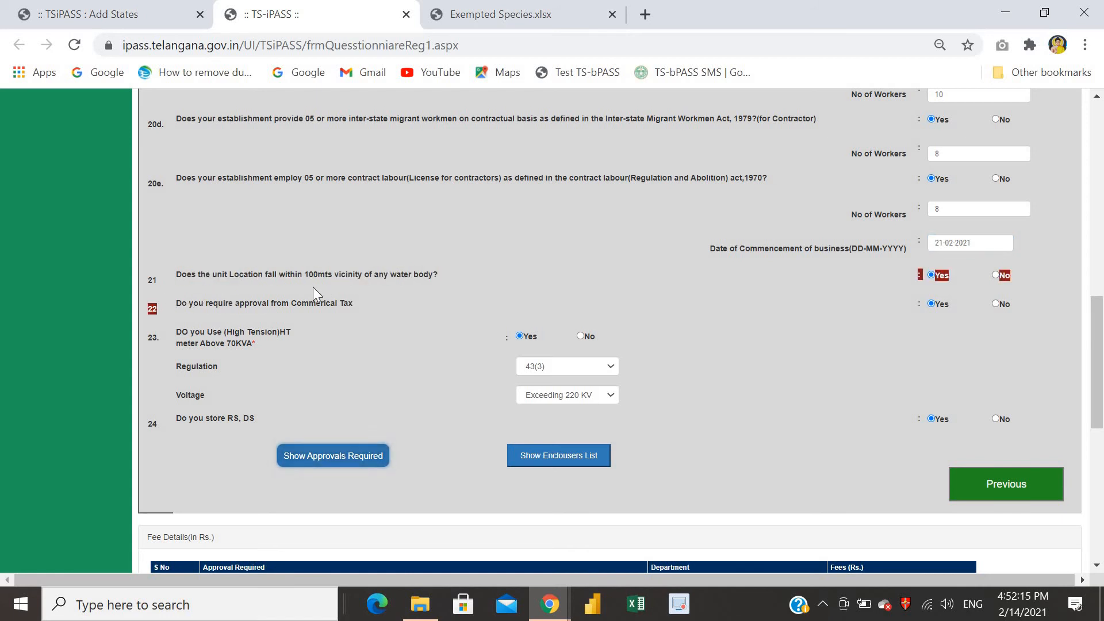
pyautogui.click(374, 282)
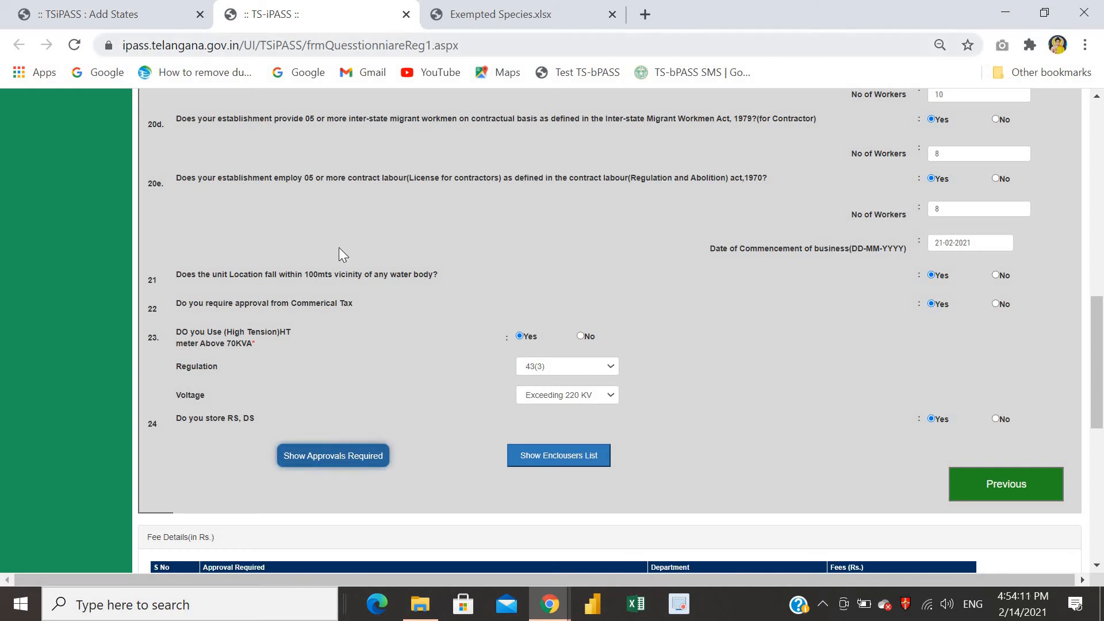
pyautogui.moveTo(176, 332); pyautogui.dragTo(263, 348)
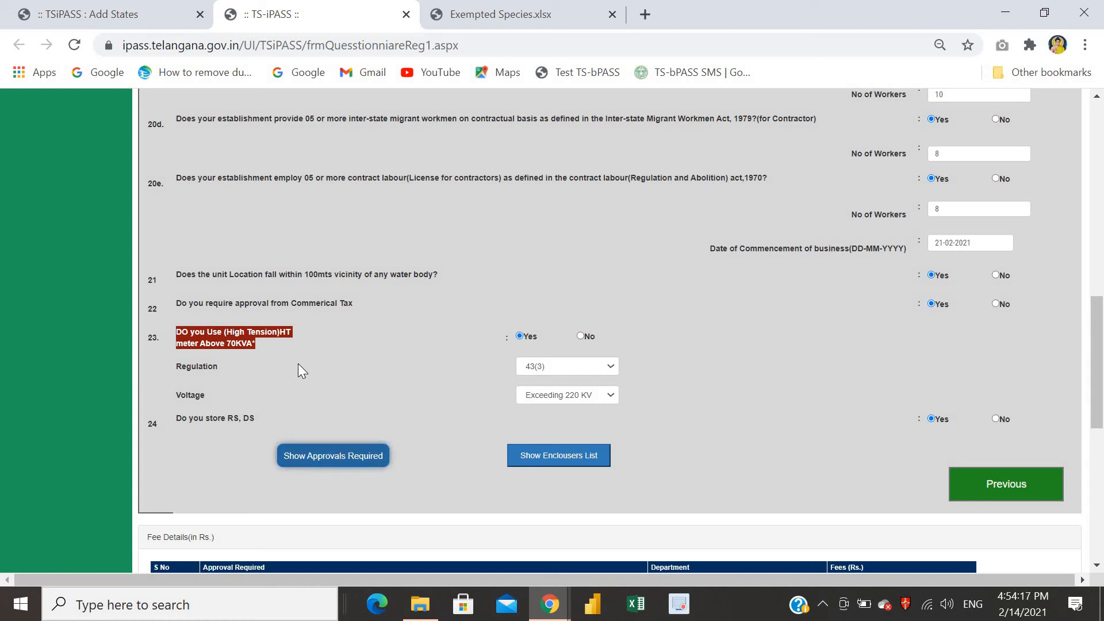
pyautogui.click(384, 343)
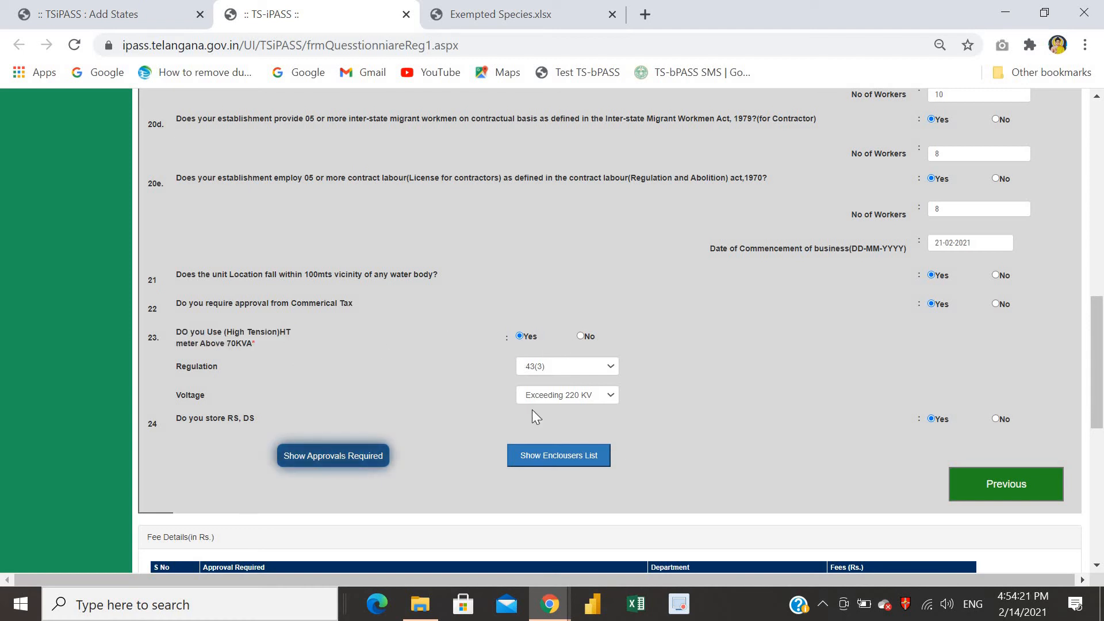
# Step: Try regulation 32 for the high tension meter in question 23, and return the regulation to 43(3)
pyautogui.click(555, 365)
pyautogui.click(557, 366)
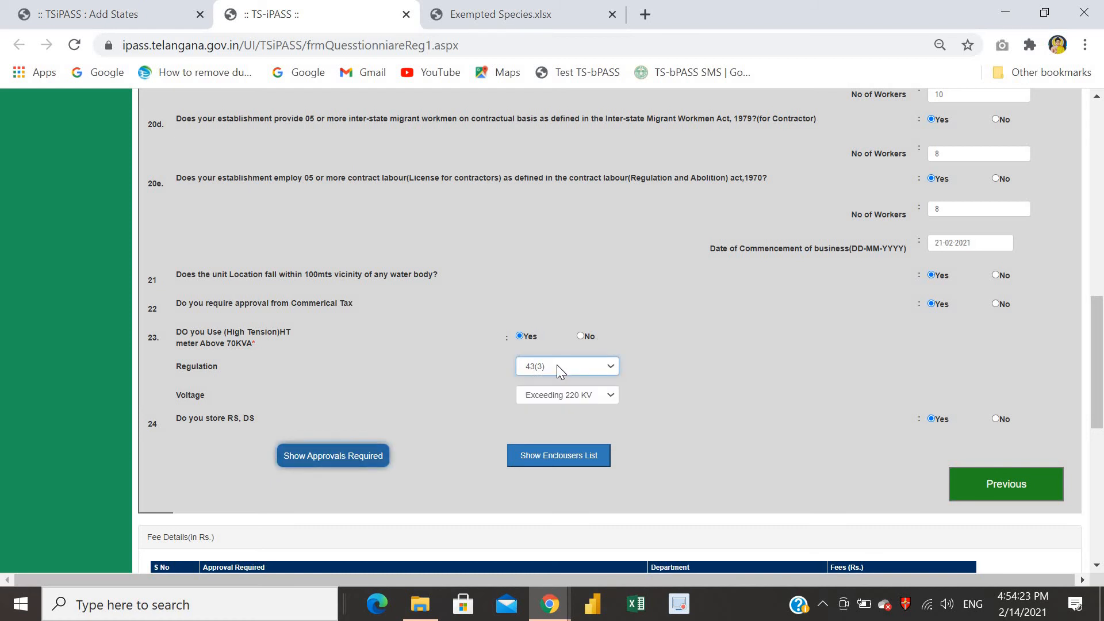
pyautogui.click(556, 364)
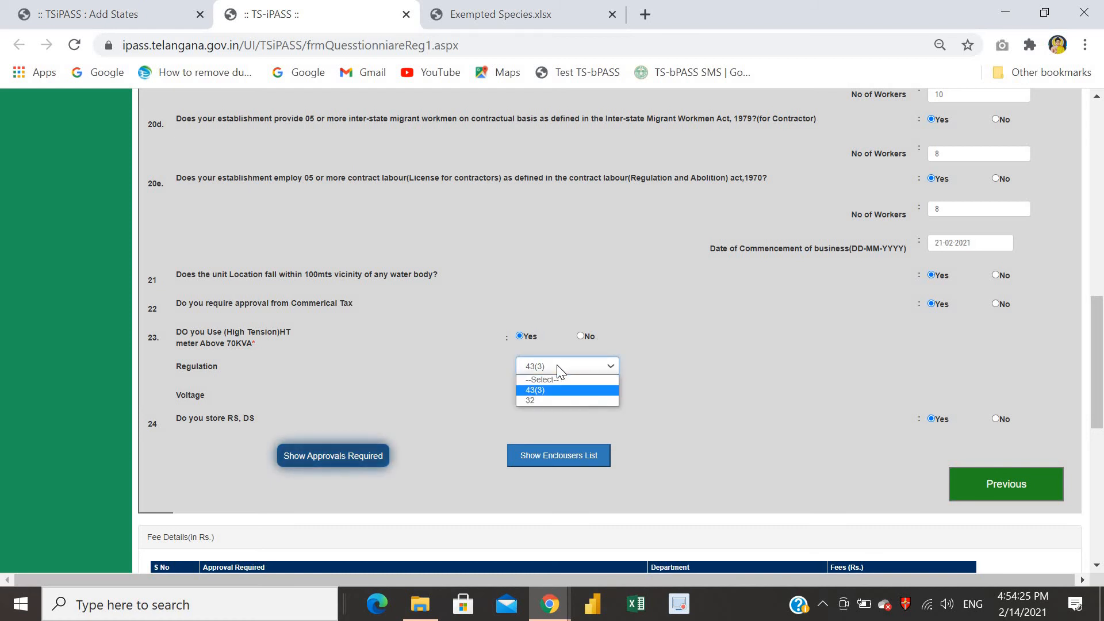
pyautogui.click(557, 366)
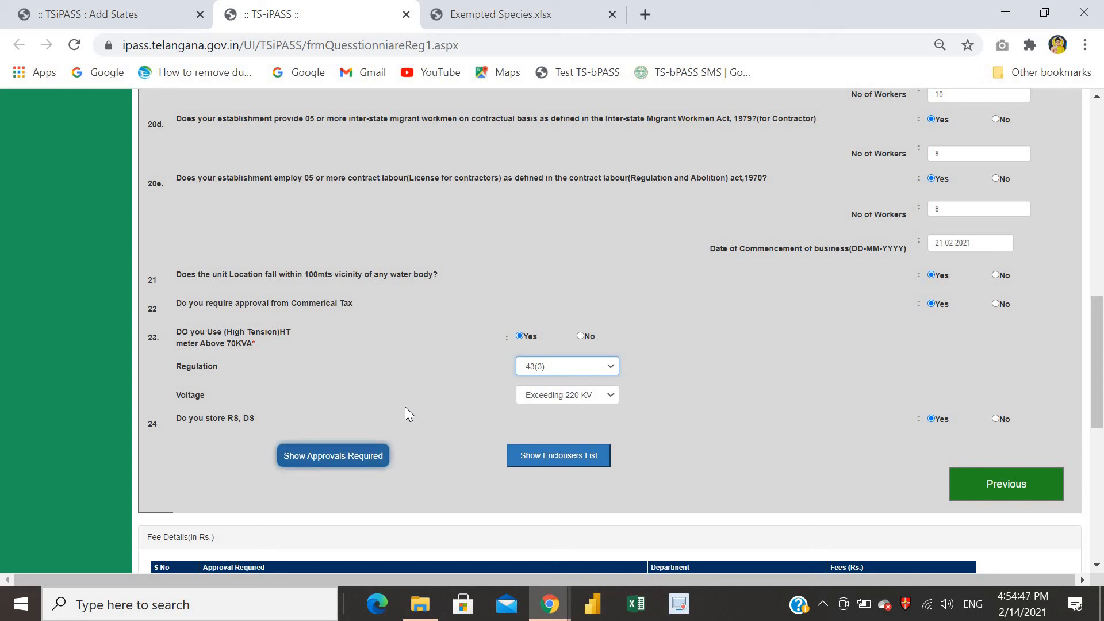
pyautogui.click(598, 366)
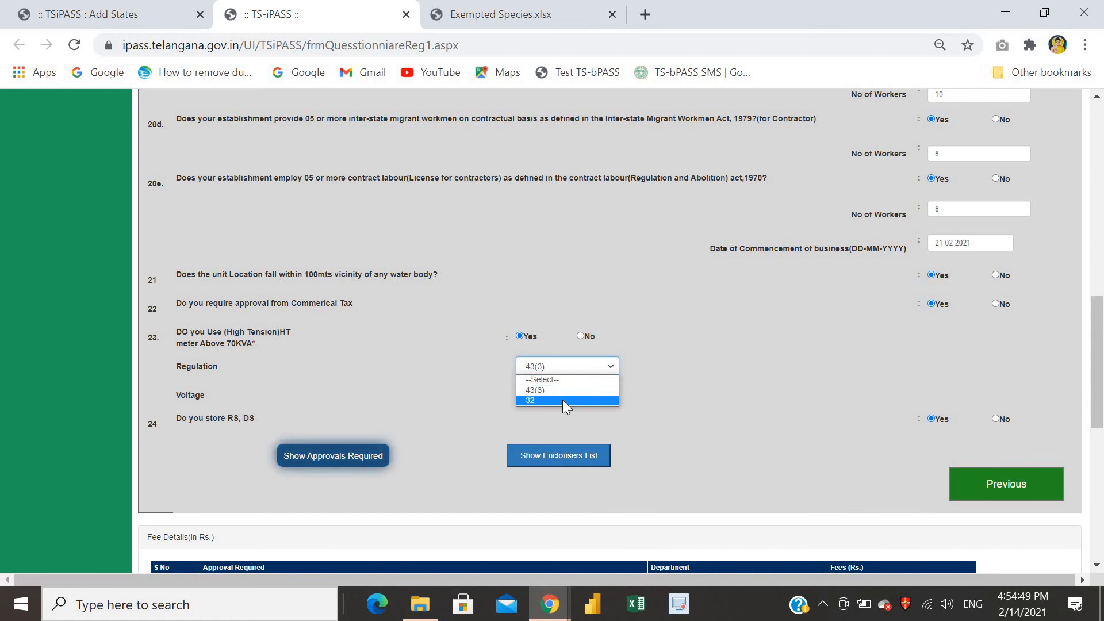
pyautogui.click(561, 399)
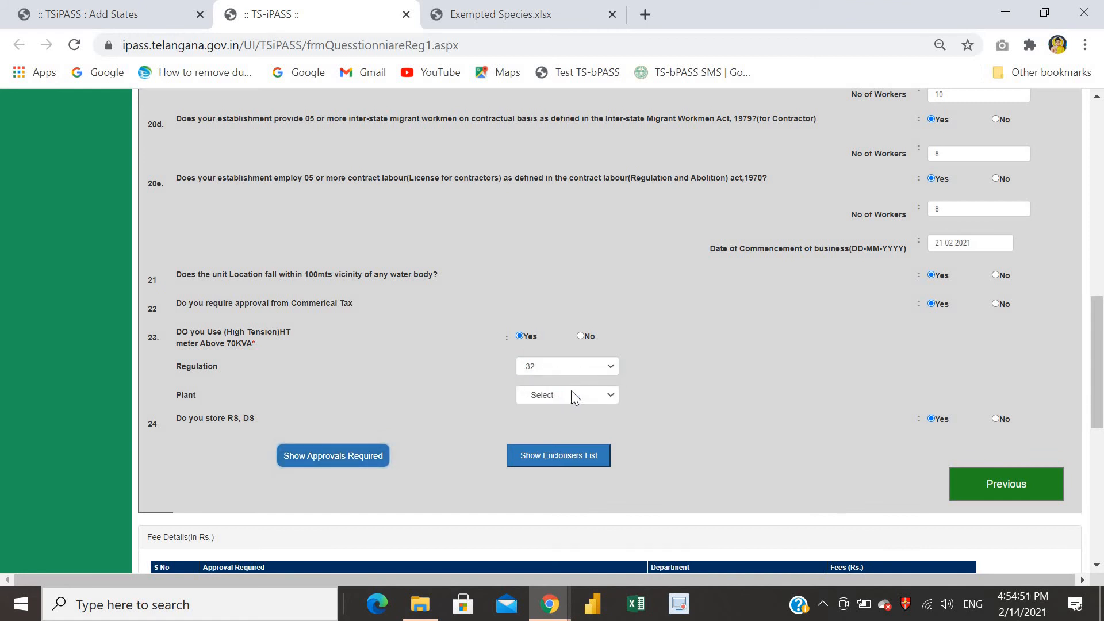
pyautogui.click(583, 363)
pyautogui.click(556, 391)
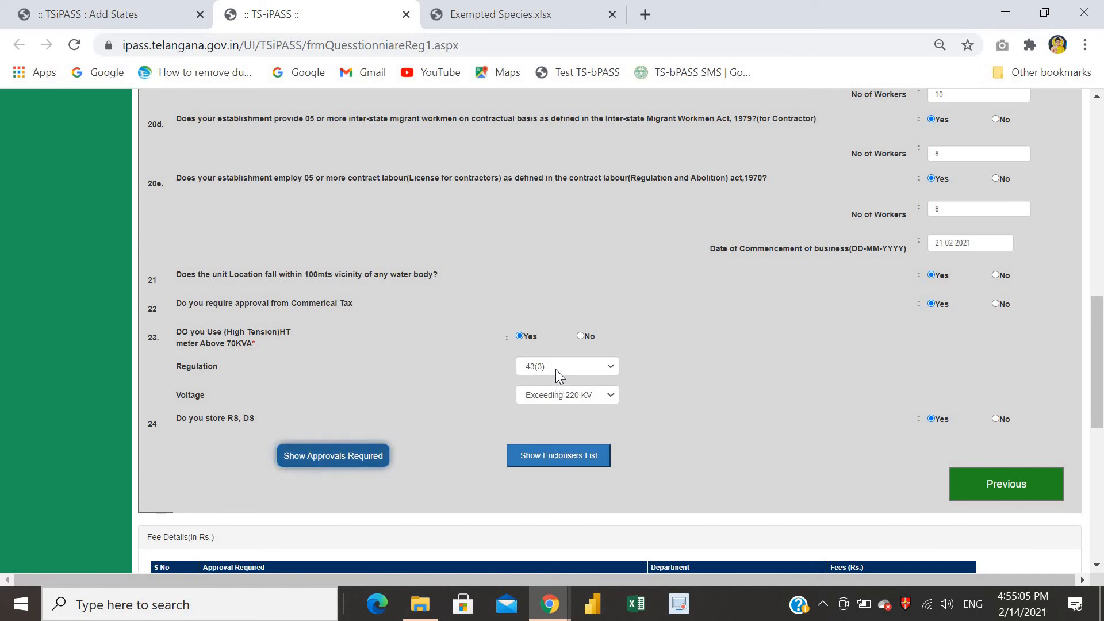
pyautogui.click(556, 371)
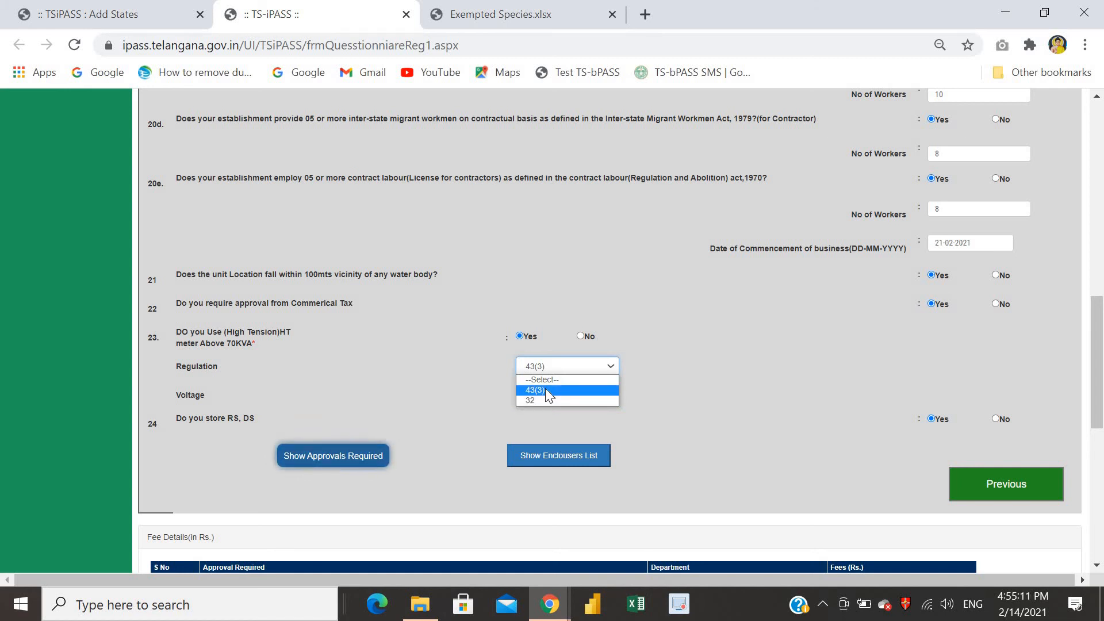
pyautogui.click(545, 390)
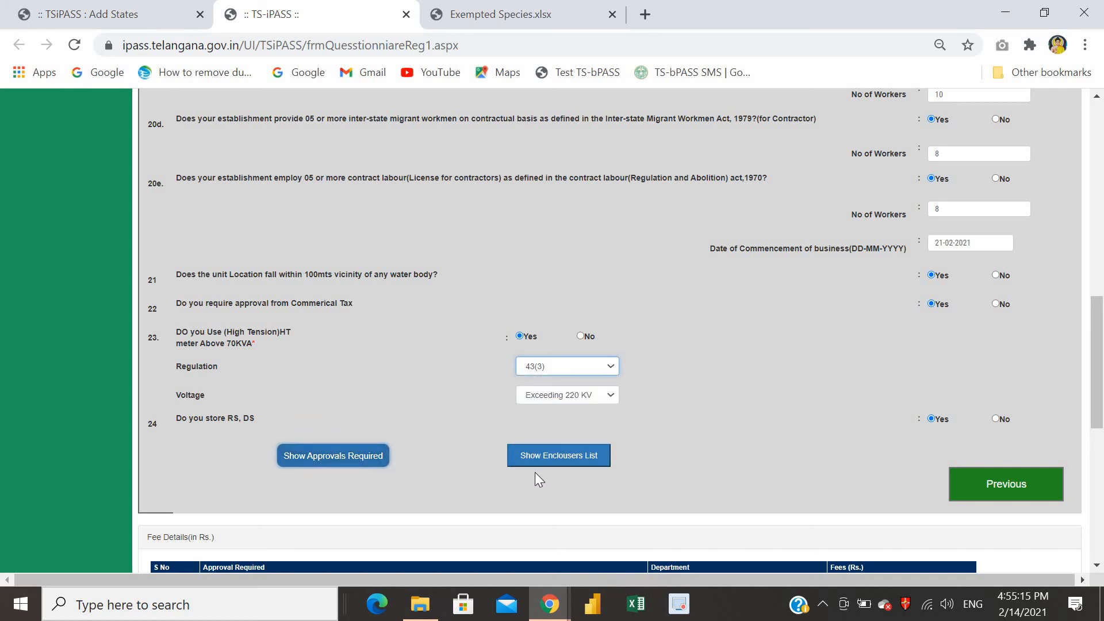
# Step: Look through the voltage options, keep Exceeding 220 KV, and show the approvals required for the project
pyautogui.click(561, 389)
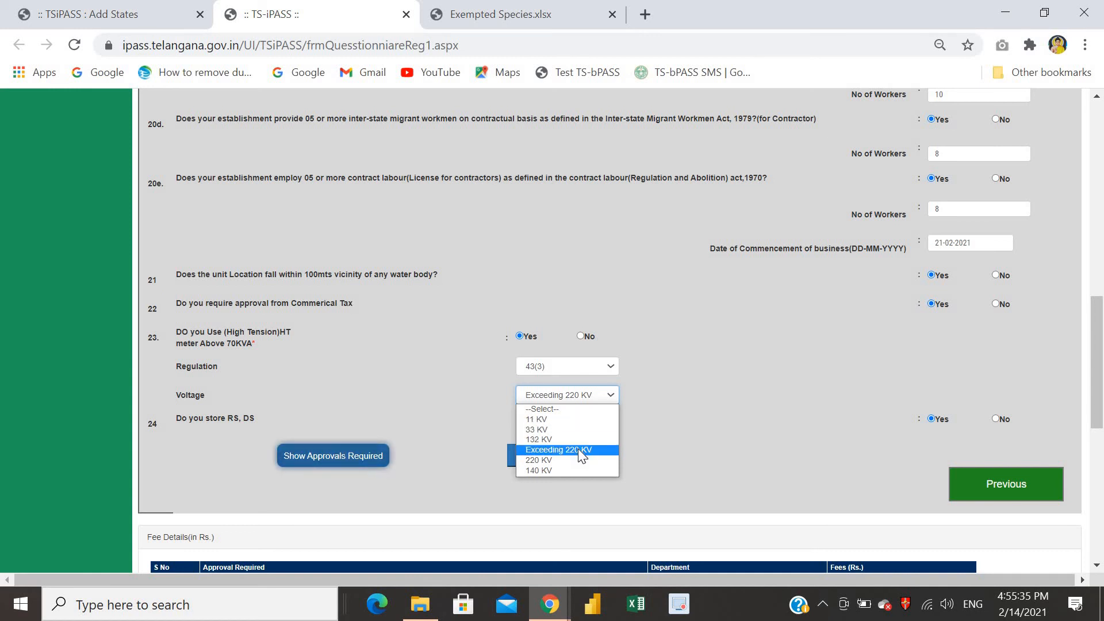
pyautogui.click(698, 433)
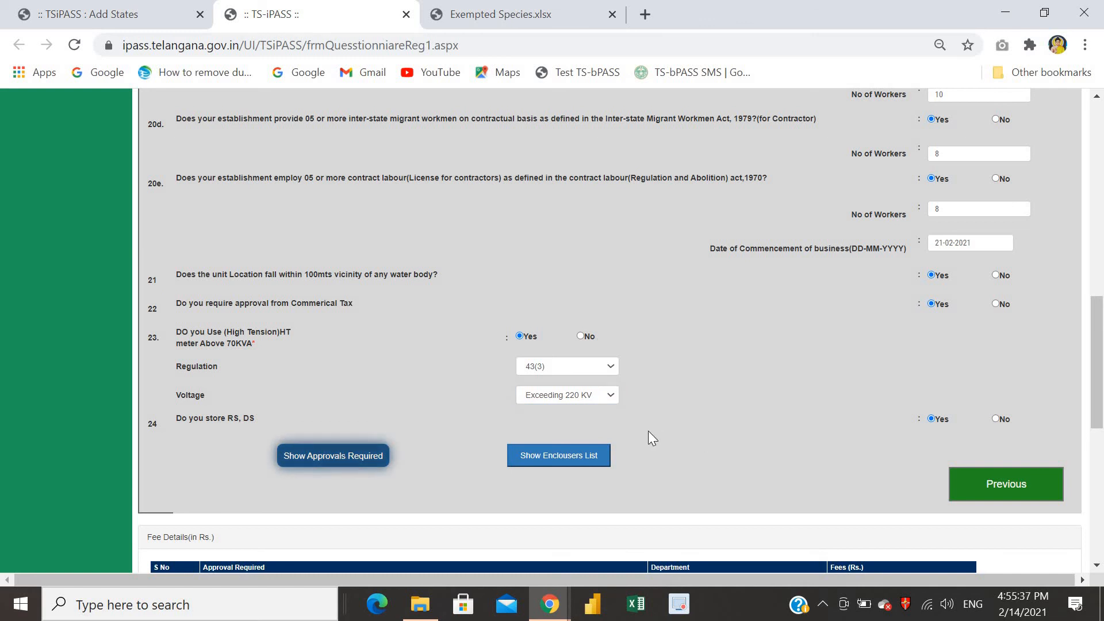
pyautogui.click(345, 458)
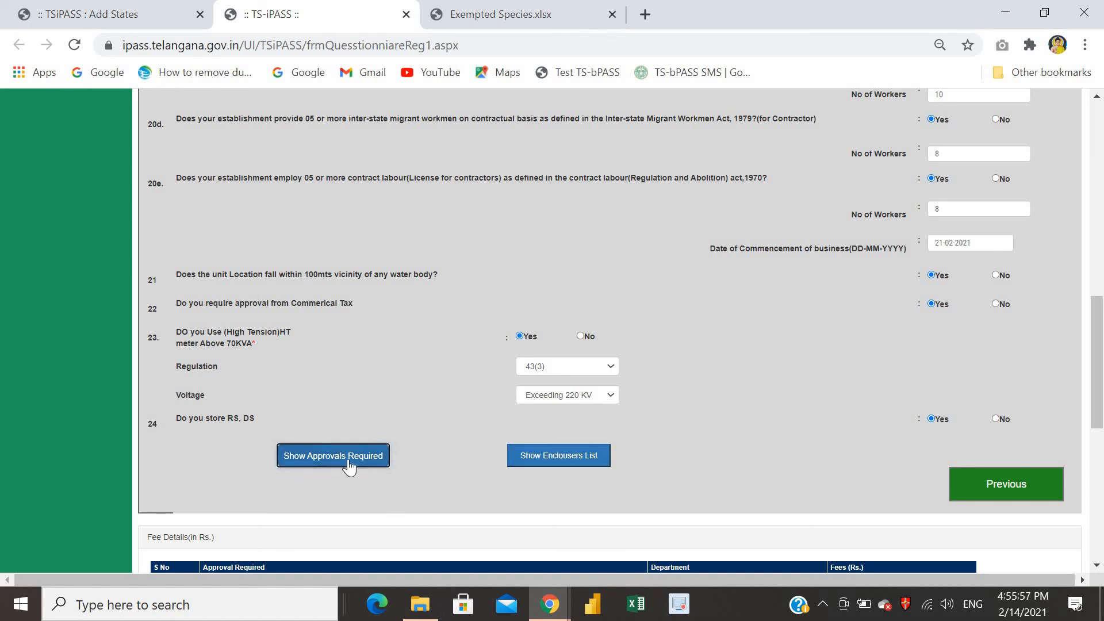
# Step: Review the Fee Details table of required approvals, including the service connection, pollution control and ground water entries
pyautogui.scroll(-2, 369, 476)
pyautogui.scroll(-3, 370, 480)
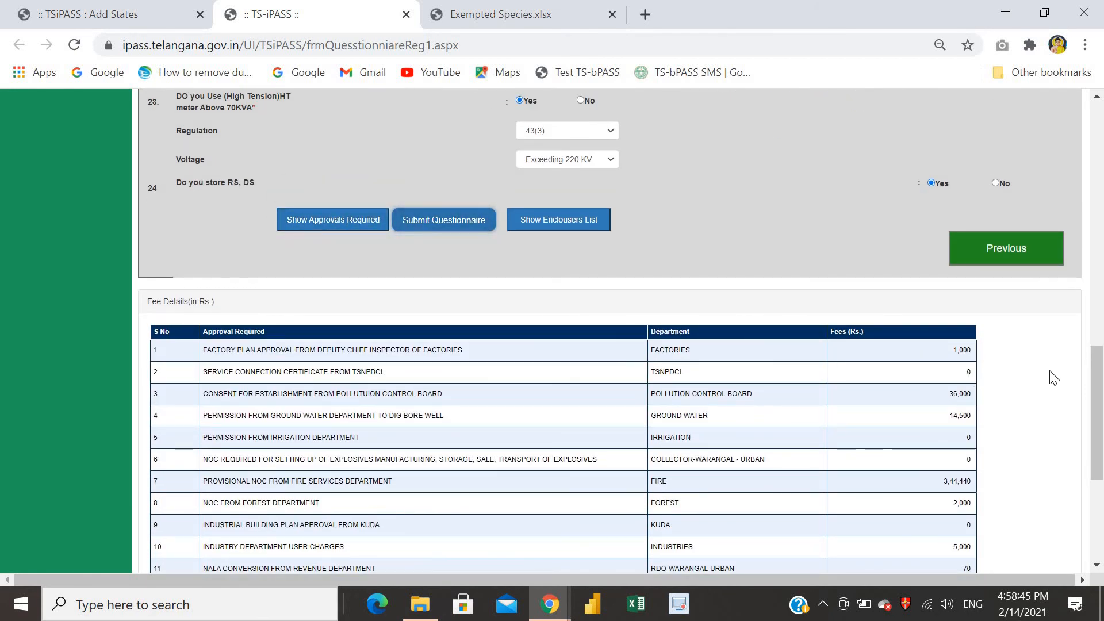
pyautogui.moveTo(1102, 454); pyautogui.dragTo(1092, 399)
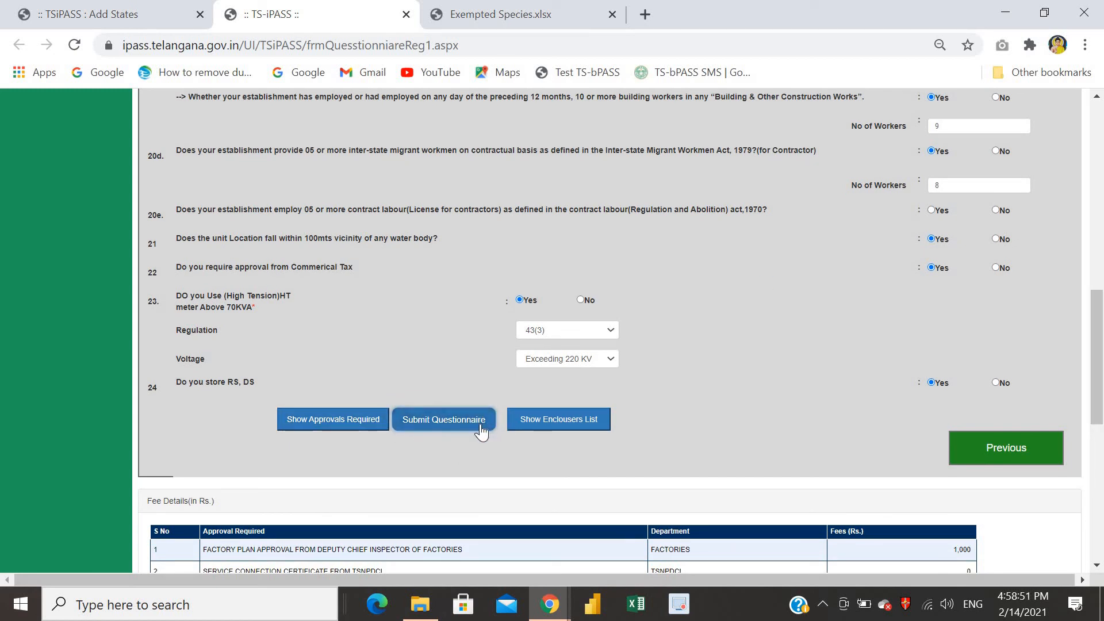
pyautogui.scroll(-6, 1096, 397)
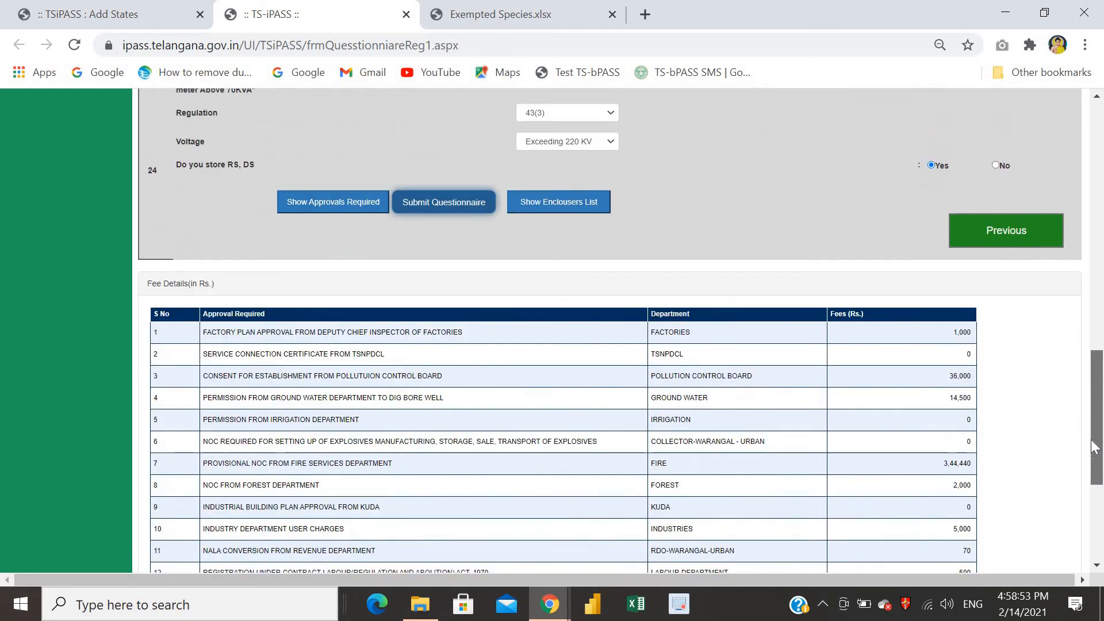
pyautogui.scroll(-3, 1100, 470)
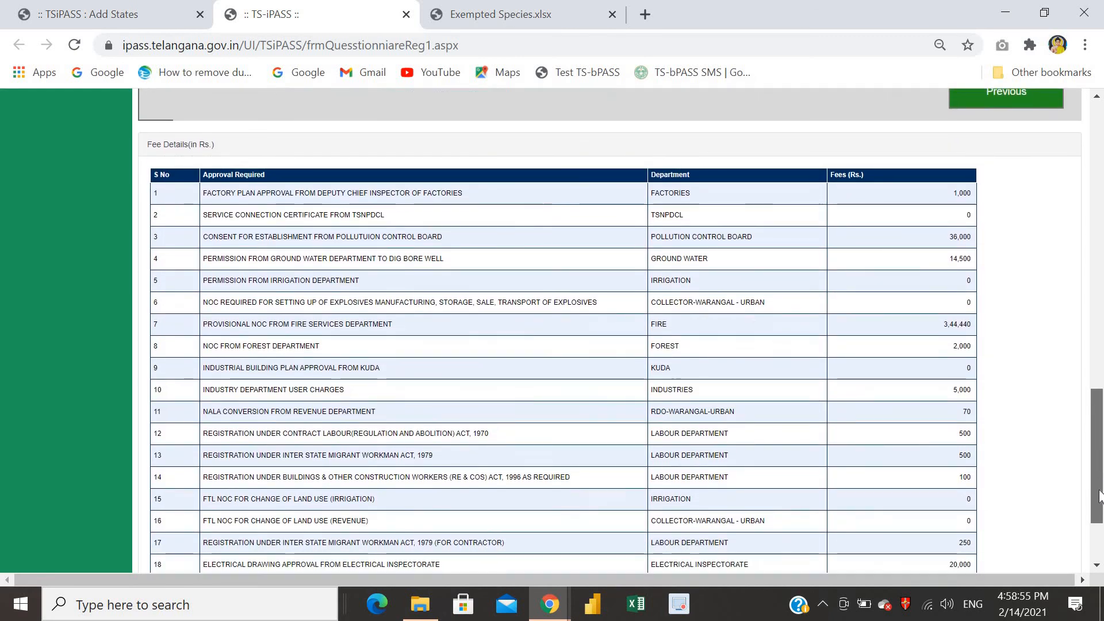
pyautogui.scroll(1, 1079, 492)
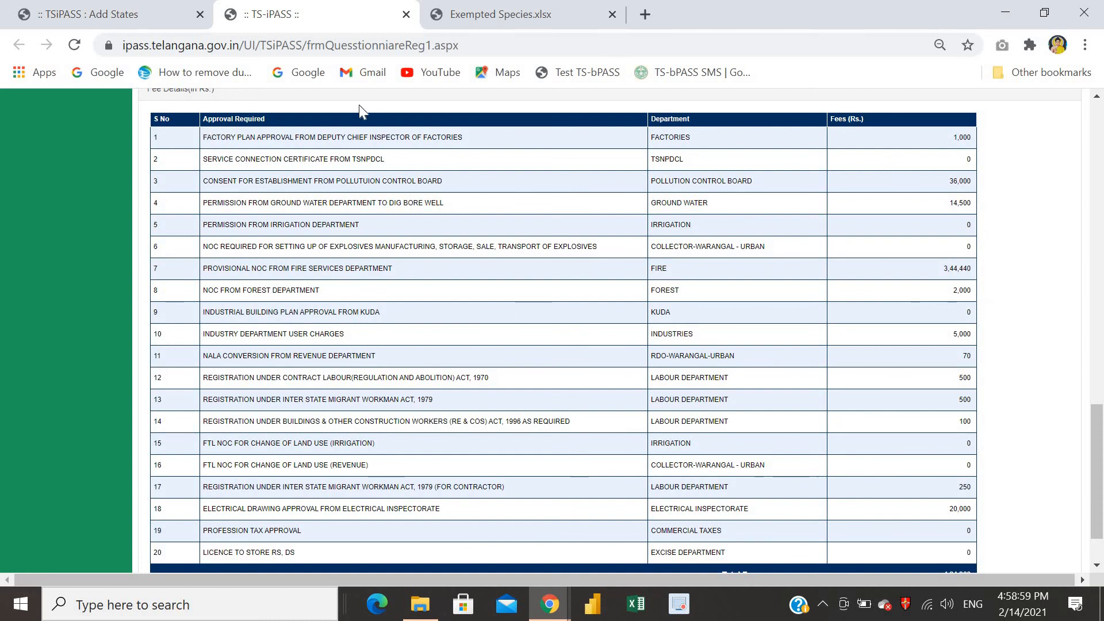
pyautogui.moveTo(359, 104); pyautogui.dragTo(354, 131)
pyautogui.scroll(3, 344, 345)
pyautogui.click(380, 333)
pyautogui.moveTo(406, 326); pyautogui.dragTo(366, 329)
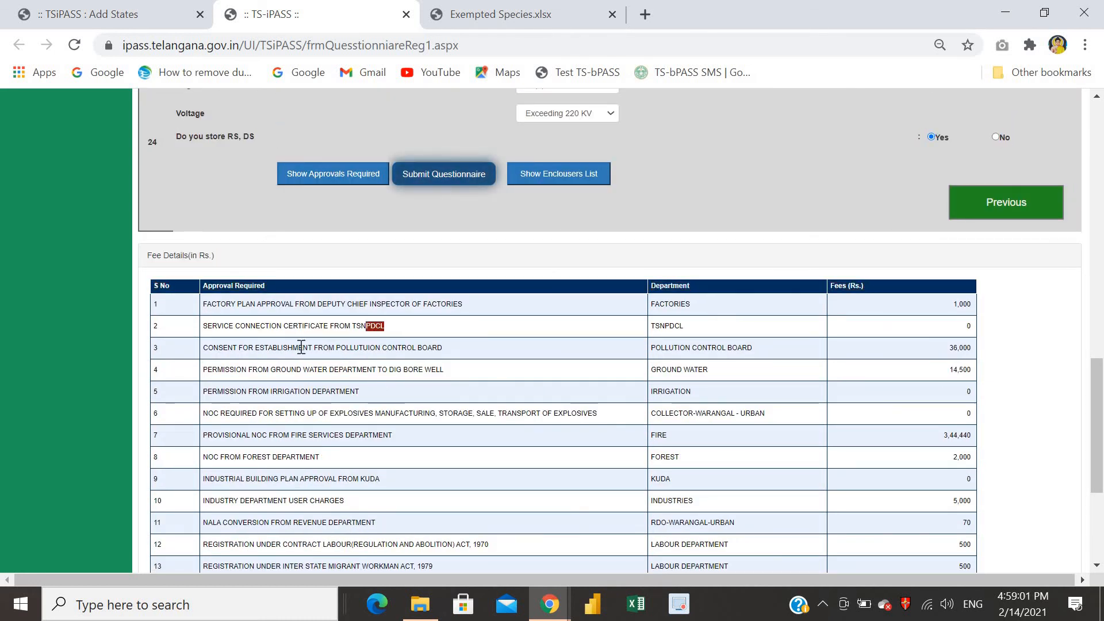
pyautogui.moveTo(301, 348); pyautogui.dragTo(301, 348)
pyautogui.click(453, 370)
pyautogui.scroll(-3, 464, 382)
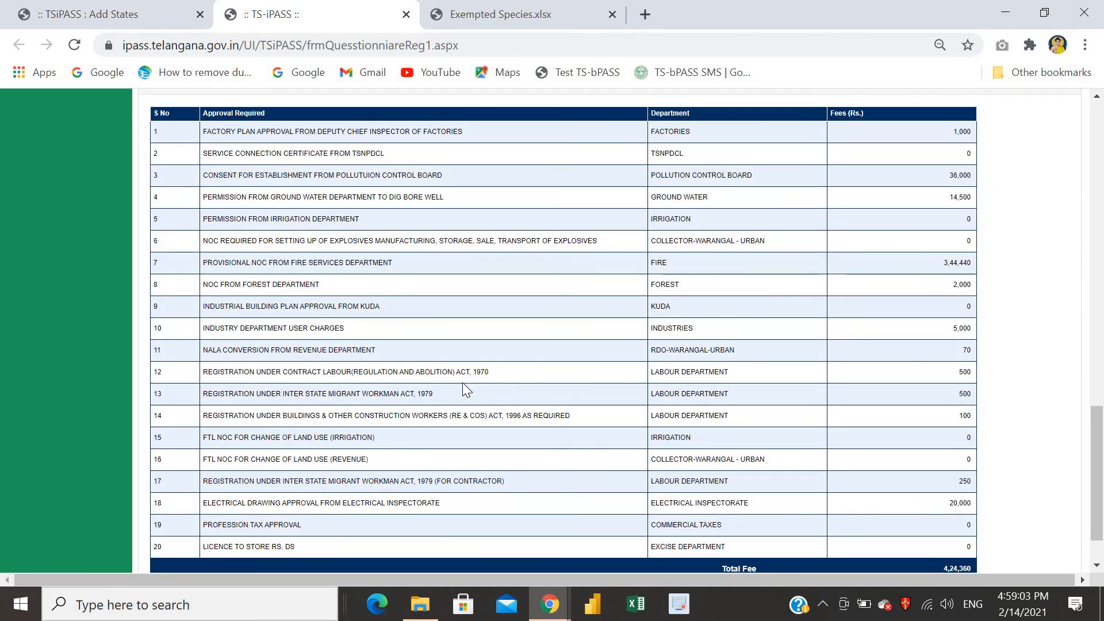
# Step: Examine the remaining approvals in the fee table, including the NALA conversion and labour registrations, down to the total fee
pyautogui.moveTo(386, 181); pyautogui.dragTo(228, 180)
pyautogui.moveTo(460, 197); pyautogui.dragTo(268, 199)
pyautogui.click(371, 212)
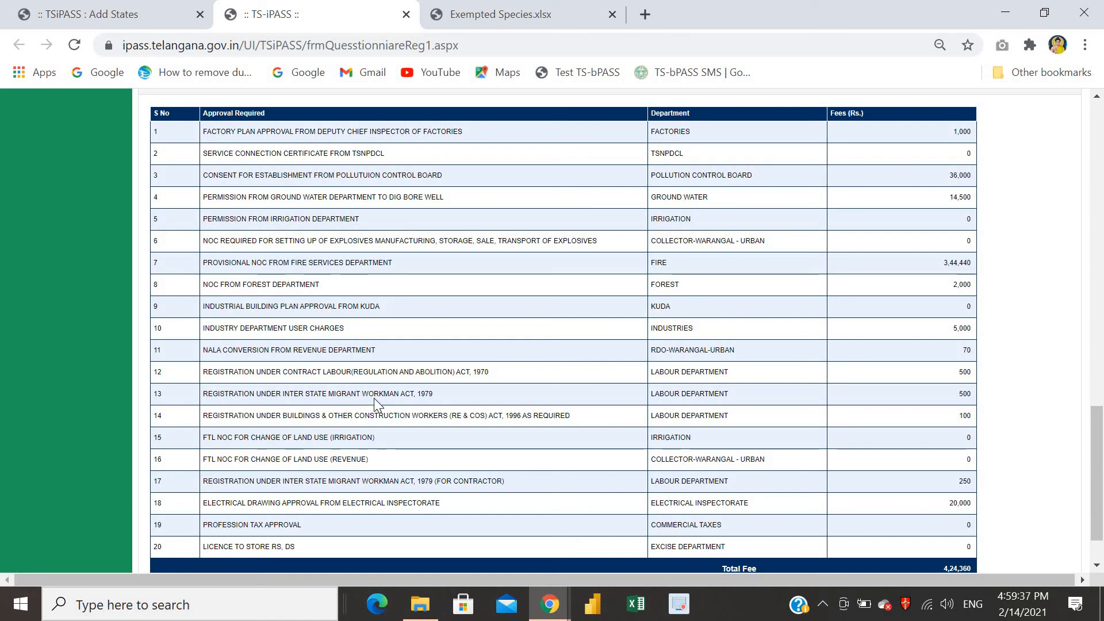
pyautogui.scroll(-1, 374, 398)
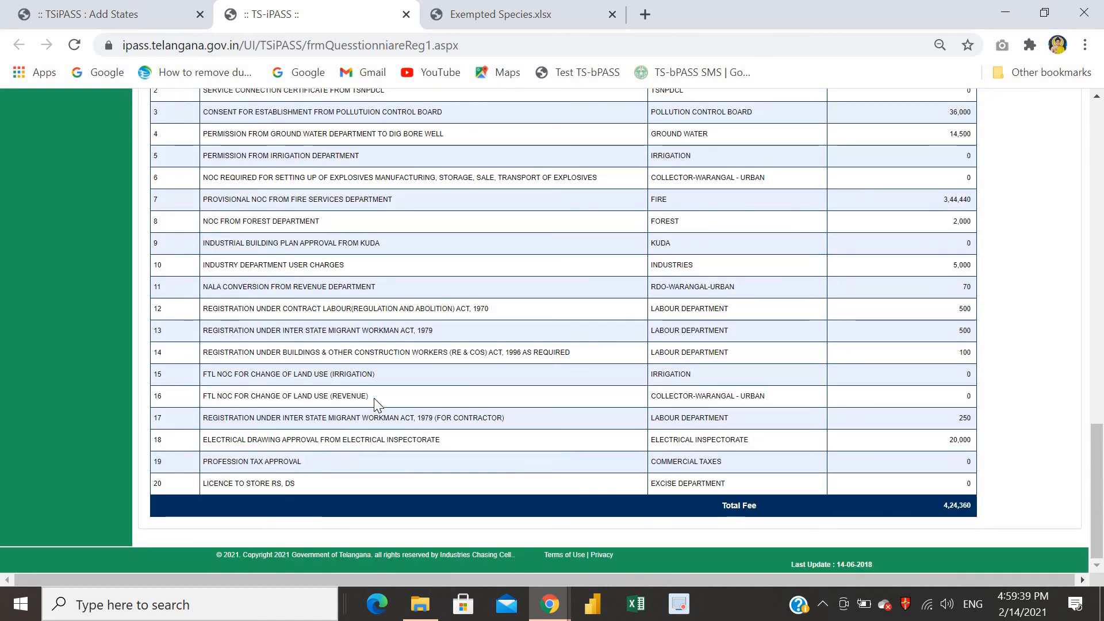
pyautogui.scroll(1, 377, 402)
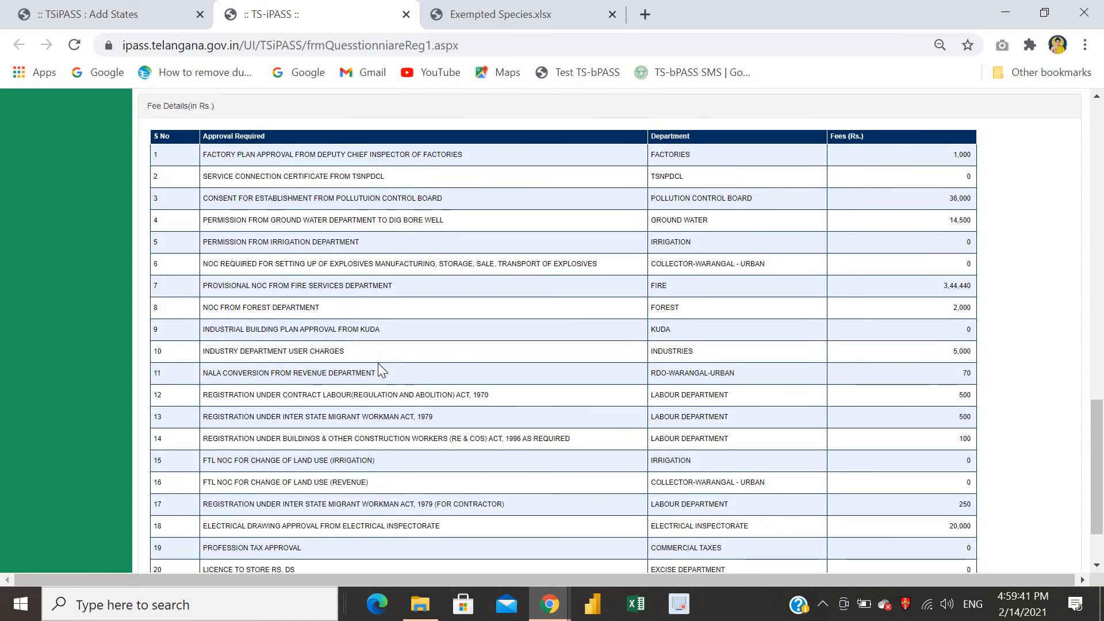
pyautogui.moveTo(361, 349); pyautogui.dragTo(376, 373)
pyautogui.click(485, 395)
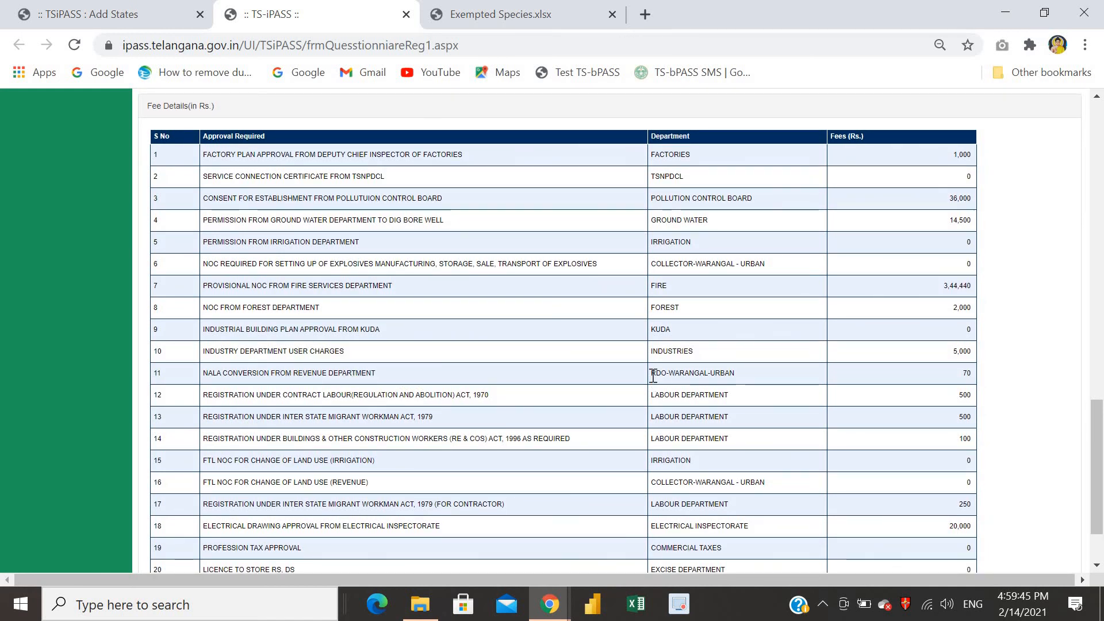
pyautogui.scroll(-2, 633, 392)
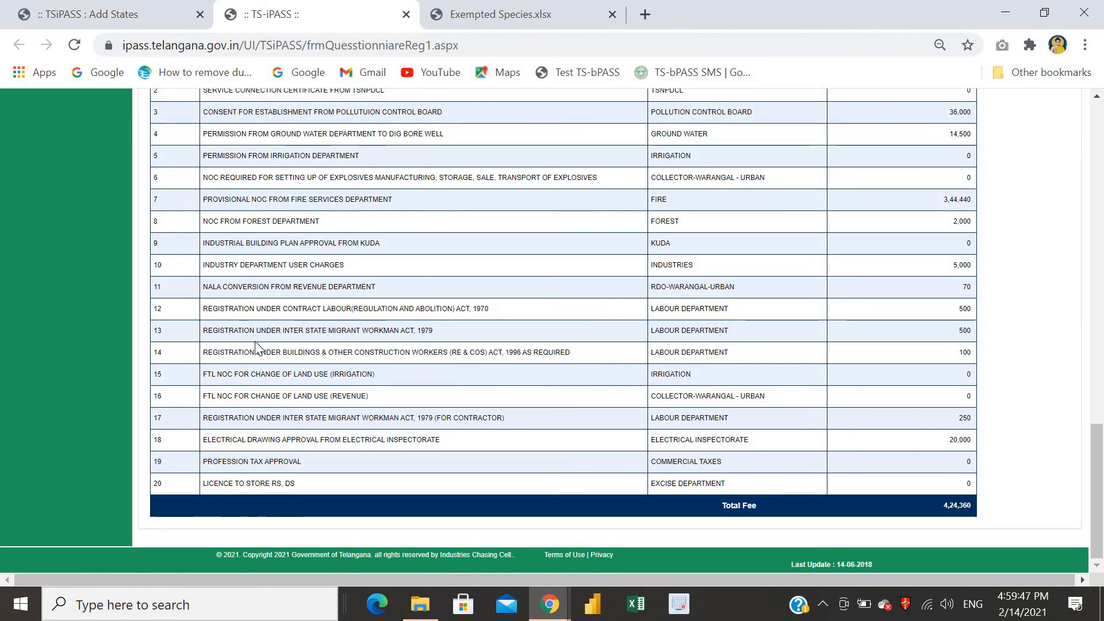
pyautogui.moveTo(425, 309); pyautogui.dragTo(535, 309)
pyautogui.click(493, 309)
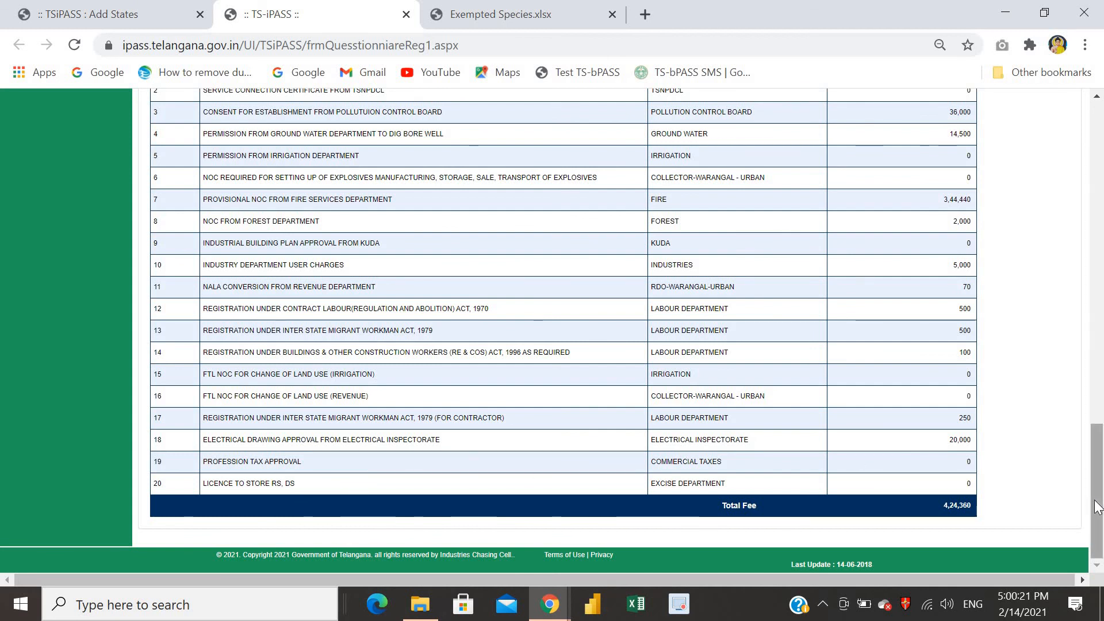
# Step: Submit the completed questionnaire and confirm that the entered details are correct
pyautogui.scroll(6, 457, 311)
pyautogui.click(454, 314)
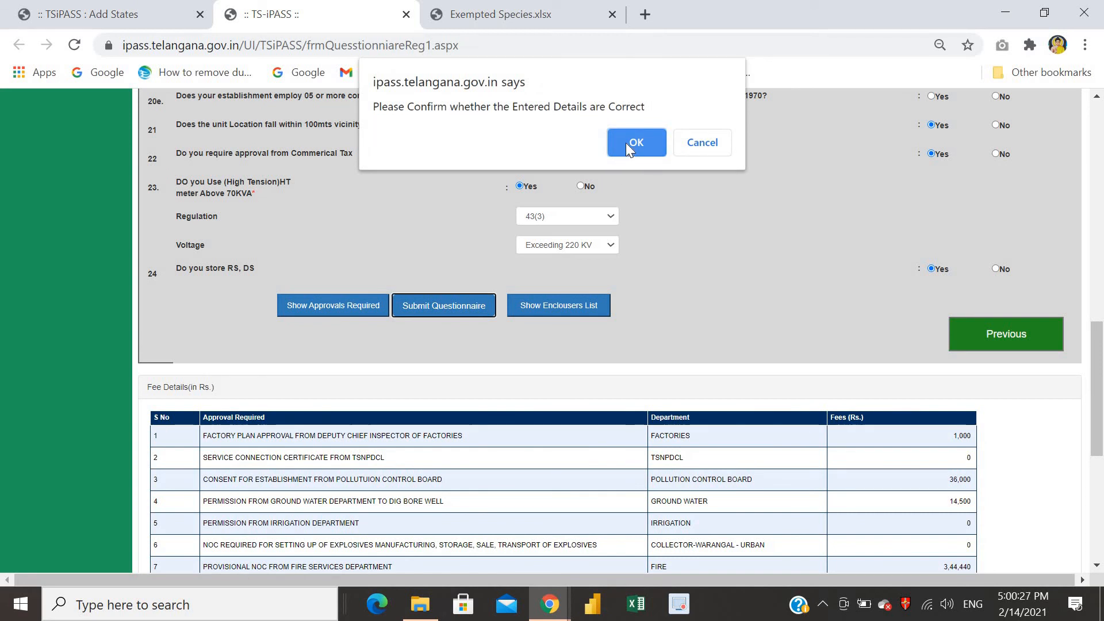
pyautogui.click(643, 142)
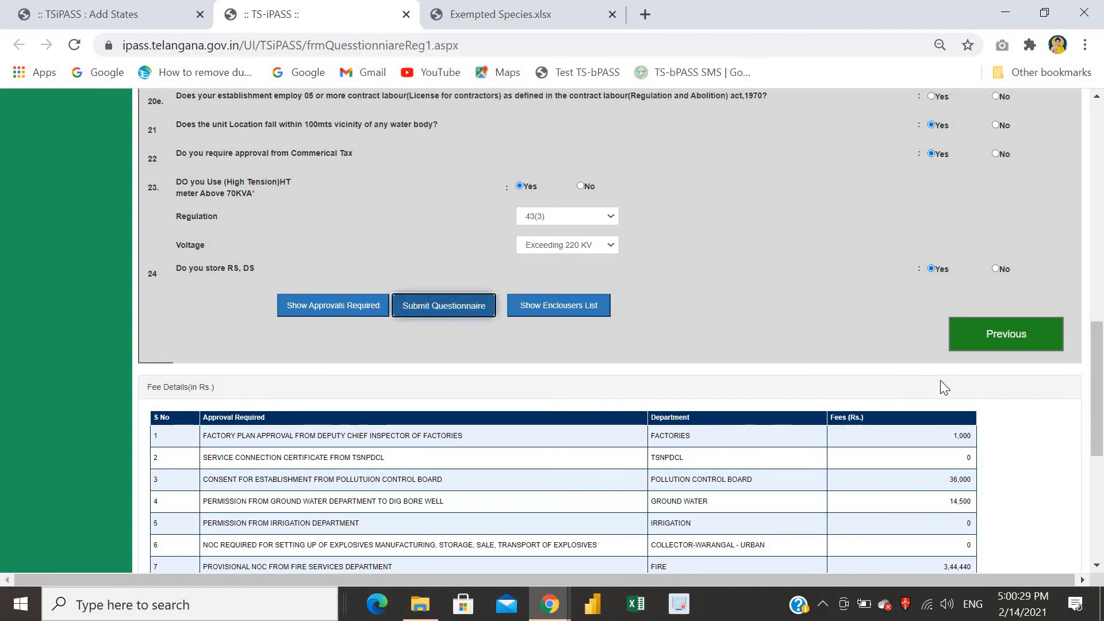
pyautogui.moveTo(1097, 388); pyautogui.dragTo(1097, 411)
pyautogui.click(443, 323)
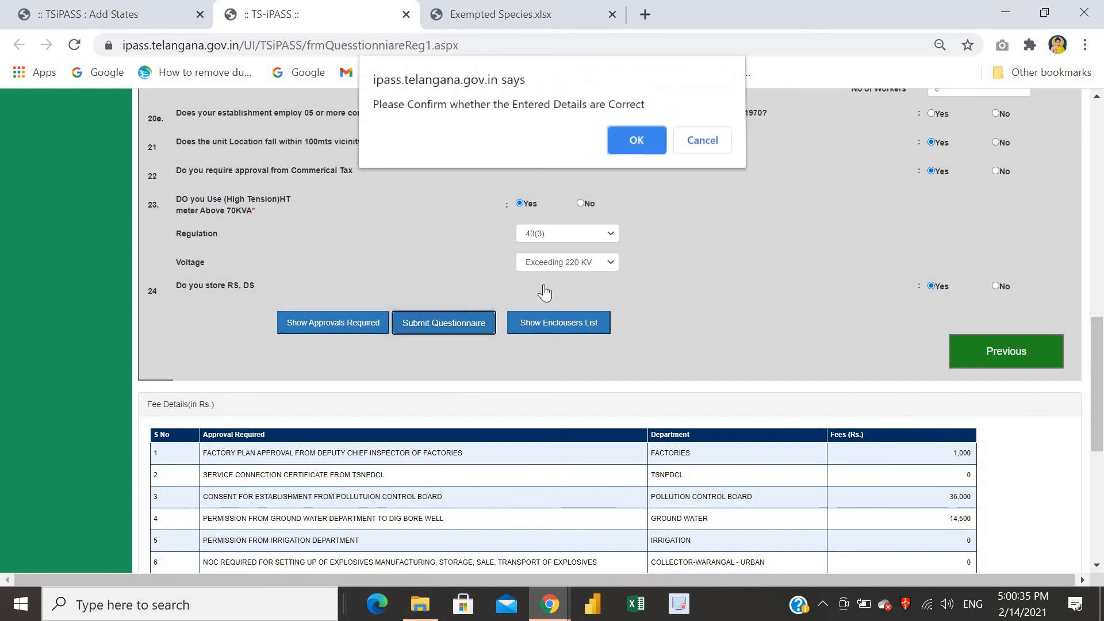
pyautogui.click(636, 141)
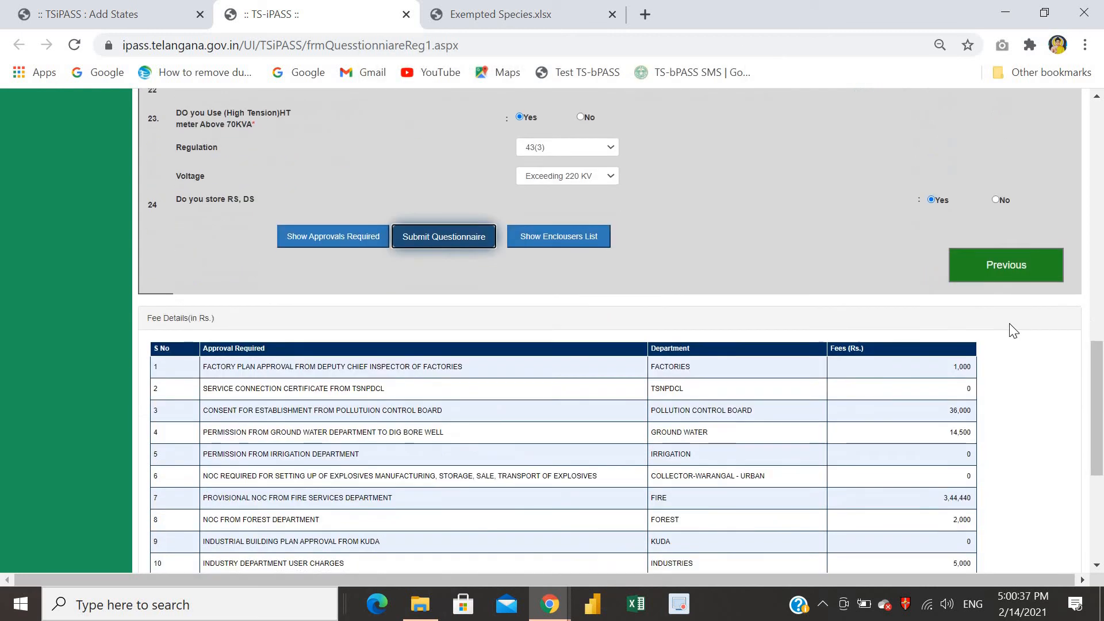
# Step: Return to the beginning of the questionnaire page and log out of the TS-iPASS account
pyautogui.click(1091, 239)
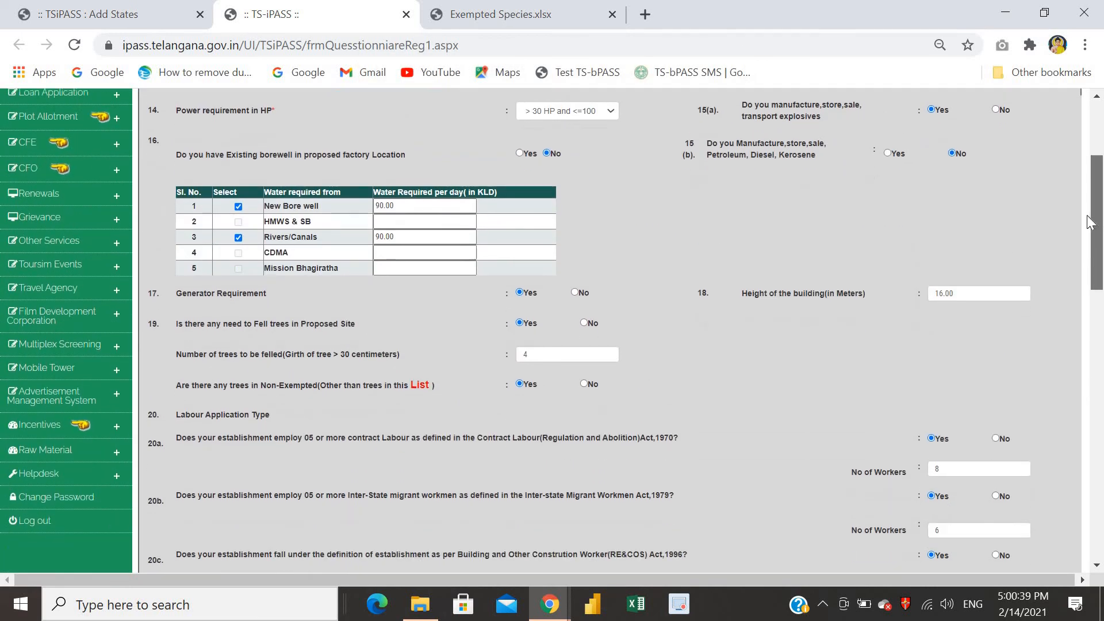
pyautogui.scroll(3, 1090, 222)
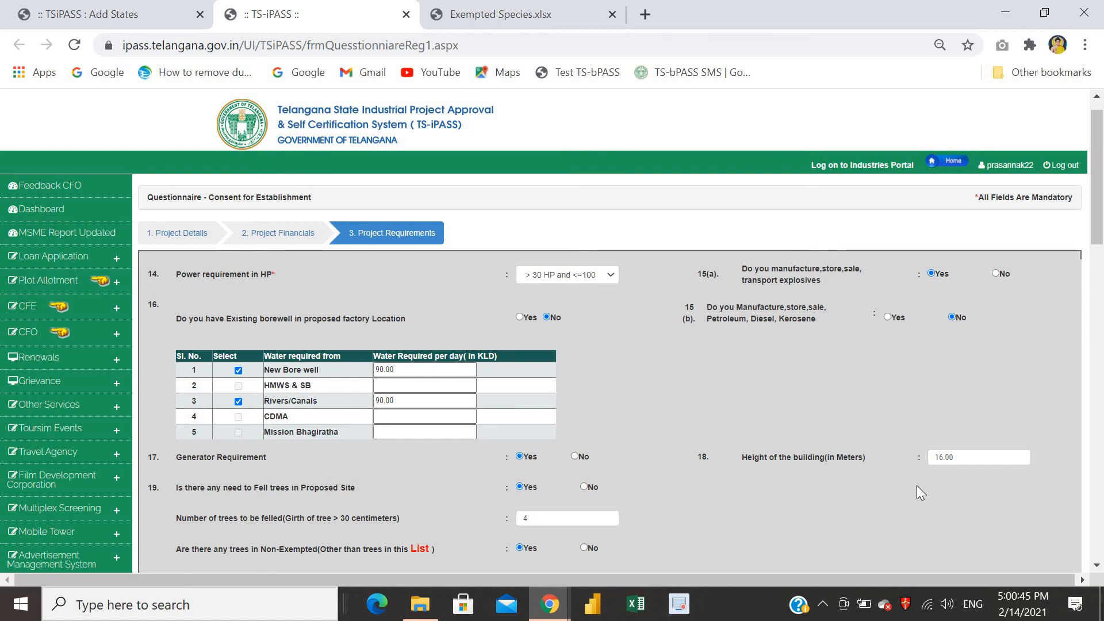
pyautogui.scroll(1, 1038, 305)
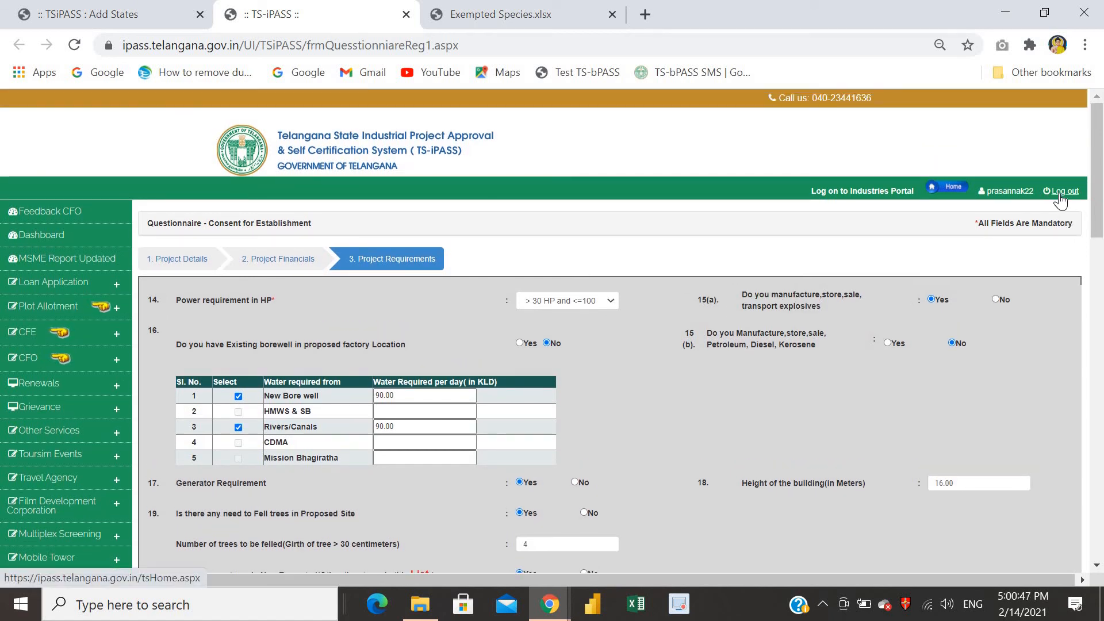
pyautogui.click(1062, 190)
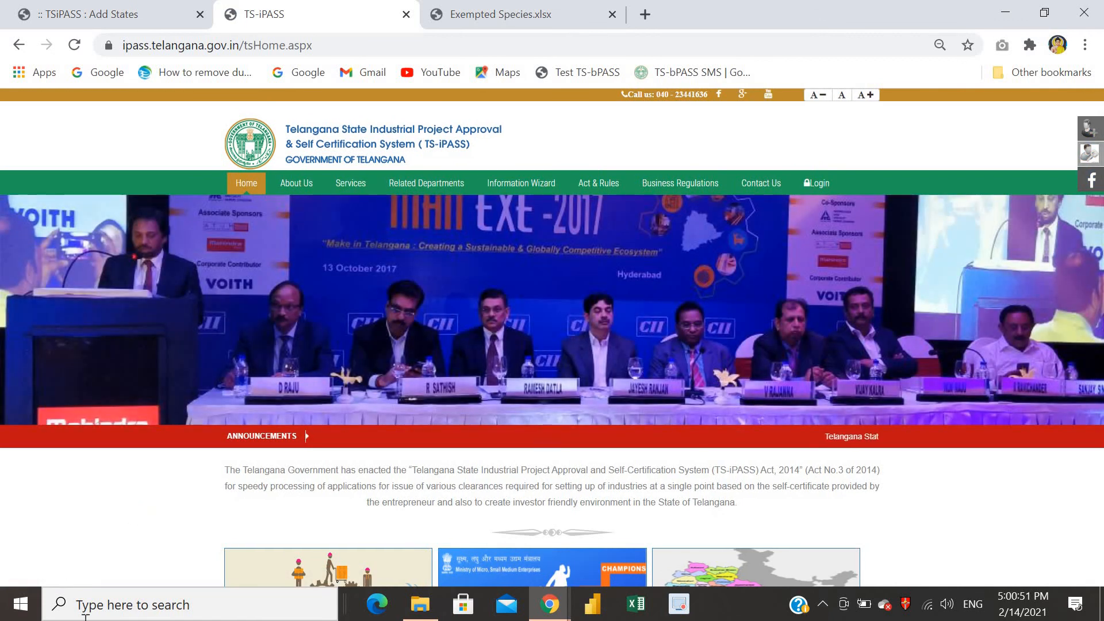
pyautogui.click(827, 610)
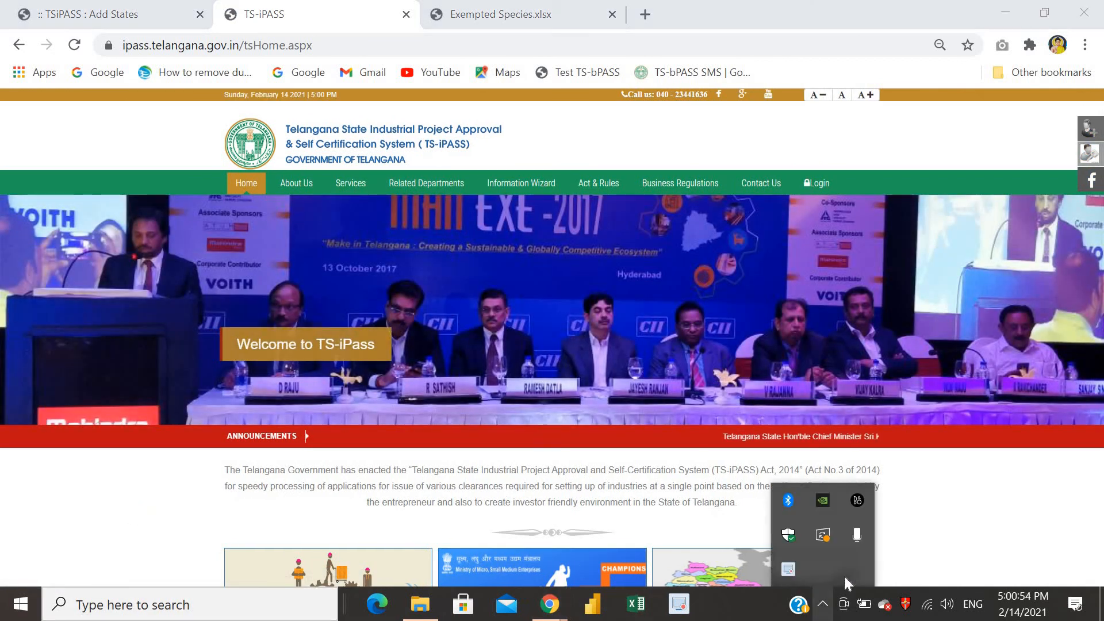
pyautogui.rightClick(791, 572)
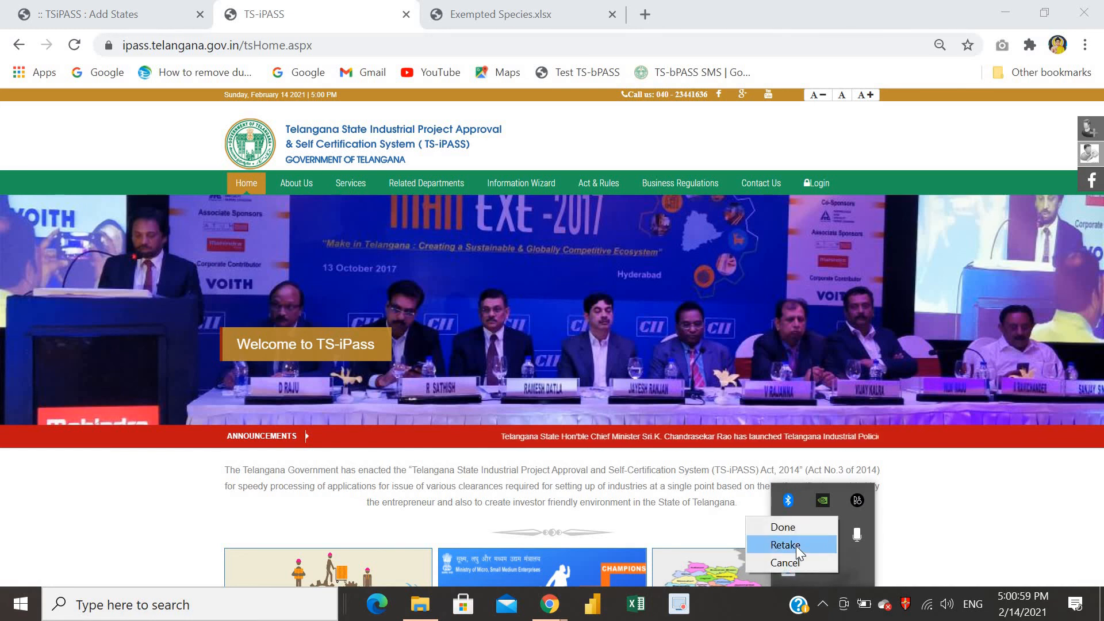